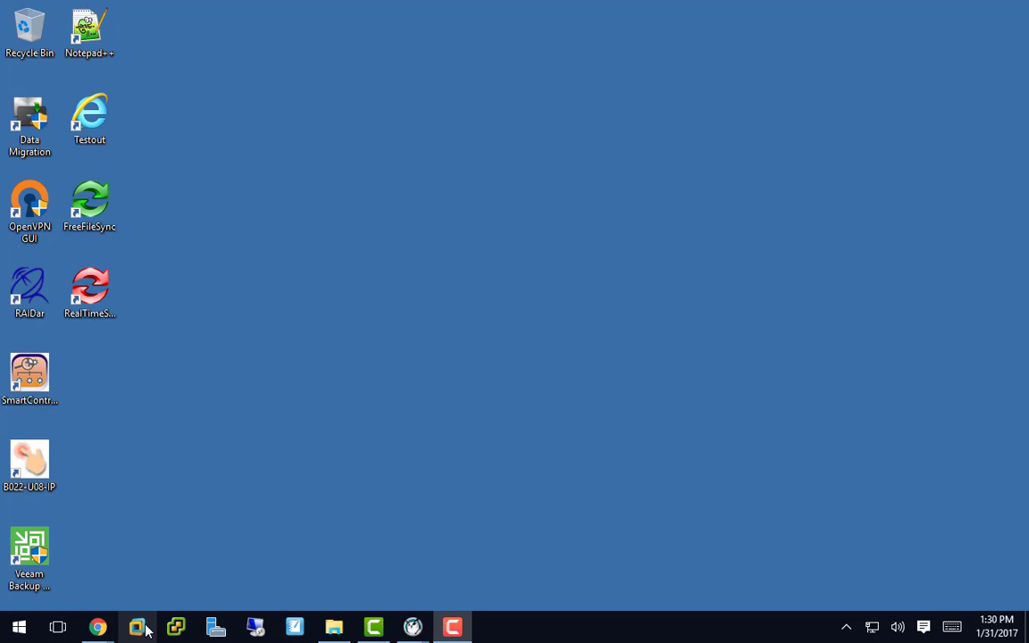
Switch to VMware Workstation and show the virtual machine Library
{"action": "left_click", "coordinate": [139, 628]}
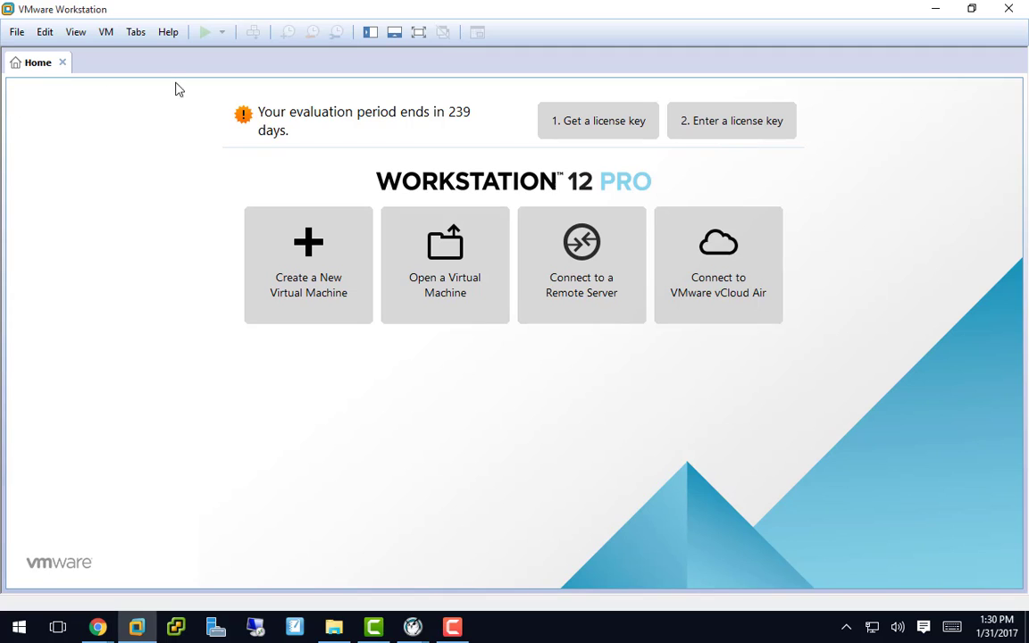
{"action": "left_click", "coordinate": [78, 32]}
{"action": "mouse_move", "coordinate": [107, 33]}
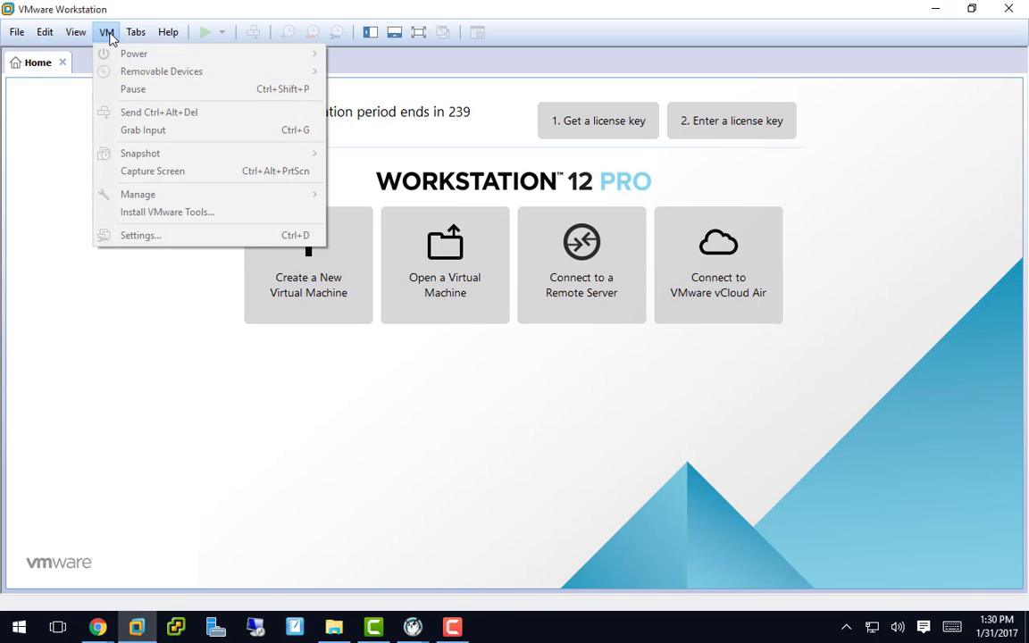
{"action": "mouse_move", "coordinate": [76, 33]}
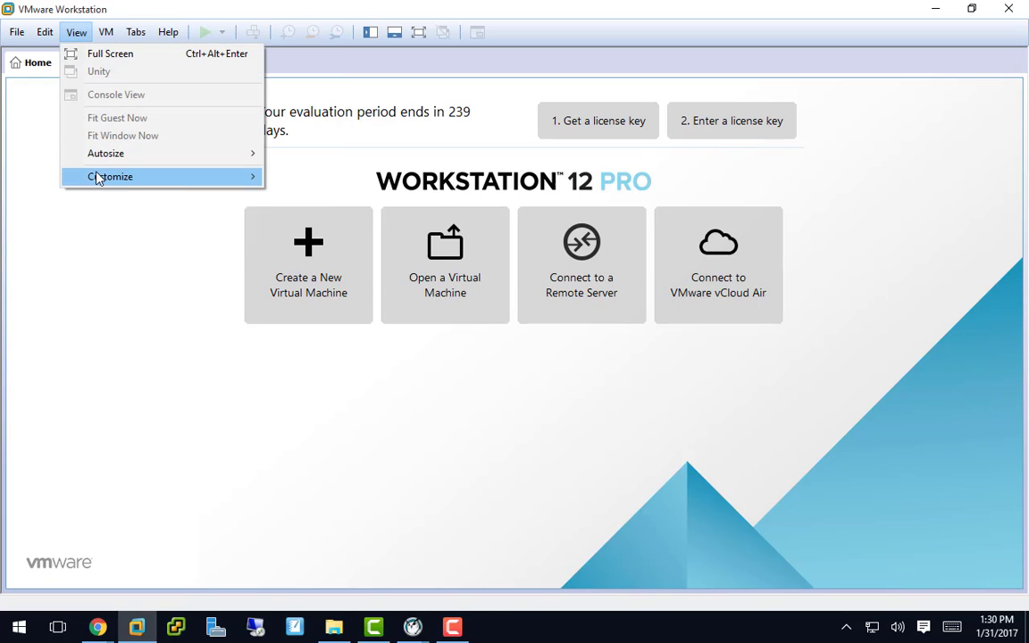
{"action": "mouse_move", "coordinate": [95, 174]}
{"action": "left_click", "coordinate": [295, 176]}
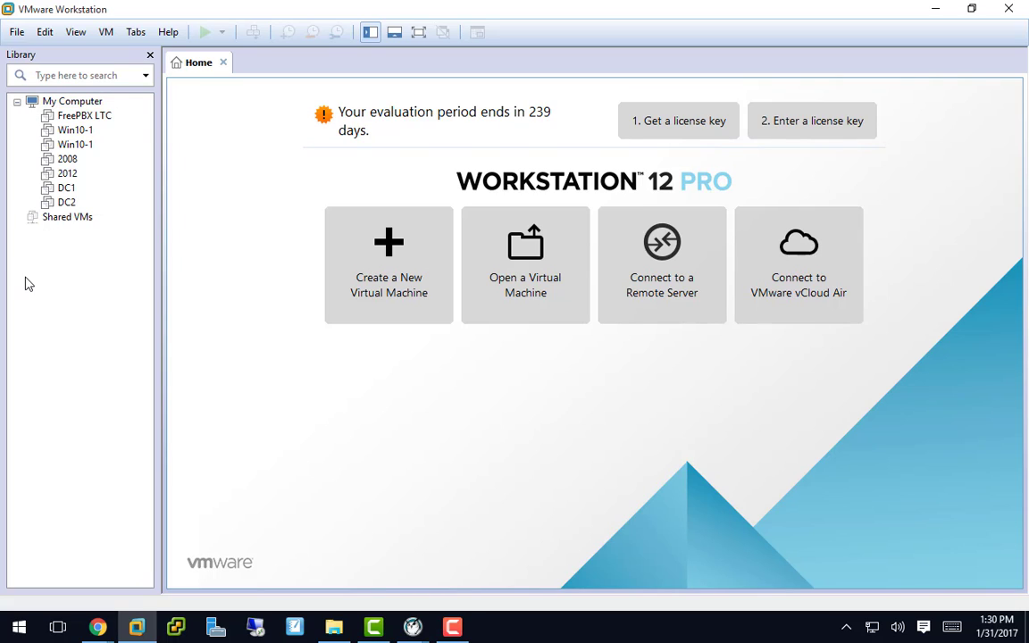
Hide the Library and close the Home page
{"action": "left_click", "coordinate": [150, 56]}
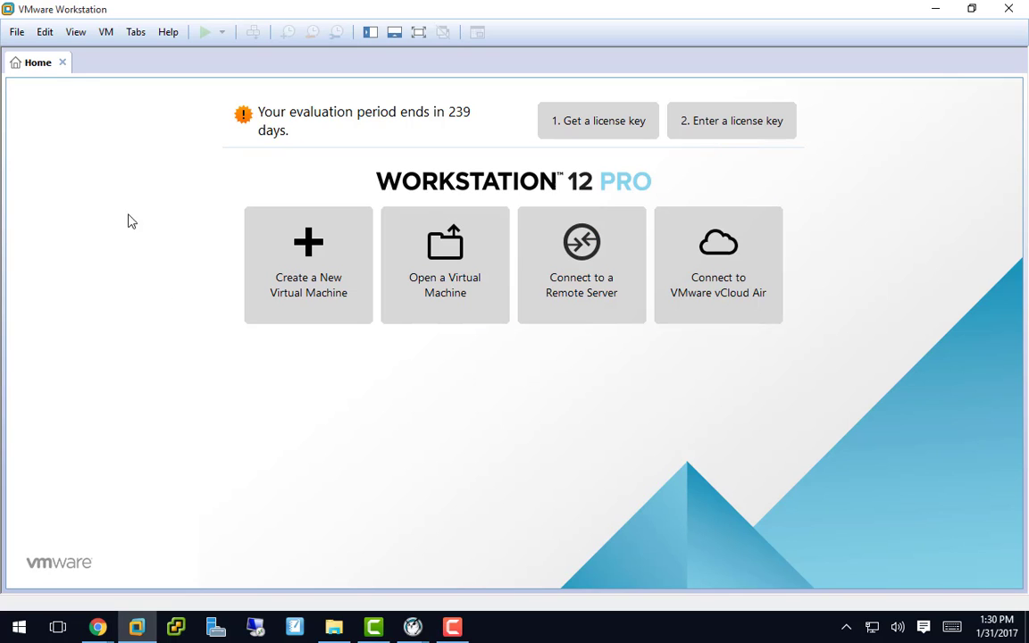
{"action": "left_click", "coordinate": [63, 62]}
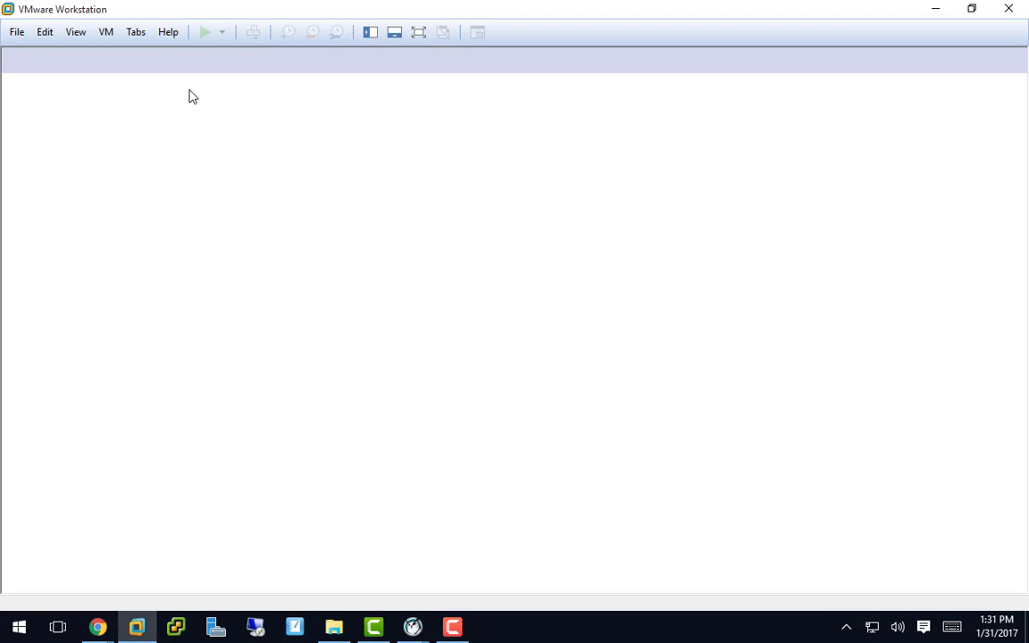
Reopen the Home page and close it again
{"action": "left_click", "coordinate": [136, 33]}
{"action": "left_click", "coordinate": [145, 49]}
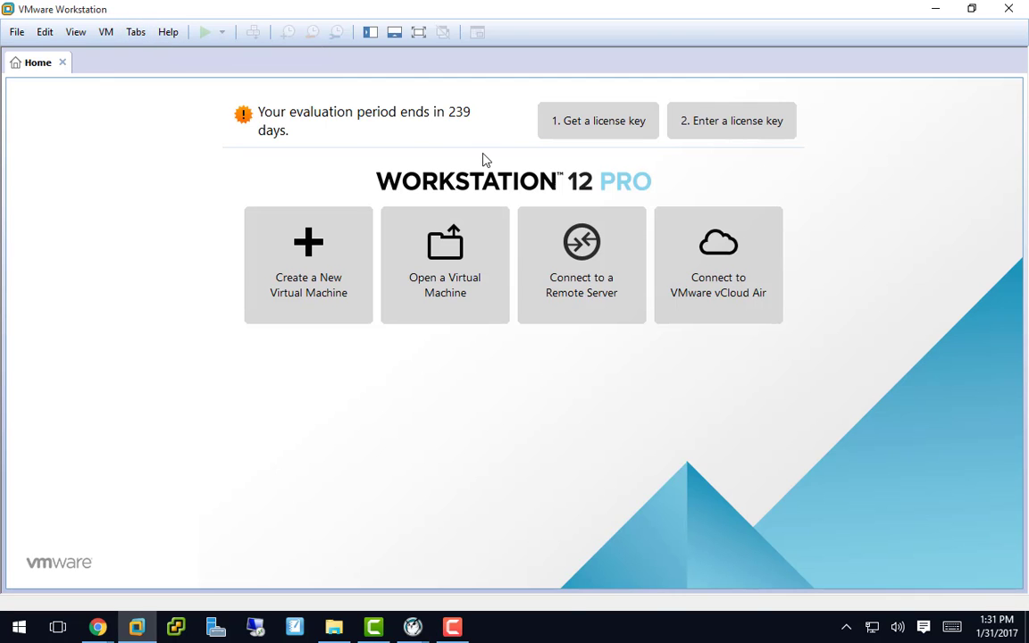
{"action": "left_click", "coordinate": [62, 61]}
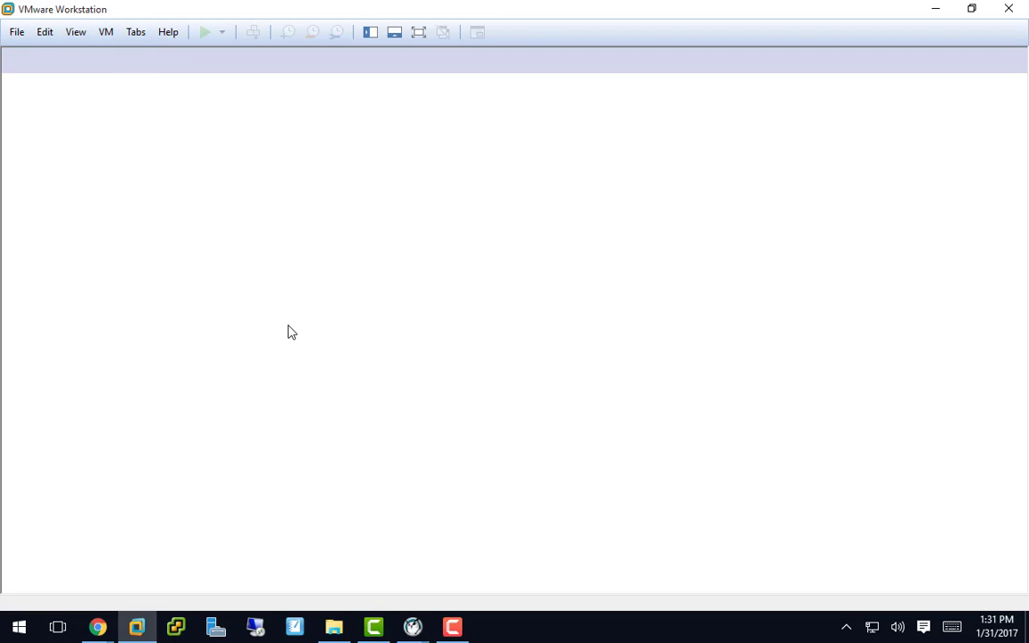
Start creating a new virtual machine with the Custom (advanced) configuration and Workstation 12.0 hardware compatibility
{"action": "left_click", "coordinate": [16, 34]}
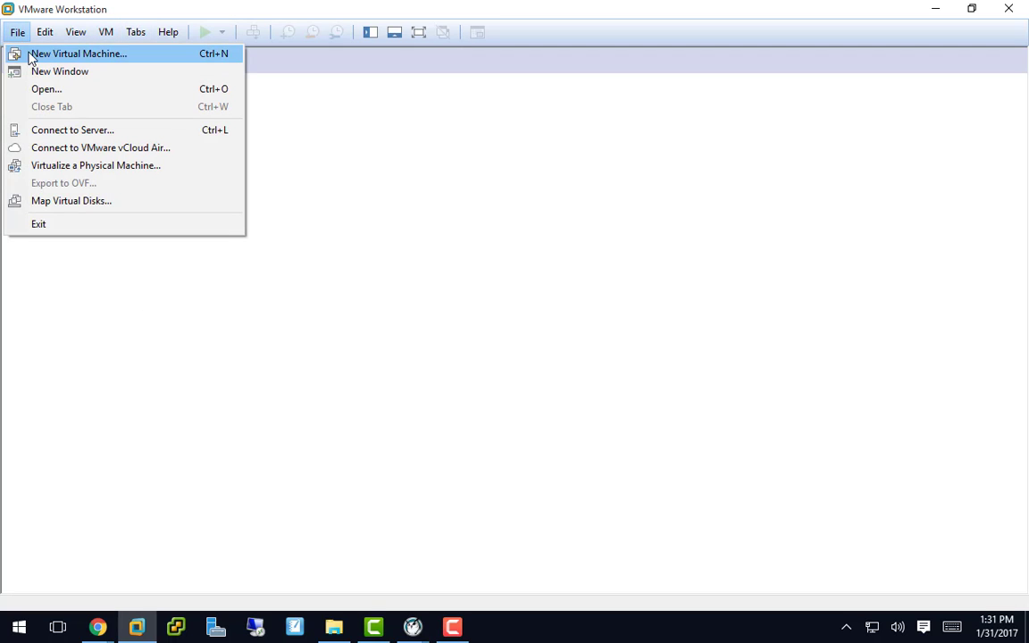
{"action": "left_click", "coordinate": [33, 57]}
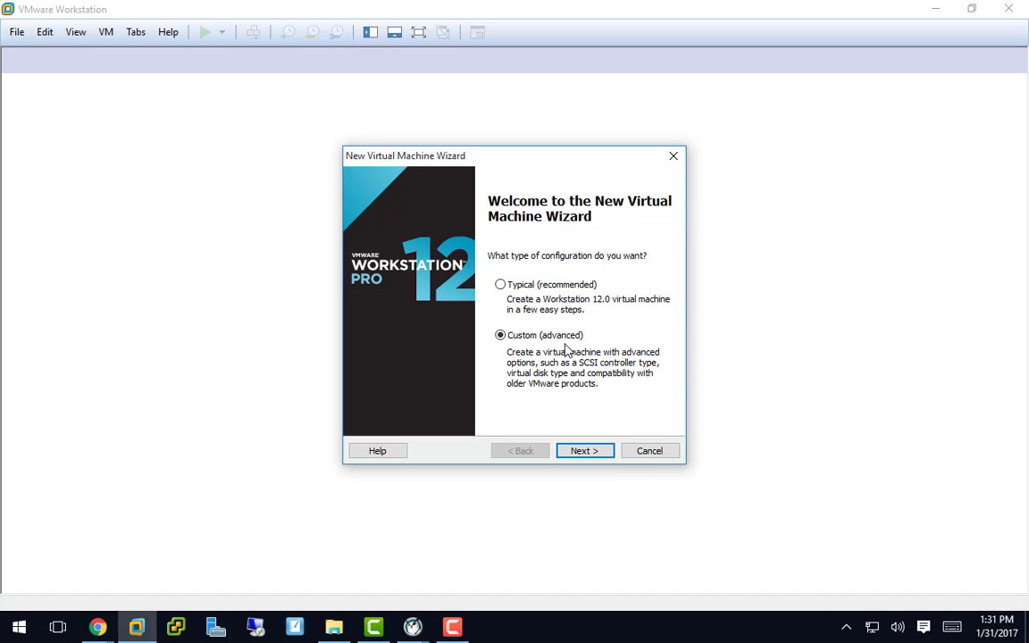
{"action": "left_click", "coordinate": [576, 450]}
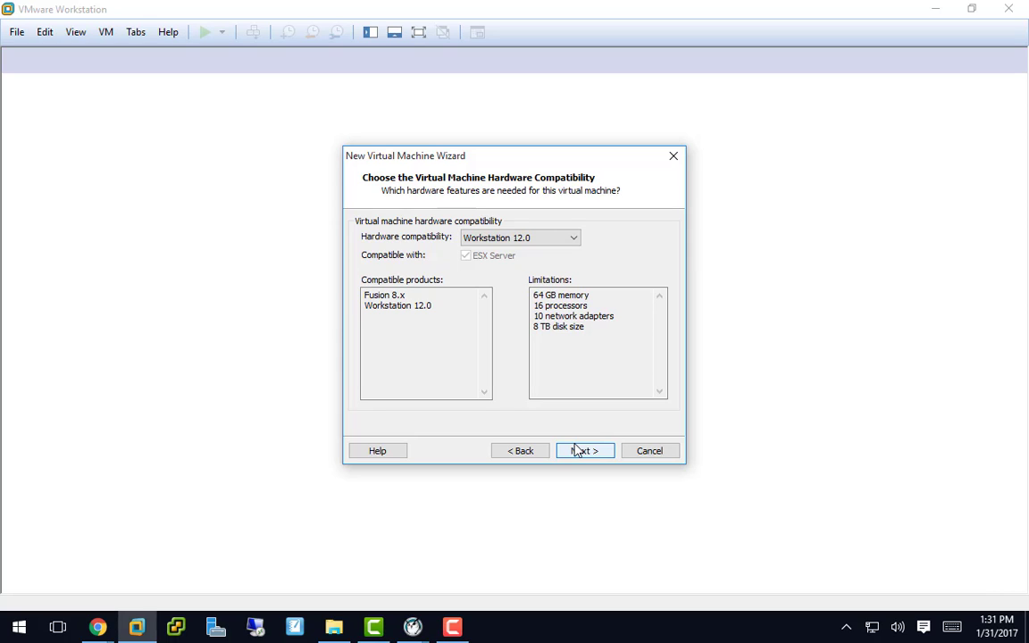
{"action": "left_click", "coordinate": [556, 239]}
{"action": "left_click", "coordinate": [567, 422]}
{"action": "left_click", "coordinate": [584, 454]}
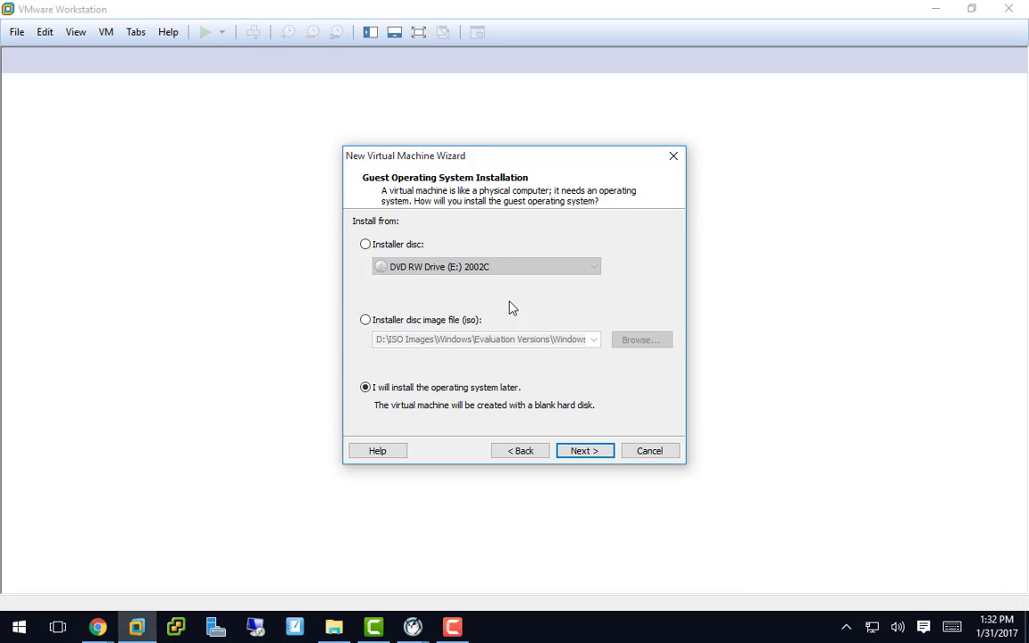
Choose to install the operating system later and set the guest to Microsoft Windows, version Windows Server 2008 R2 x64
{"action": "left_click", "coordinate": [568, 451]}
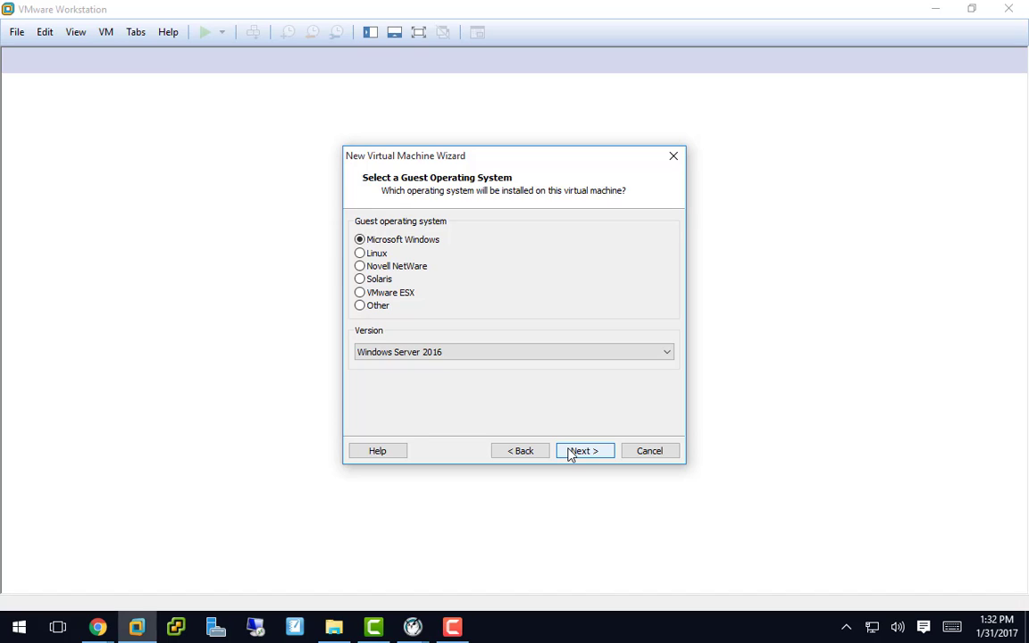
{"action": "left_click", "coordinate": [513, 357]}
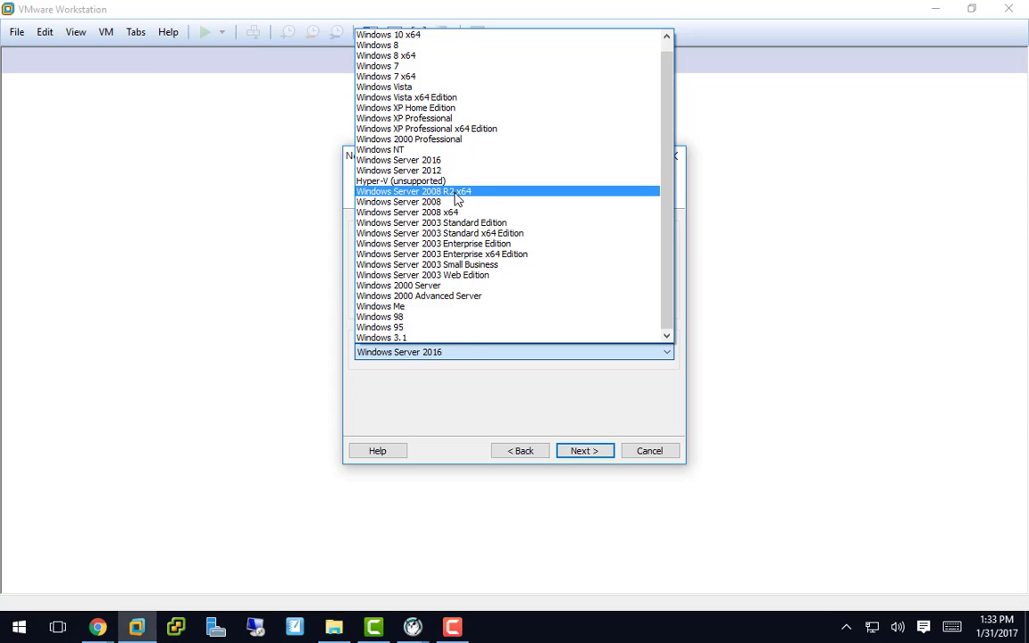
{"action": "left_click", "coordinate": [456, 197]}
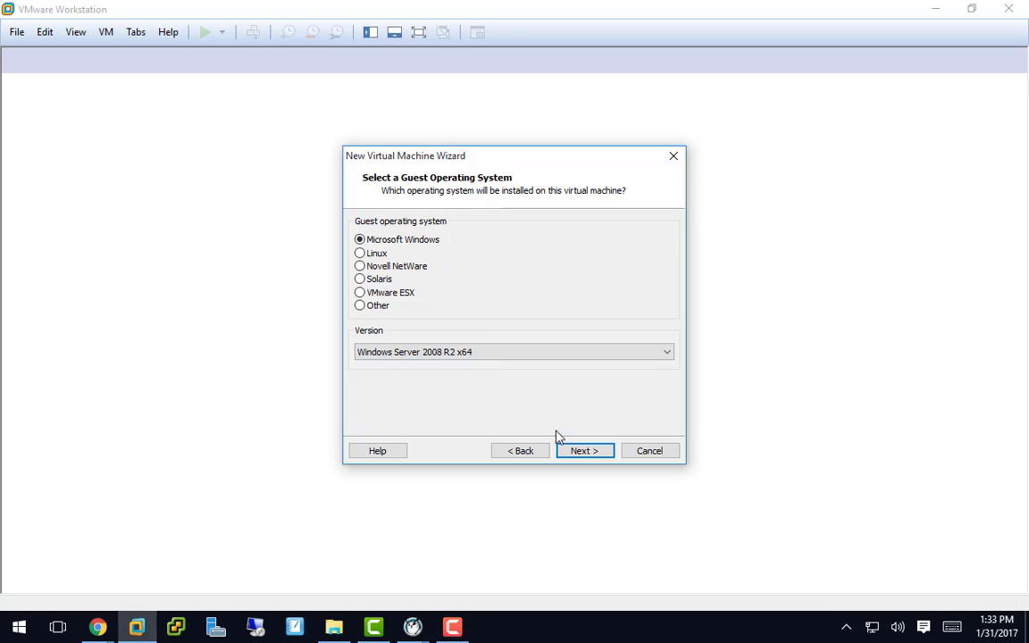
{"action": "left_click", "coordinate": [580, 453]}
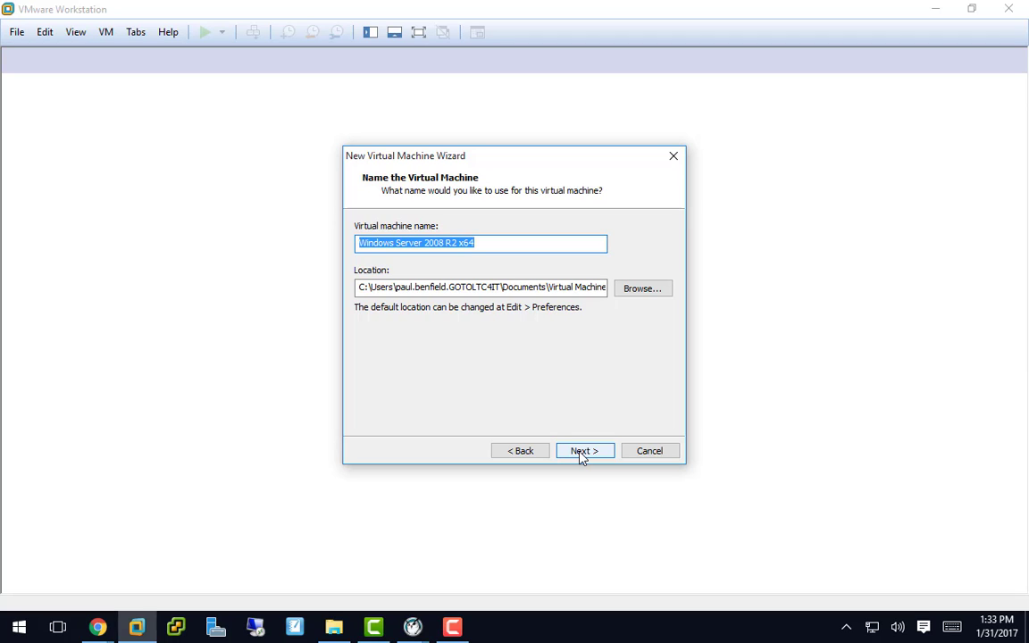
Name the virtual machine 2008 and browse for its location to the Server Admin 1 Tuesdays folder on the H: drive
{"action": "type", "text": "2008"}
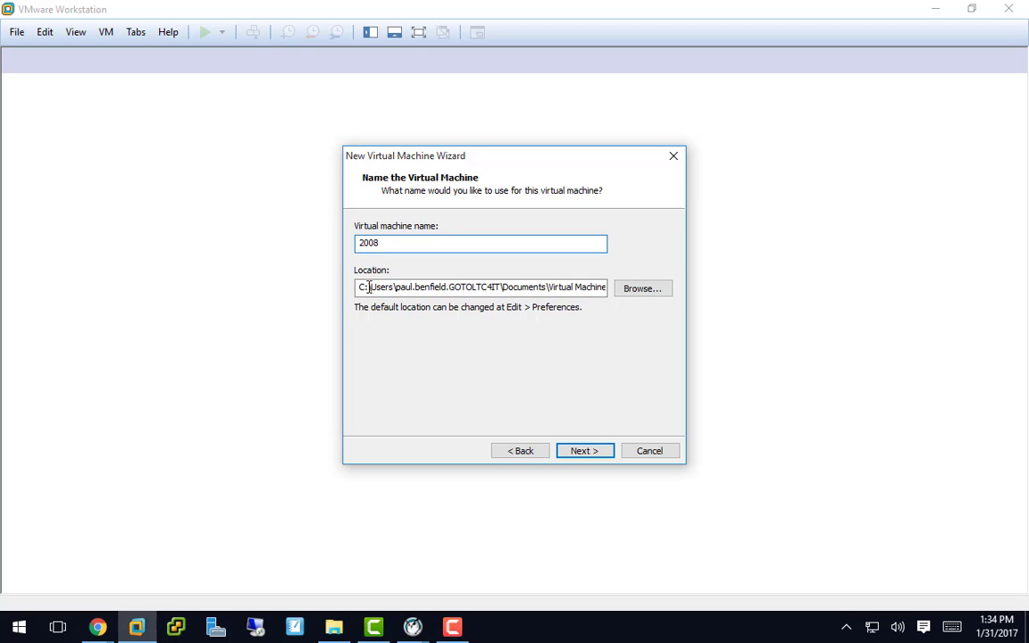
{"action": "left_click", "coordinate": [639, 291]}
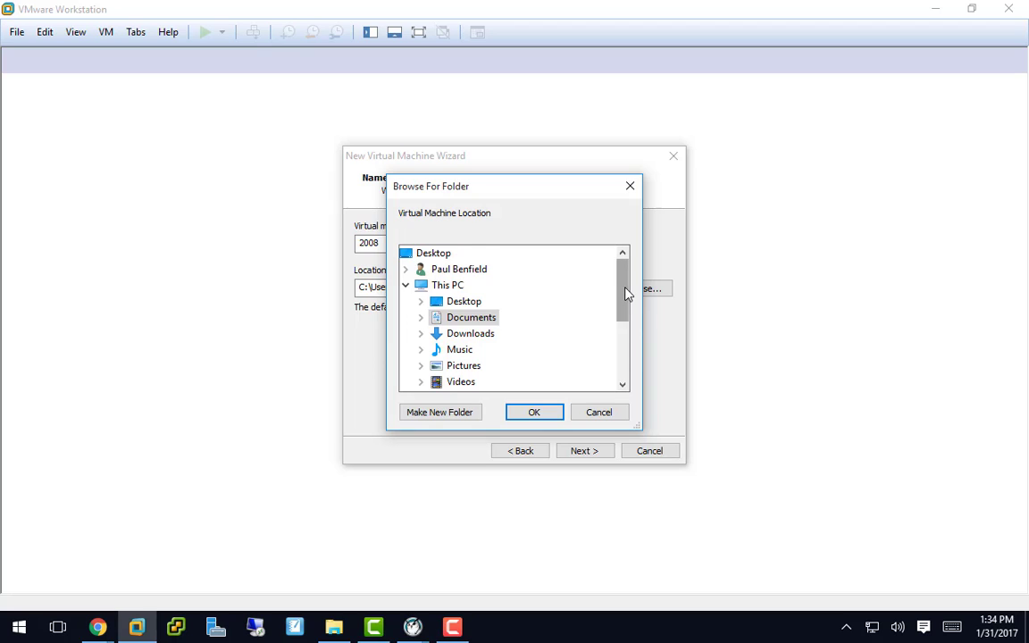
{"action": "left_click_drag", "start_coordinate": [625, 292], "coordinate": [632, 357]}
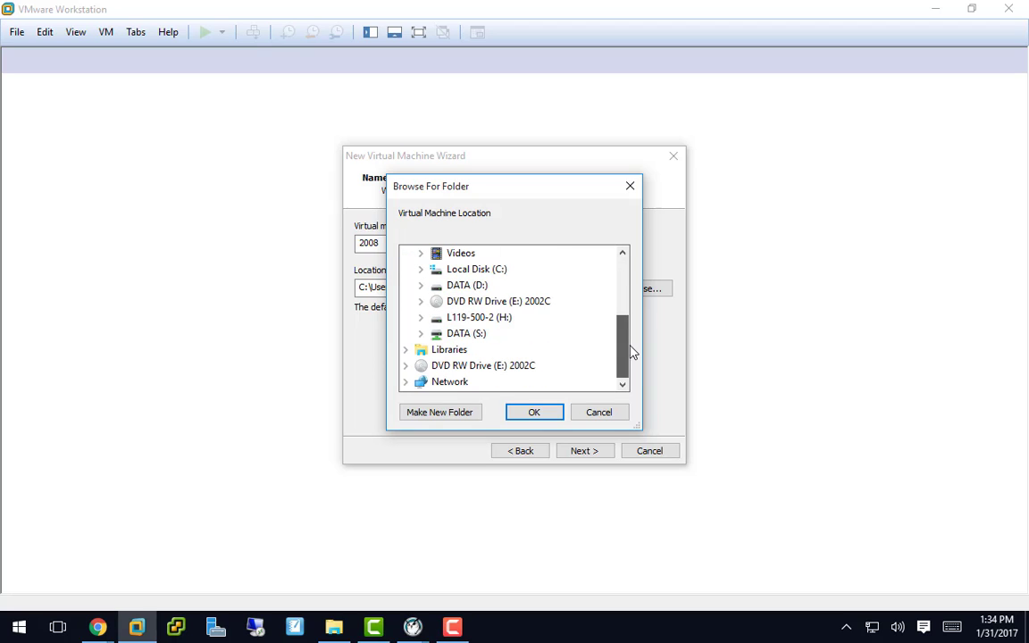
{"action": "double_click", "coordinate": [487, 320]}
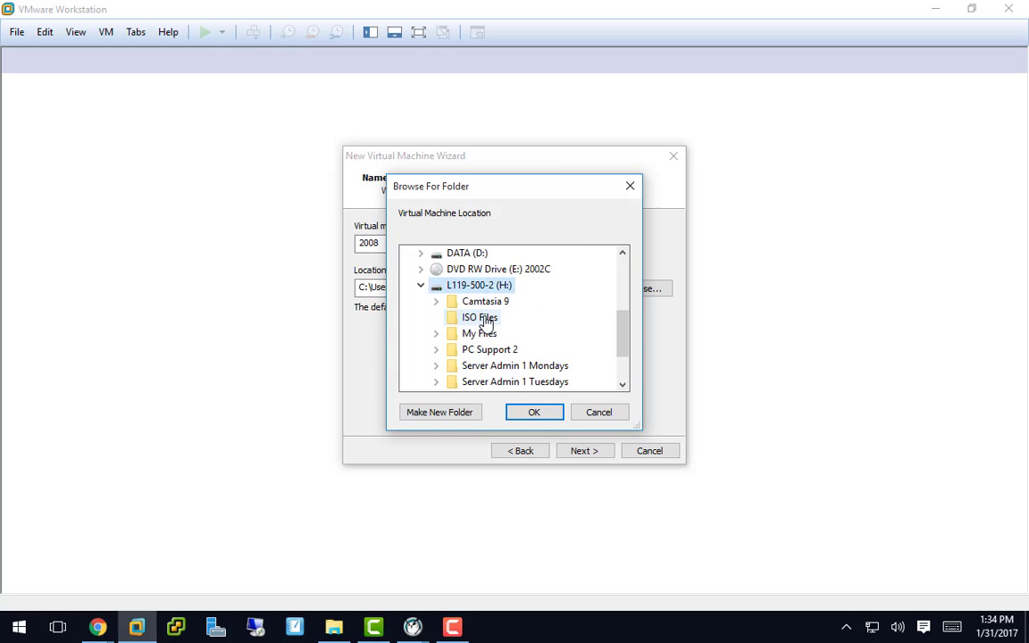
{"action": "left_click_drag", "start_coordinate": [619, 335], "coordinate": [628, 355]}
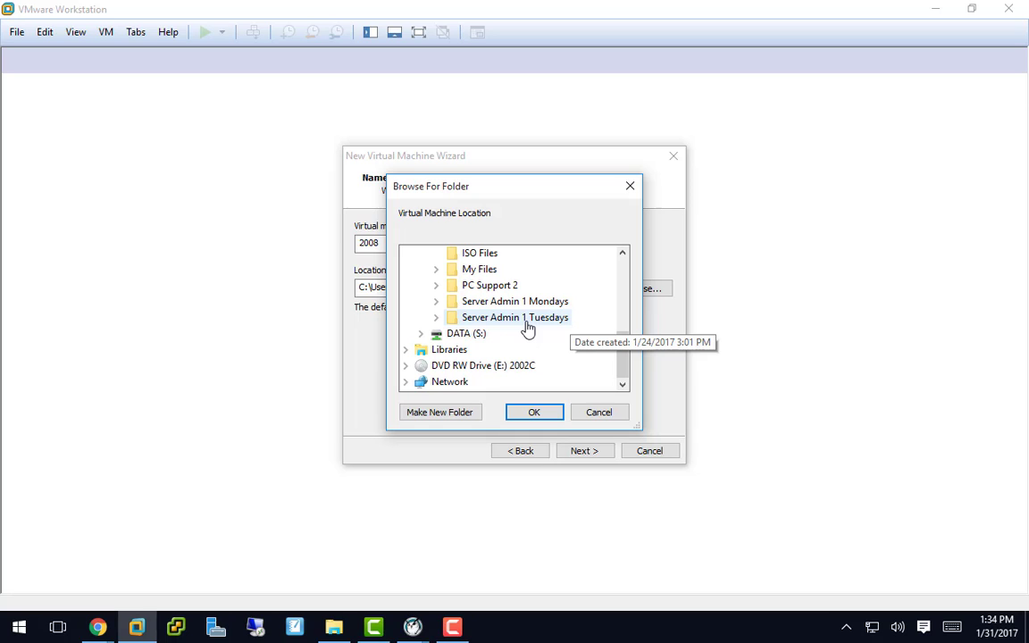
{"action": "double_click", "coordinate": [487, 319]}
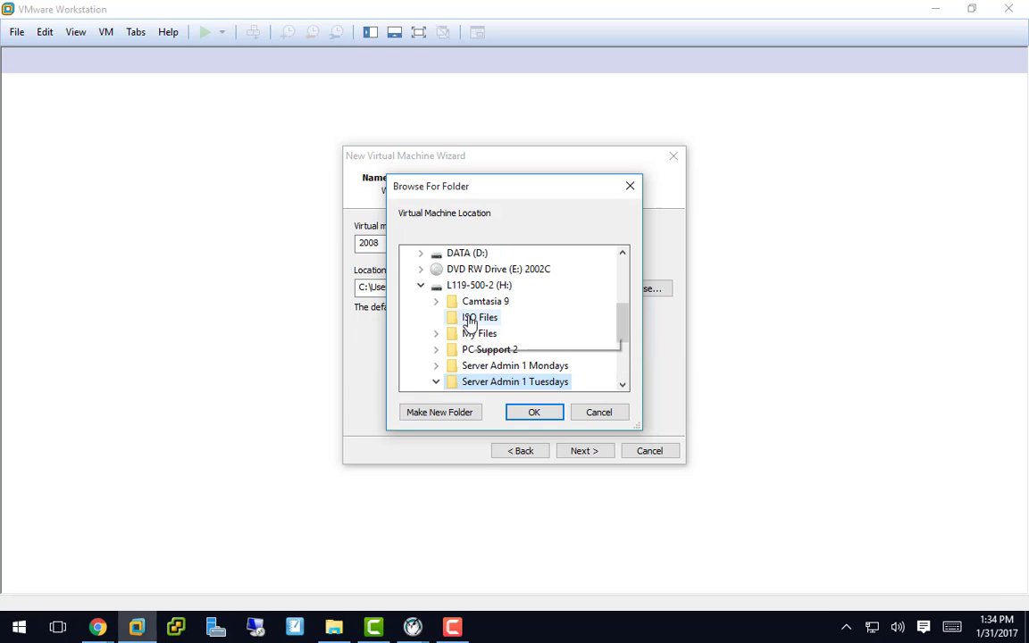
{"action": "left_click_drag", "start_coordinate": [625, 326], "coordinate": [625, 353]}
{"action": "left_click", "coordinate": [453, 303]}
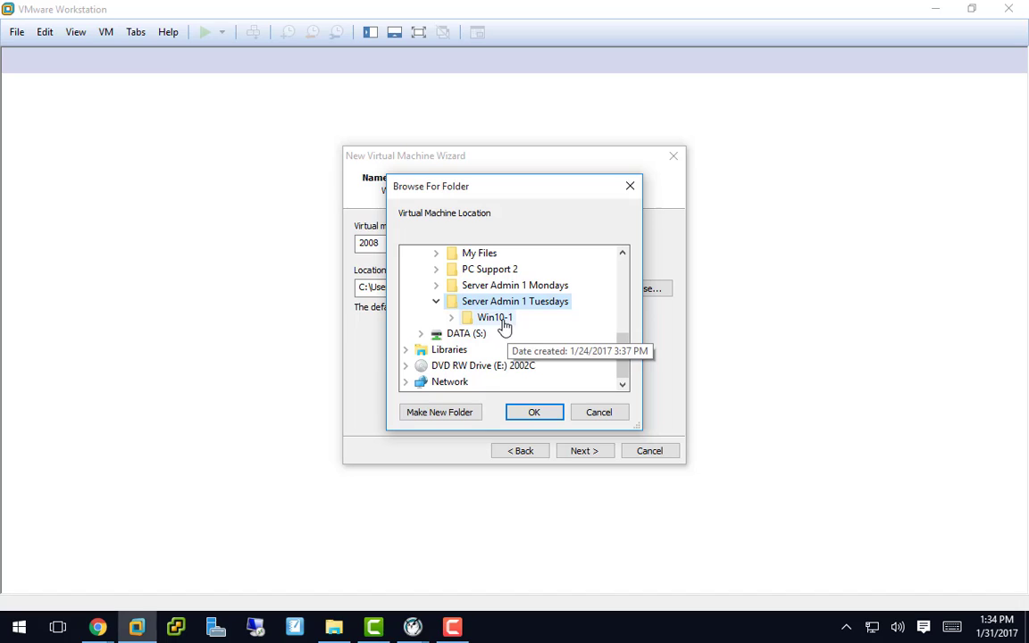
Create a folder named 2008 inside Server Admin 1 Tuesdays and use it as the virtual machine's location
{"action": "left_click", "coordinate": [458, 412]}
{"action": "type", "text": "200"}
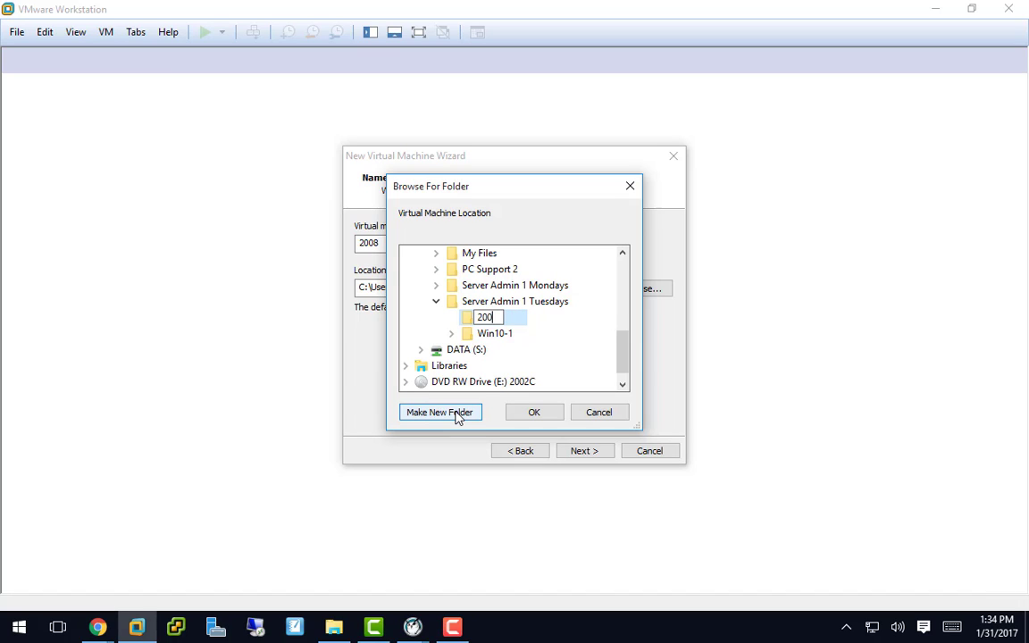
{"action": "type", "text": "8"}
{"action": "left_click", "coordinate": [567, 345]}
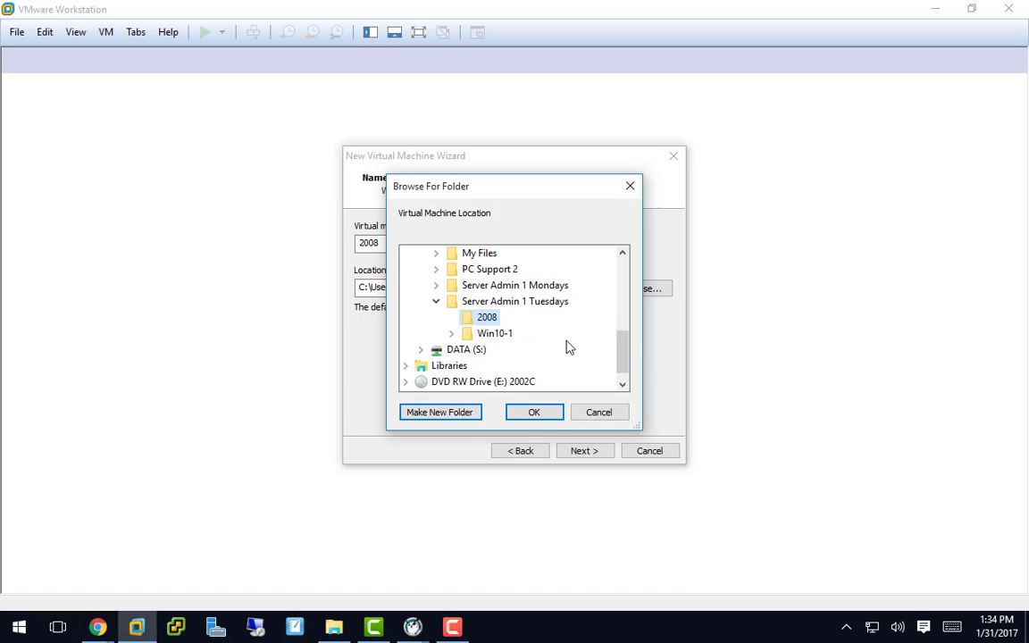
{"action": "left_click", "coordinate": [536, 412]}
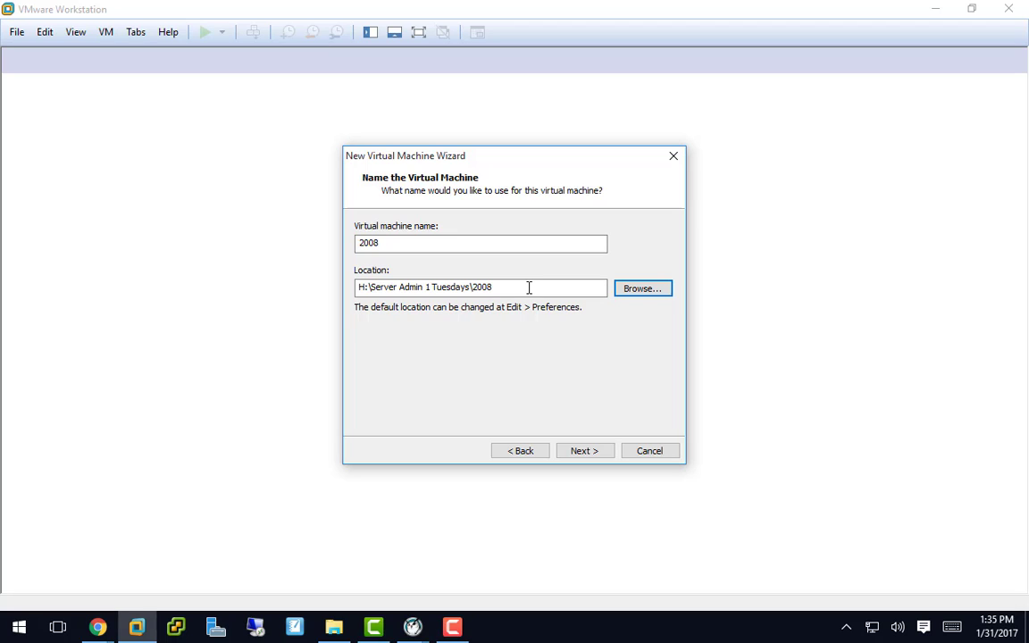
{"action": "left_click", "coordinate": [580, 451]}
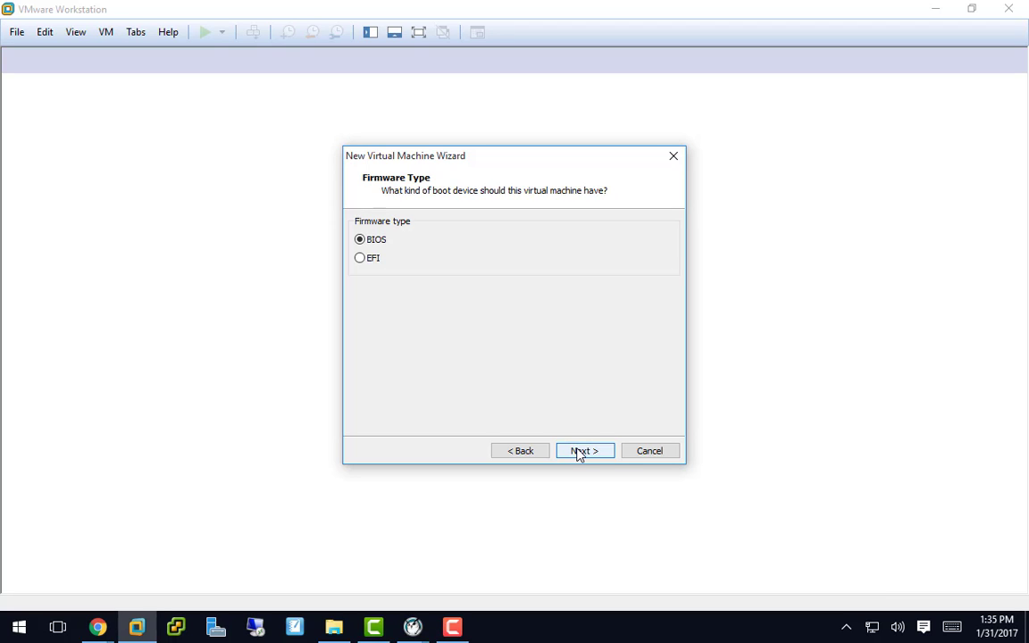
Accept BIOS firmware, one processor with one core, and 2048 MB of memory for the virtual machine
{"action": "left_click", "coordinate": [581, 451]}
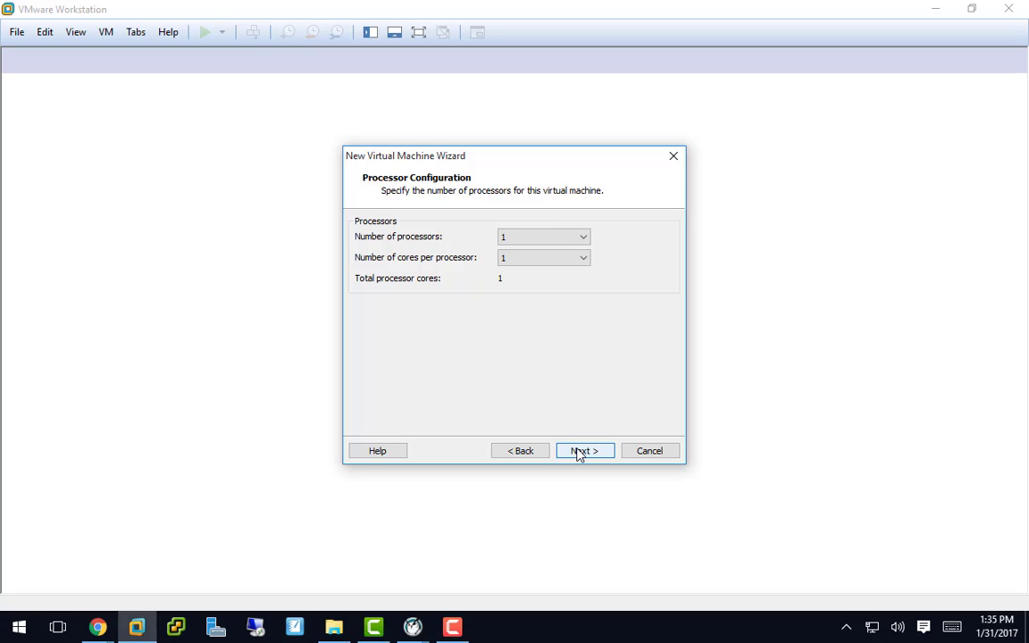
{"action": "left_click", "coordinate": [581, 451]}
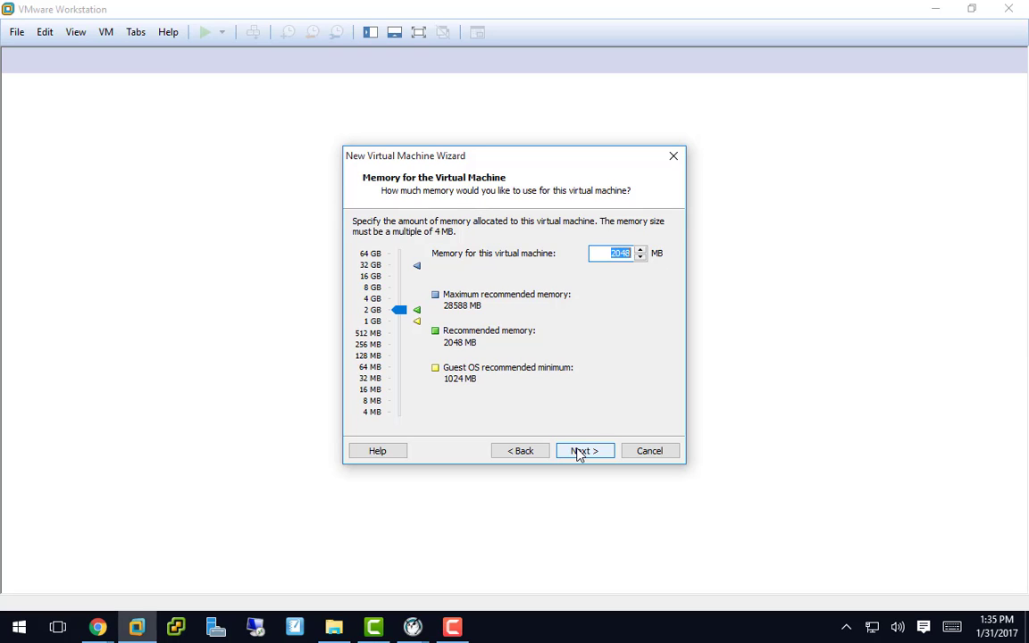
{"action": "left_click", "coordinate": [580, 451]}
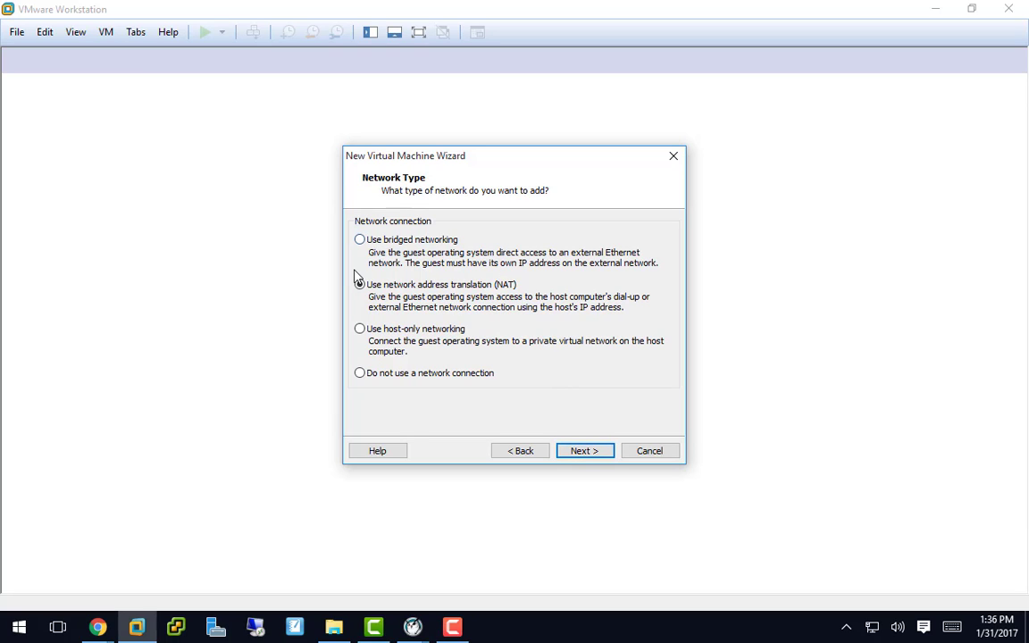
Keep network address translation (NAT) as the virtual machine's network type
{"action": "left_click", "coordinate": [588, 452]}
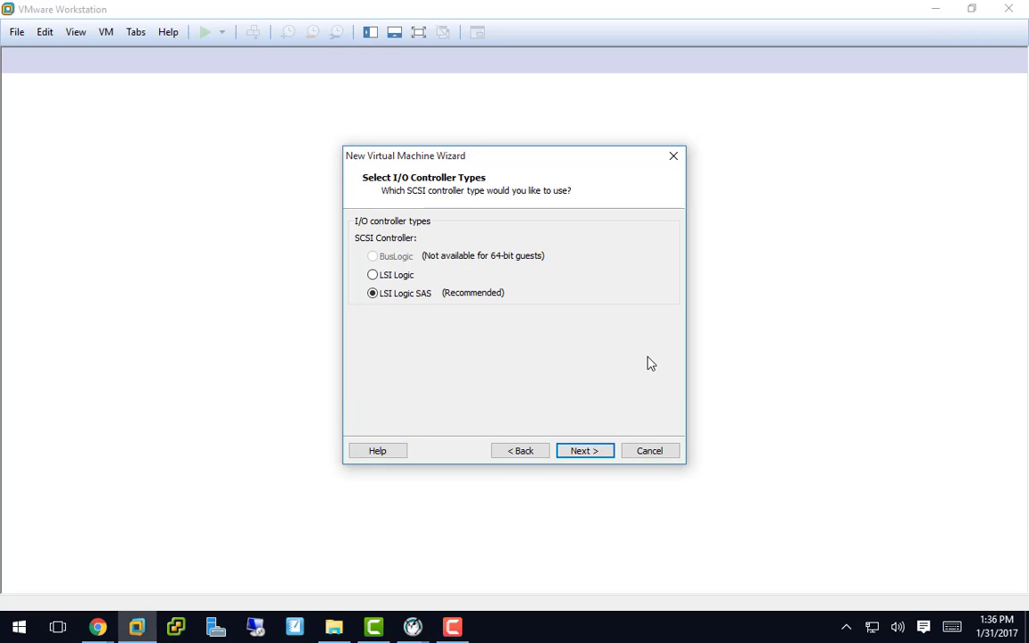
{"action": "left_click", "coordinate": [523, 452]}
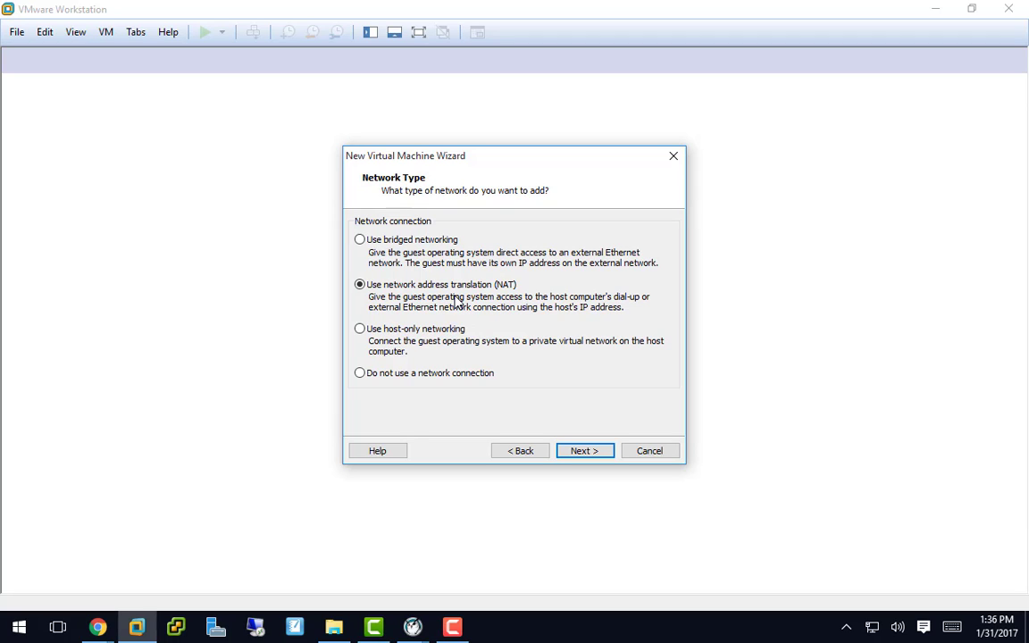
{"action": "left_click", "coordinate": [579, 450]}
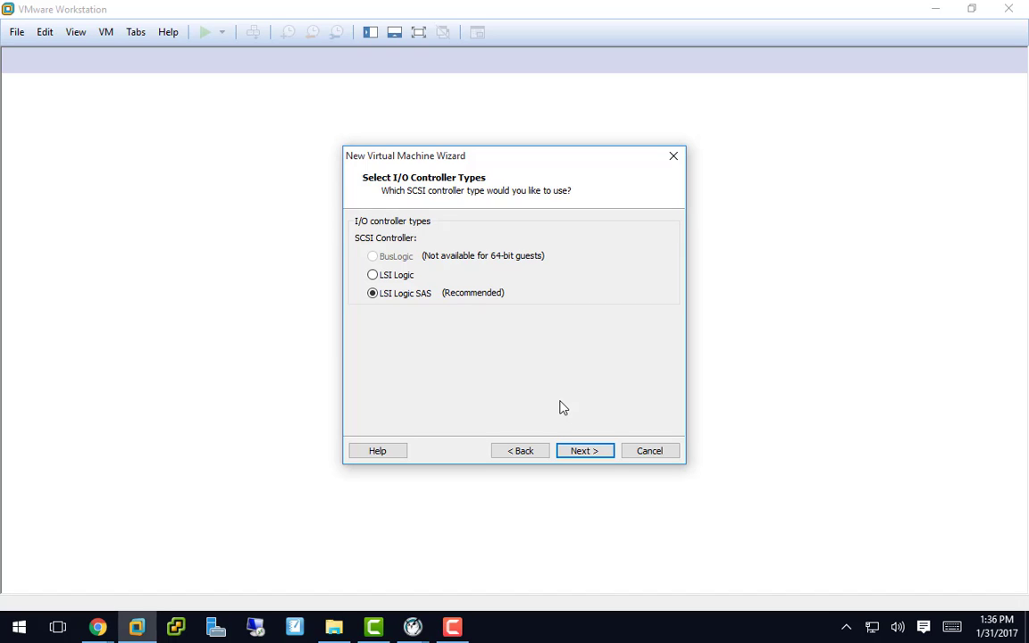
Accept the LSI Logic SAS controller and the SCSI virtual disk type
{"action": "left_click", "coordinate": [579, 451]}
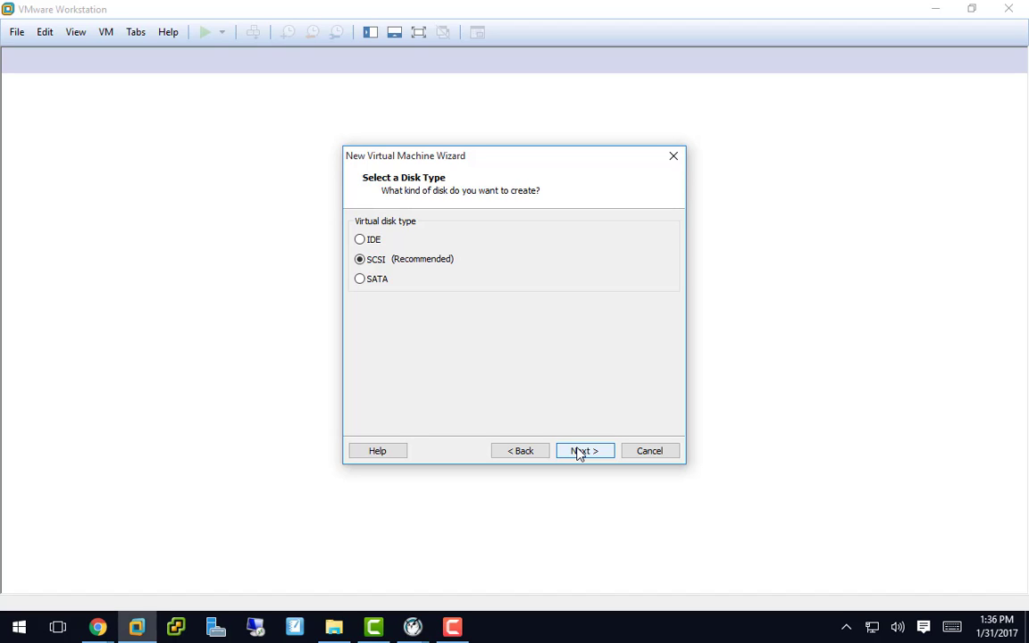
{"action": "left_click", "coordinate": [580, 451]}
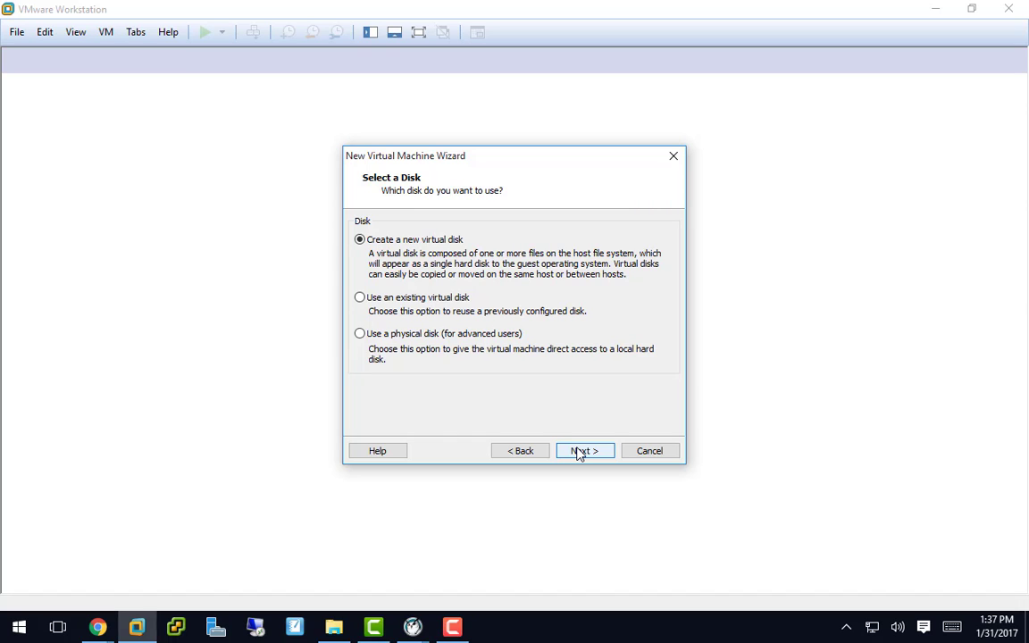
Create a new 40 GB virtual disk stored as a single file named 2008.vmdk and finish creating the virtual machine
{"action": "left_click", "coordinate": [581, 453]}
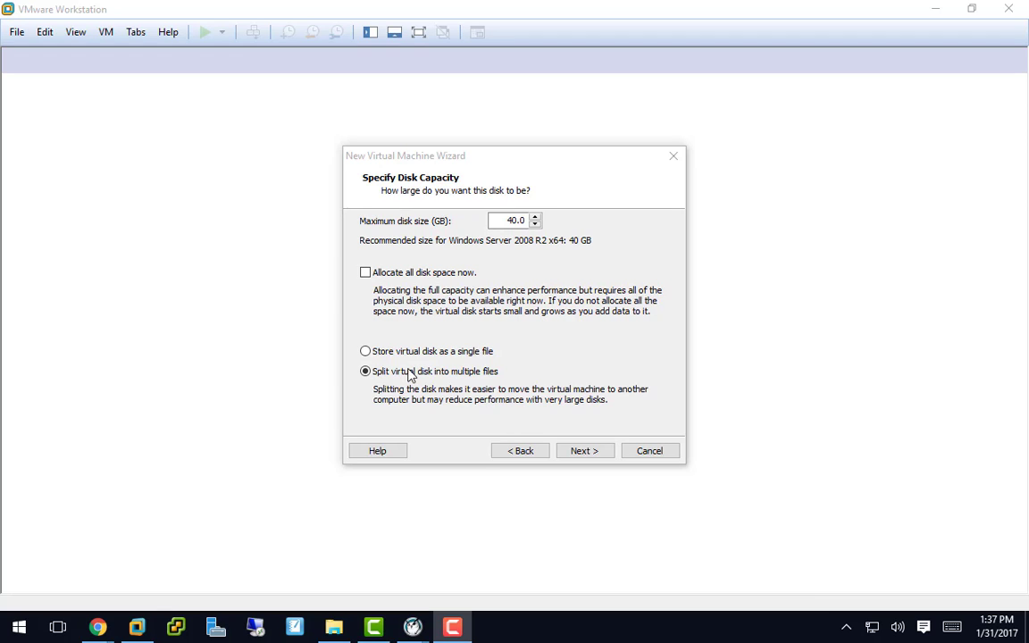
{"action": "left_click", "coordinate": [491, 352]}
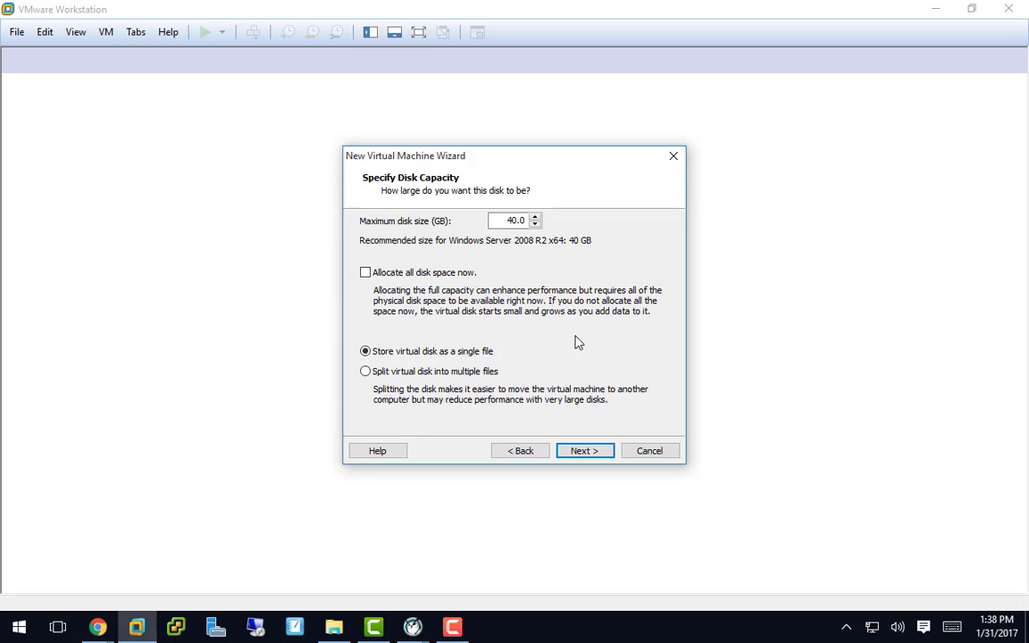
{"action": "left_click", "coordinate": [585, 451]}
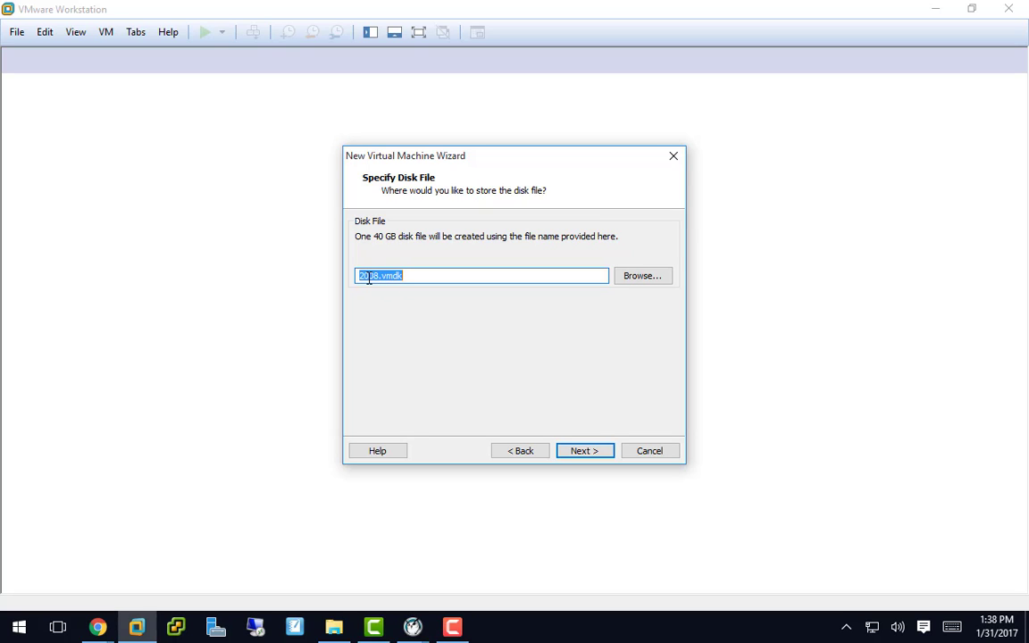
{"action": "left_click", "coordinate": [585, 450]}
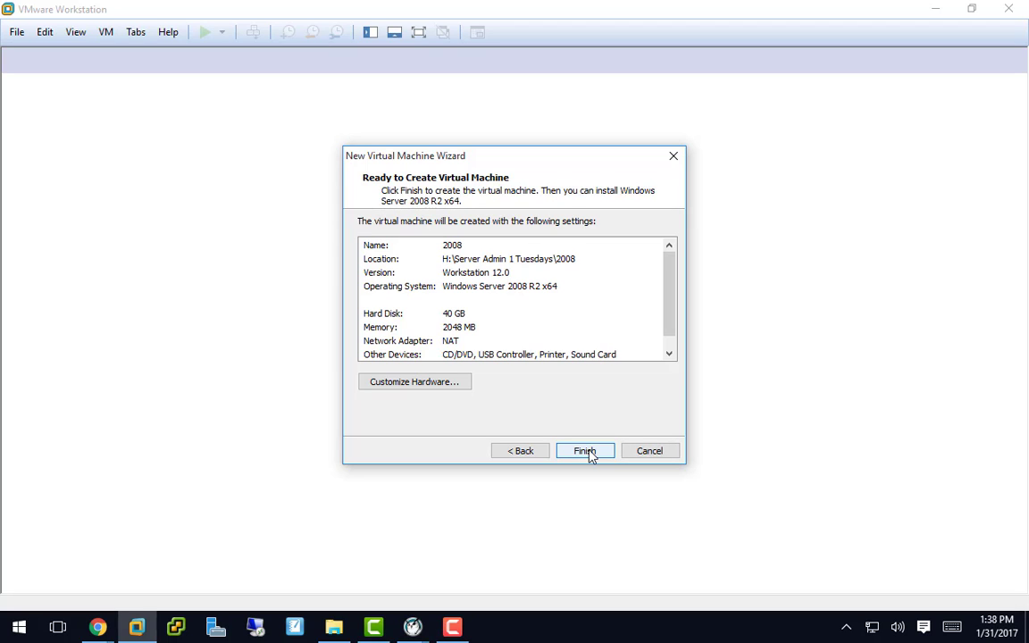
{"action": "left_click", "coordinate": [586, 451]}
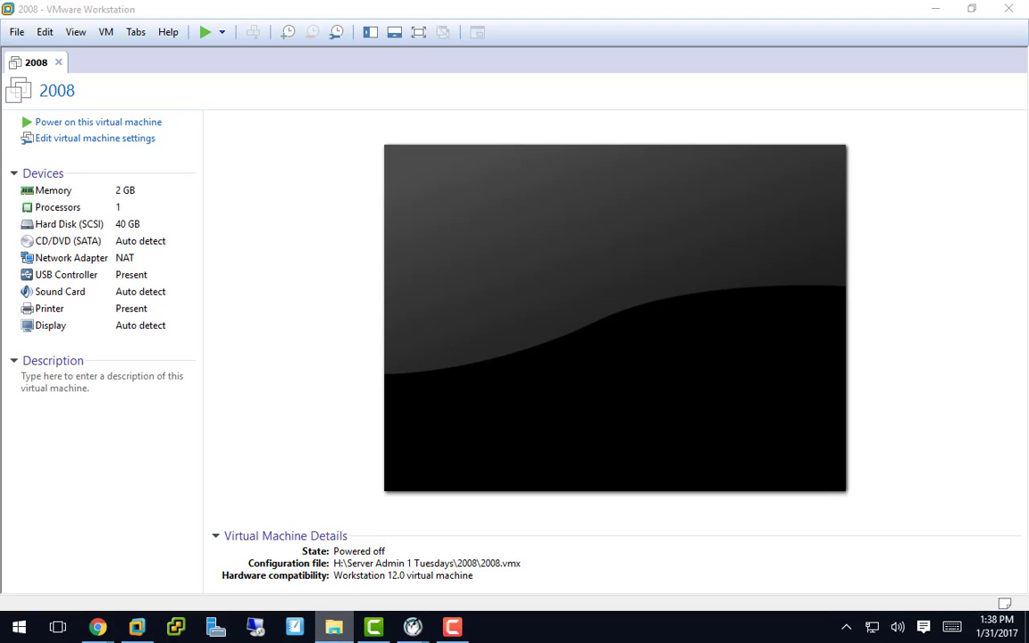
Switch to File Explorer and examine the .vmx and .vmdk files in the 2008 folder inside Server Admin 1 Tuesdays
{"action": "left_click", "coordinate": [335, 628]}
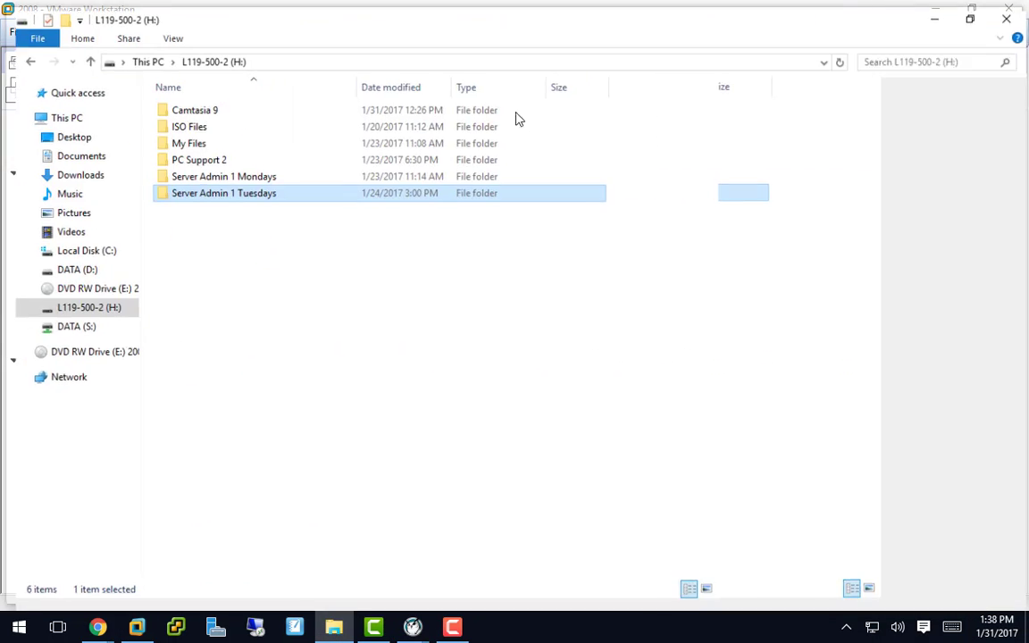
{"action": "double_click", "coordinate": [235, 189]}
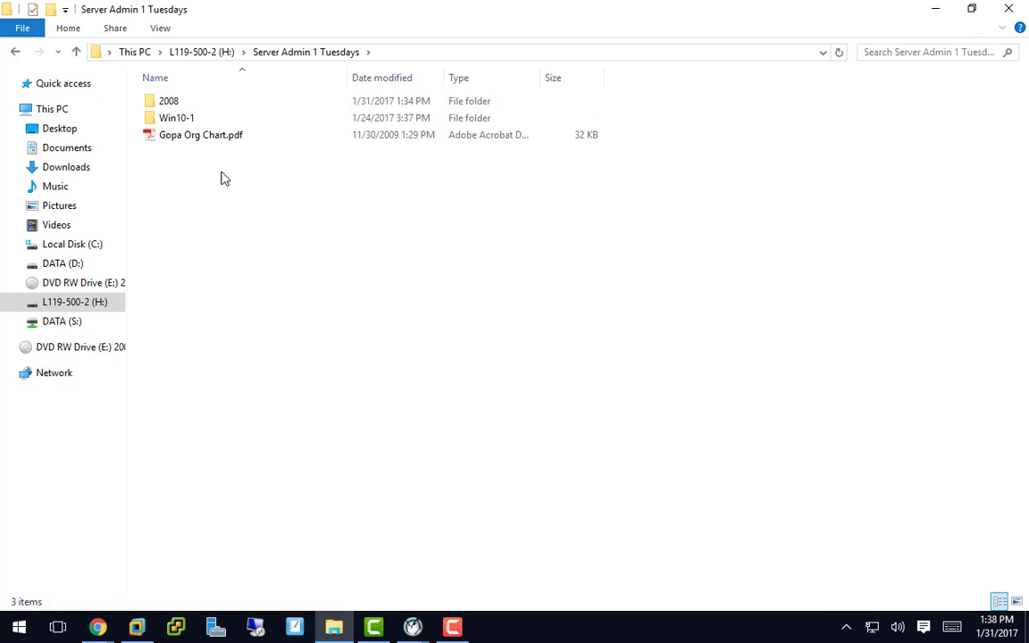
{"action": "double_click", "coordinate": [169, 102]}
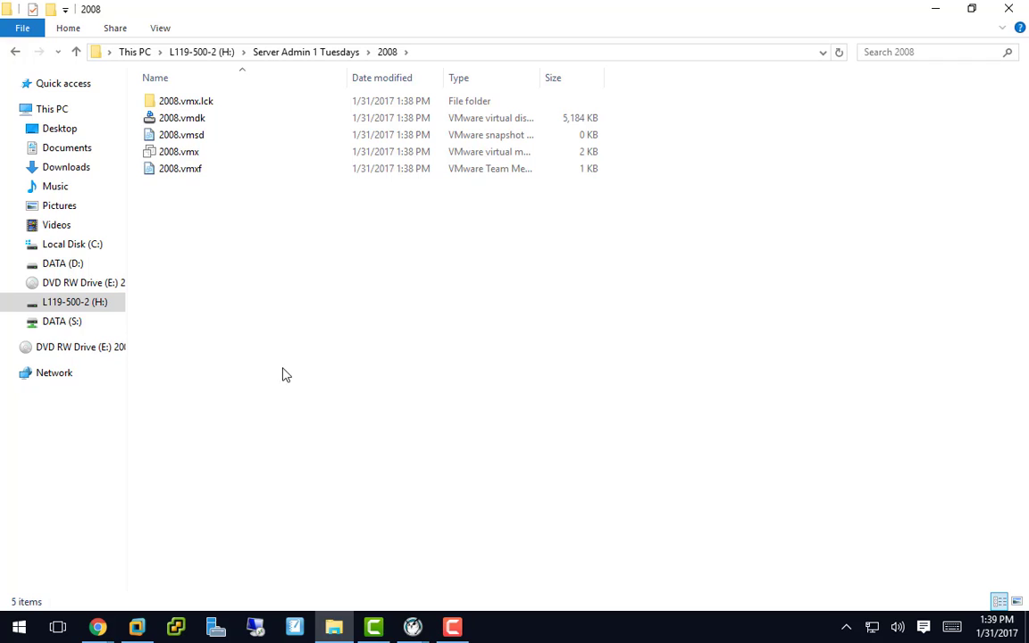
{"action": "left_click", "coordinate": [187, 152]}
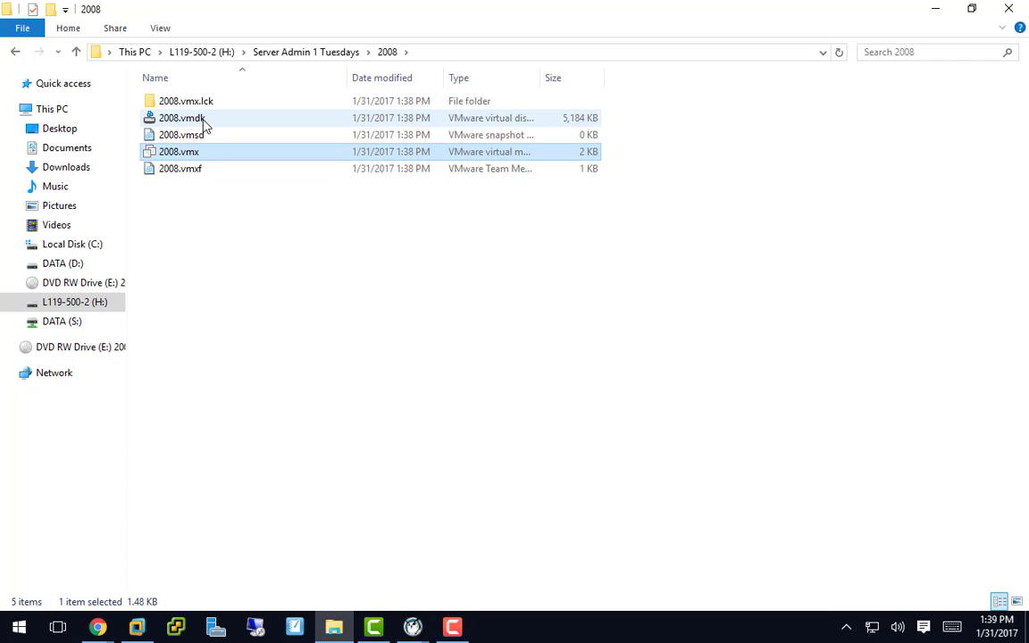
{"action": "left_click", "coordinate": [188, 118], "text": "ctrl"}
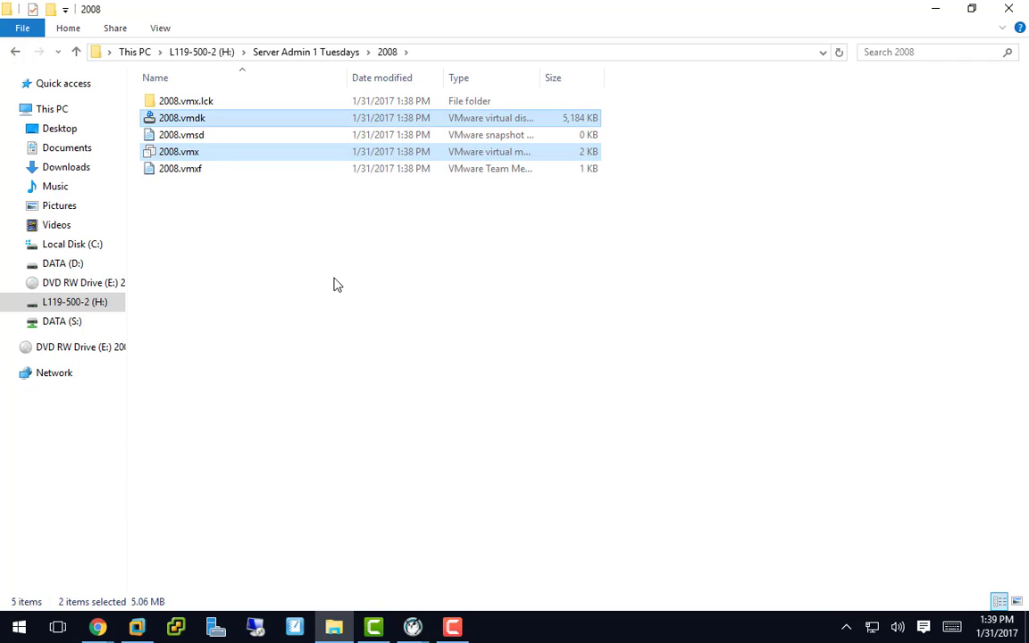
{"action": "left_click_drag", "start_coordinate": [208, 114], "coordinate": [585, 123]}
{"action": "left_click", "coordinate": [413, 255]}
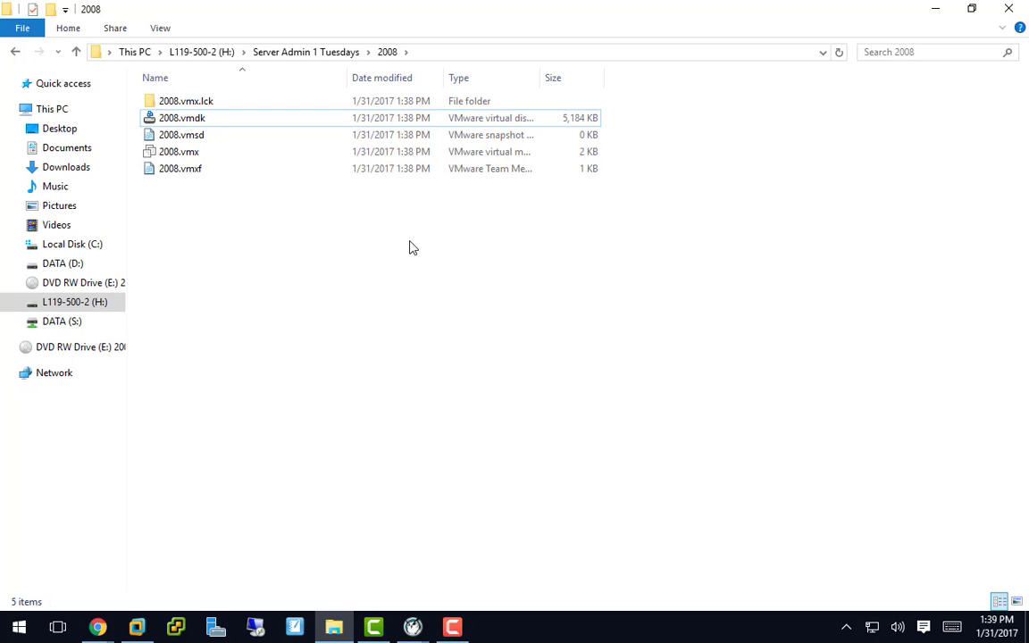
Open 2008.vmx with Notepad, review the virtual machine's configuration entries, and close the file without changes
{"action": "left_click", "coordinate": [185, 152]}
{"action": "right_click", "coordinate": [184, 153]}
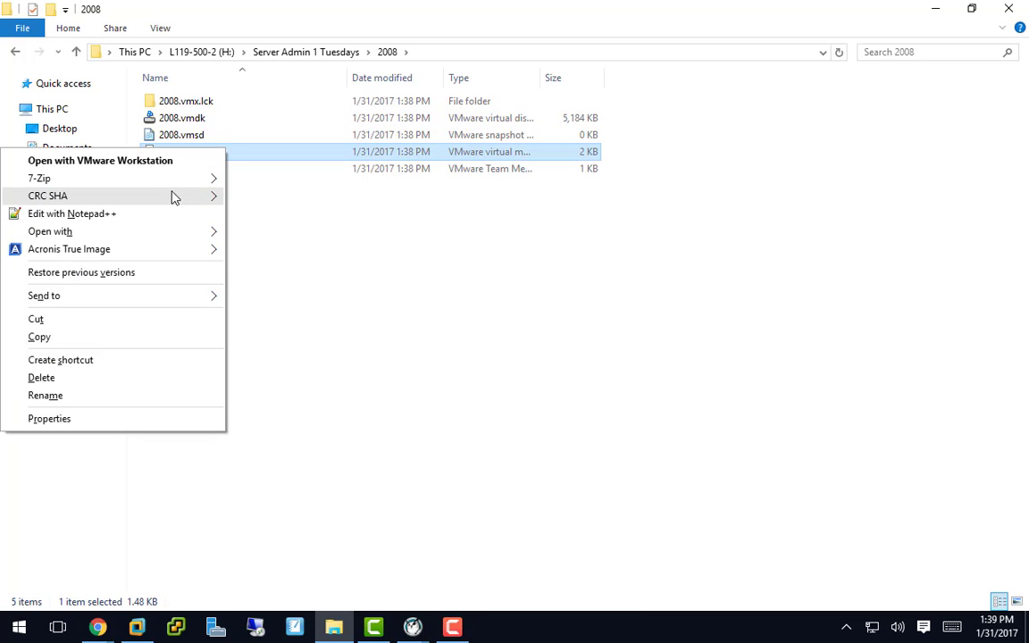
{"action": "mouse_move", "coordinate": [166, 233]}
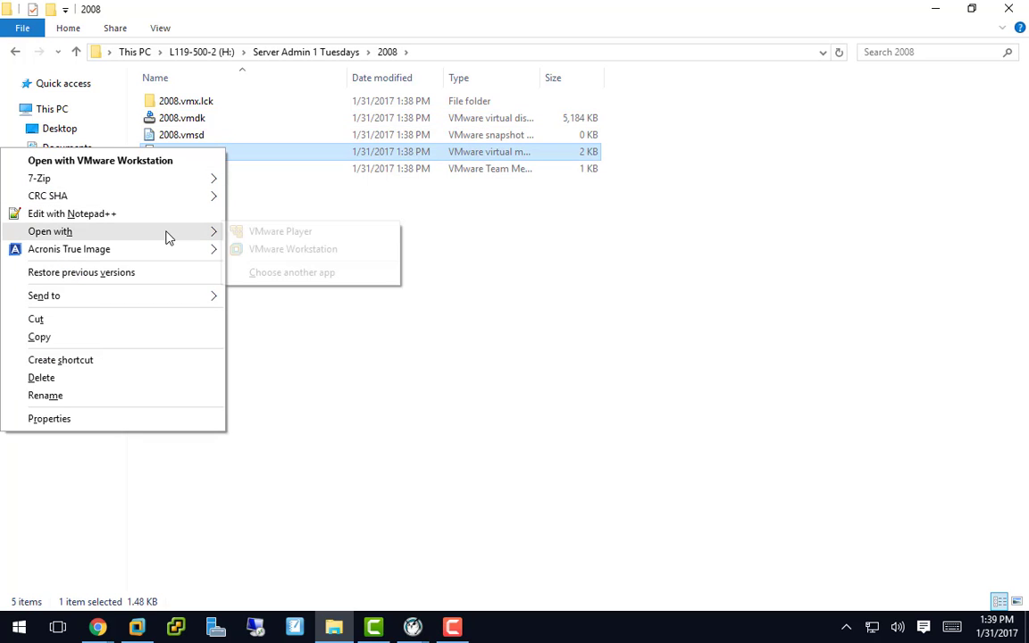
{"action": "left_click", "coordinate": [280, 272]}
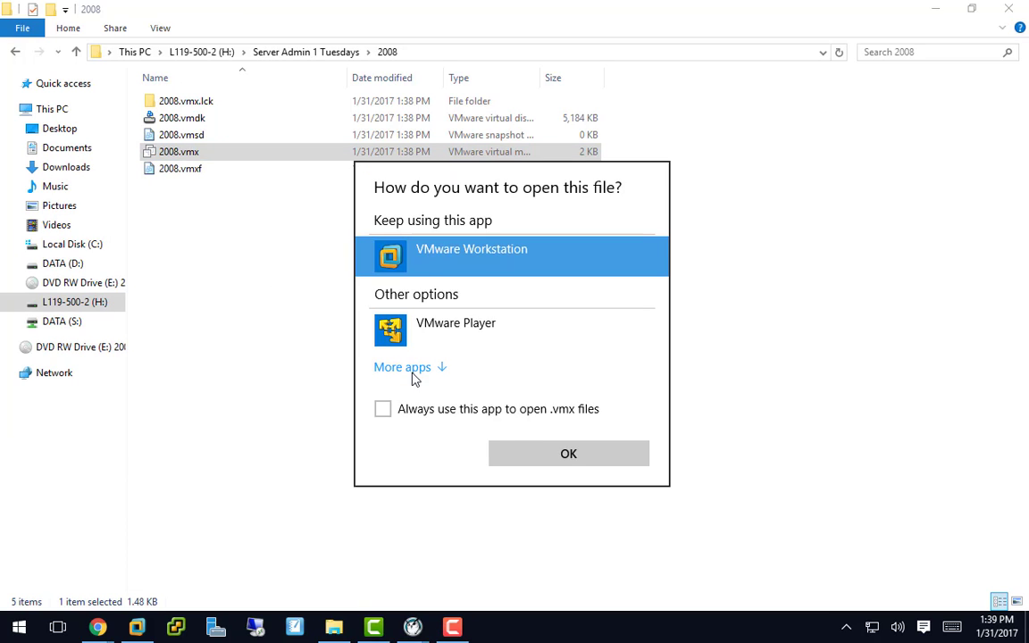
{"action": "left_click", "coordinate": [402, 366]}
{"action": "scroll", "coordinate": [465, 424], "scroll_direction": "down", "scroll_amount": 2}
{"action": "left_click", "coordinate": [451, 409]}
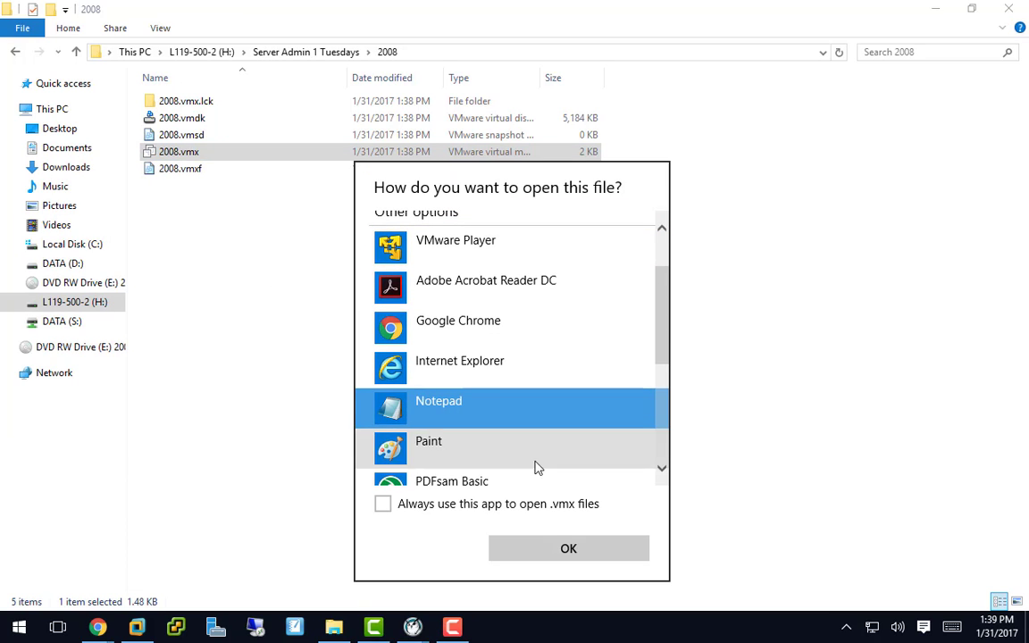
{"action": "left_click", "coordinate": [563, 546]}
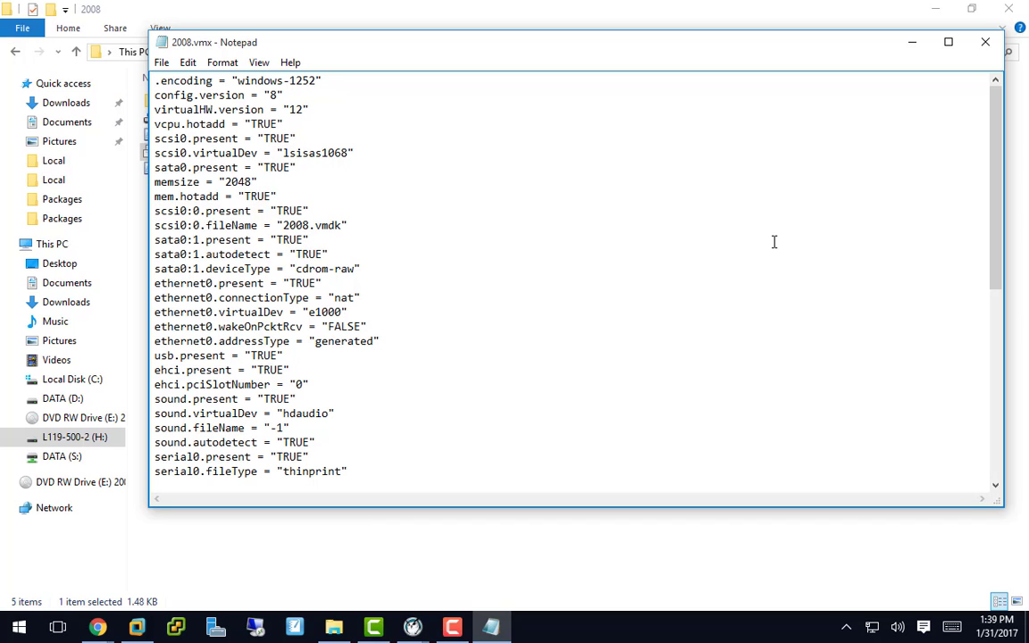
{"action": "scroll", "coordinate": [554, 321], "scroll_direction": "down", "scroll_amount": 9}
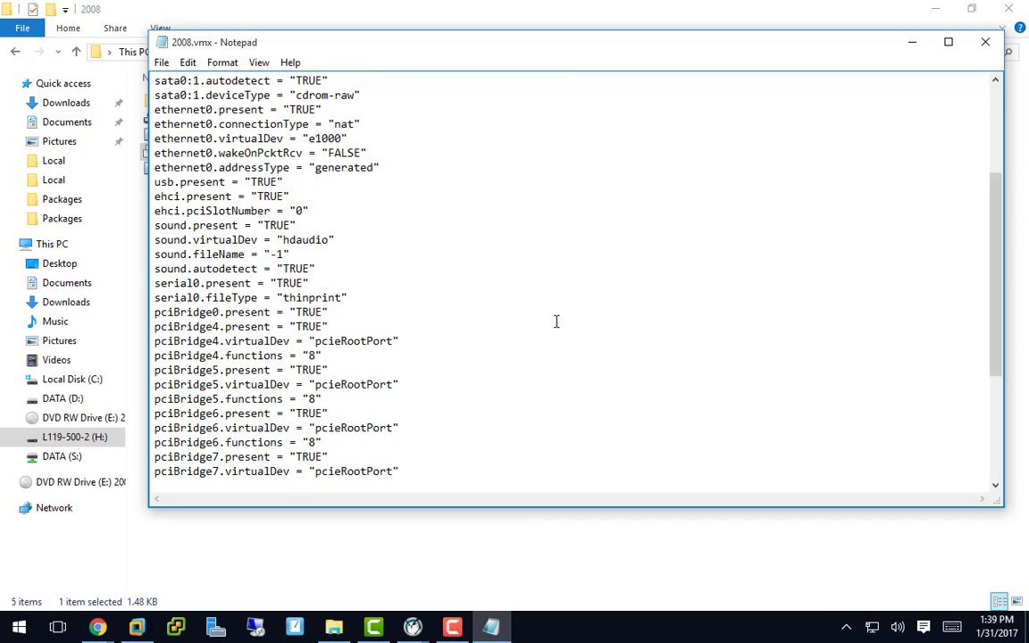
{"action": "scroll", "coordinate": [556, 319], "scroll_direction": "up", "scroll_amount": 9}
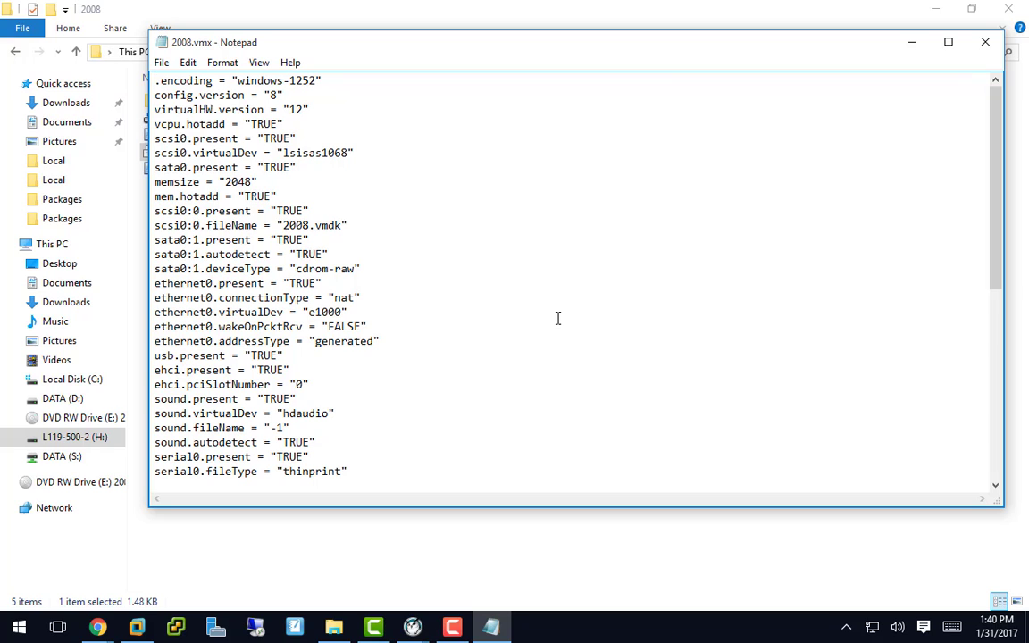
{"action": "left_click", "coordinate": [986, 46]}
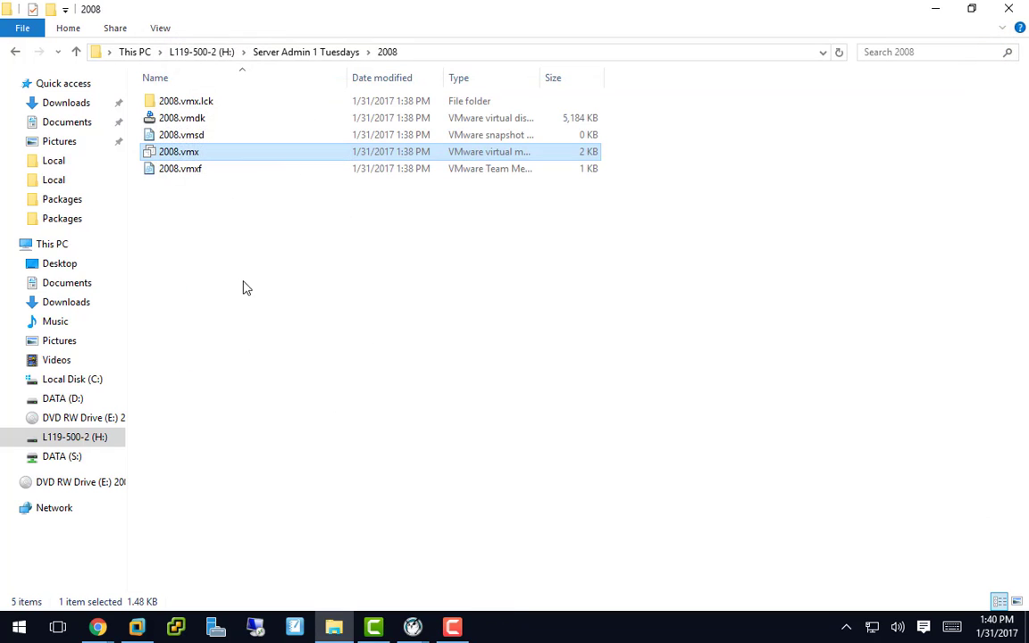
Check the 2008.vmx.lck folder, switch to VMware Workstation, and close the 2008 virtual machine with its folder's contents in view
{"action": "left_click", "coordinate": [186, 120]}
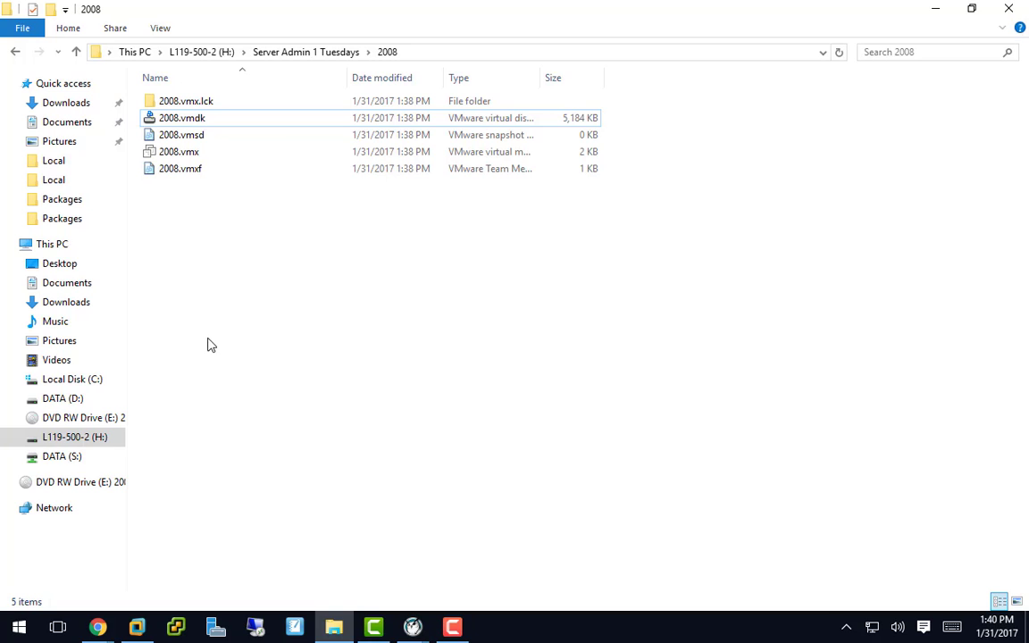
{"action": "left_click", "coordinate": [182, 100]}
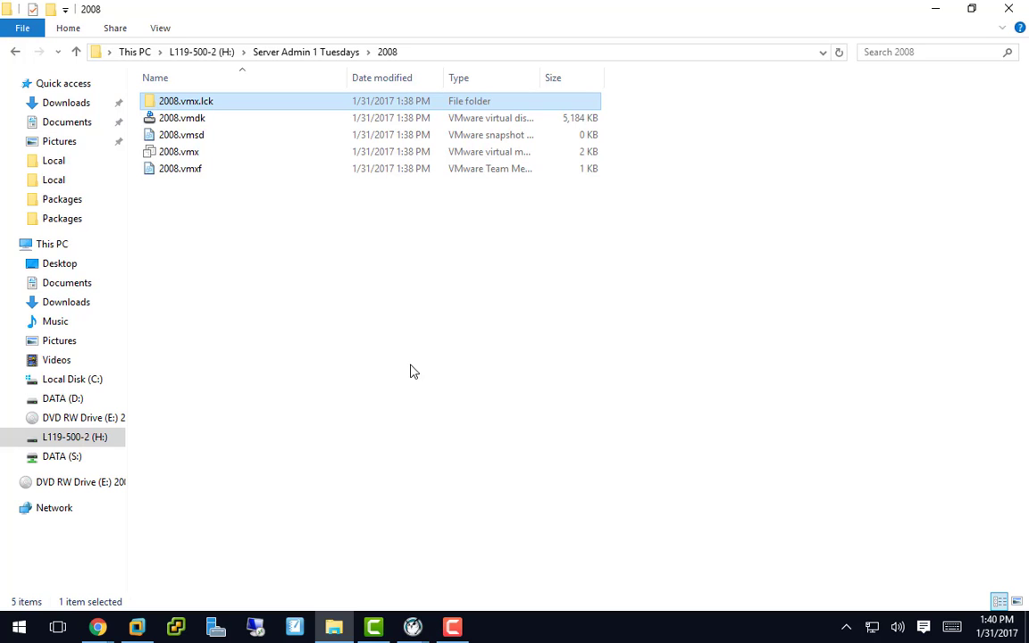
{"action": "left_click", "coordinate": [137, 627]}
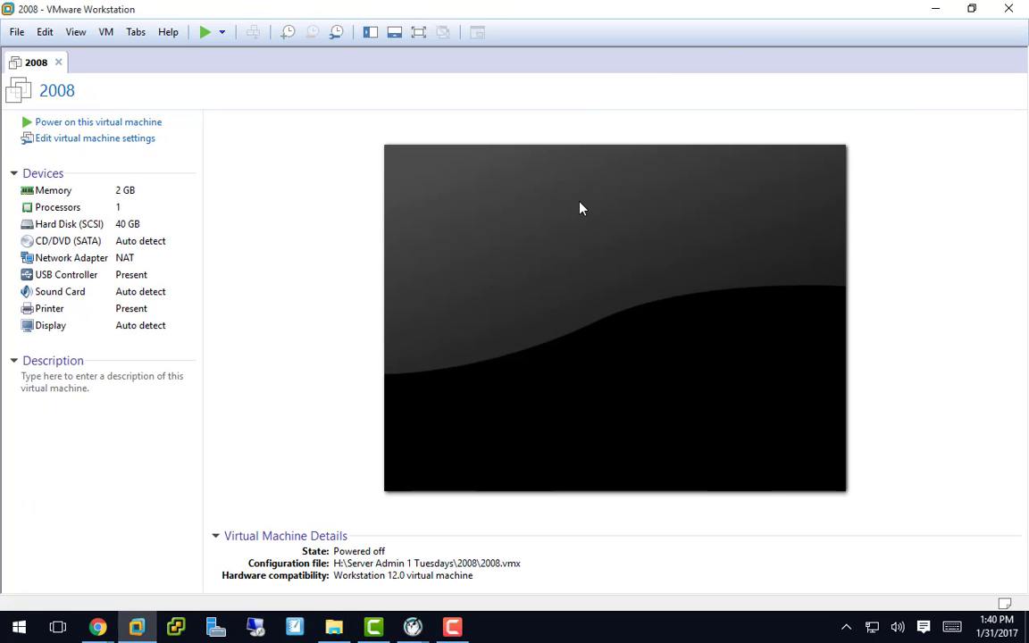
{"action": "left_click_drag", "start_coordinate": [857, 8], "coordinate": [533, 246]}
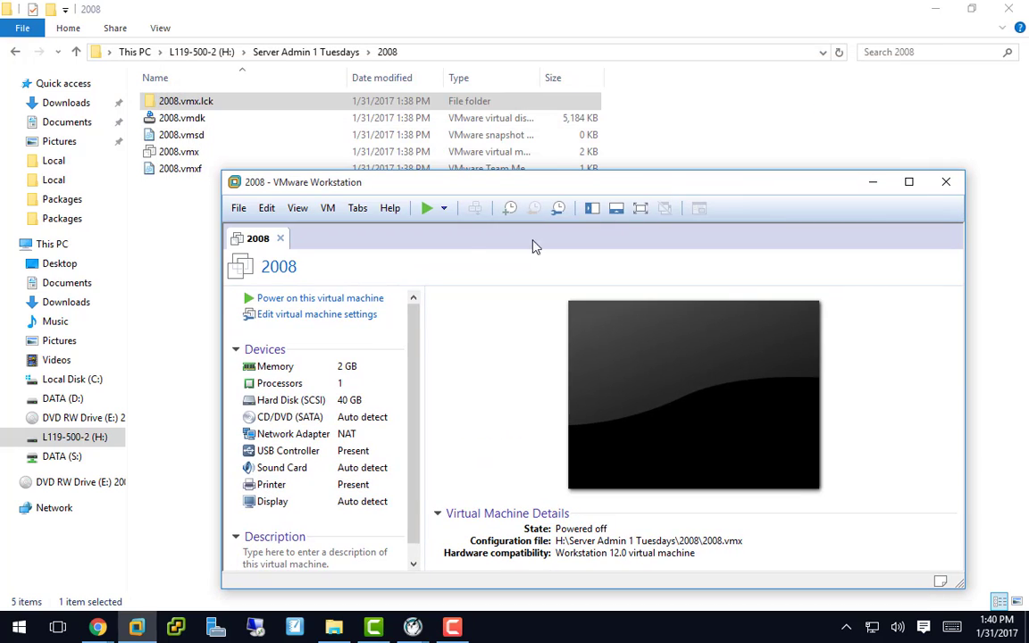
{"action": "left_click", "coordinate": [280, 238]}
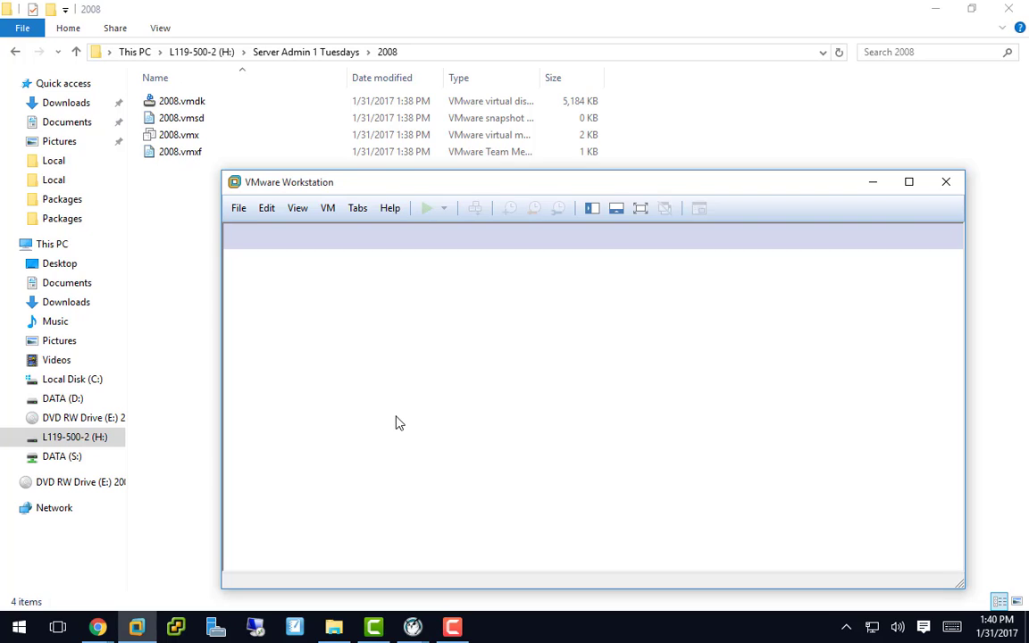
{"action": "left_click", "coordinate": [909, 184]}
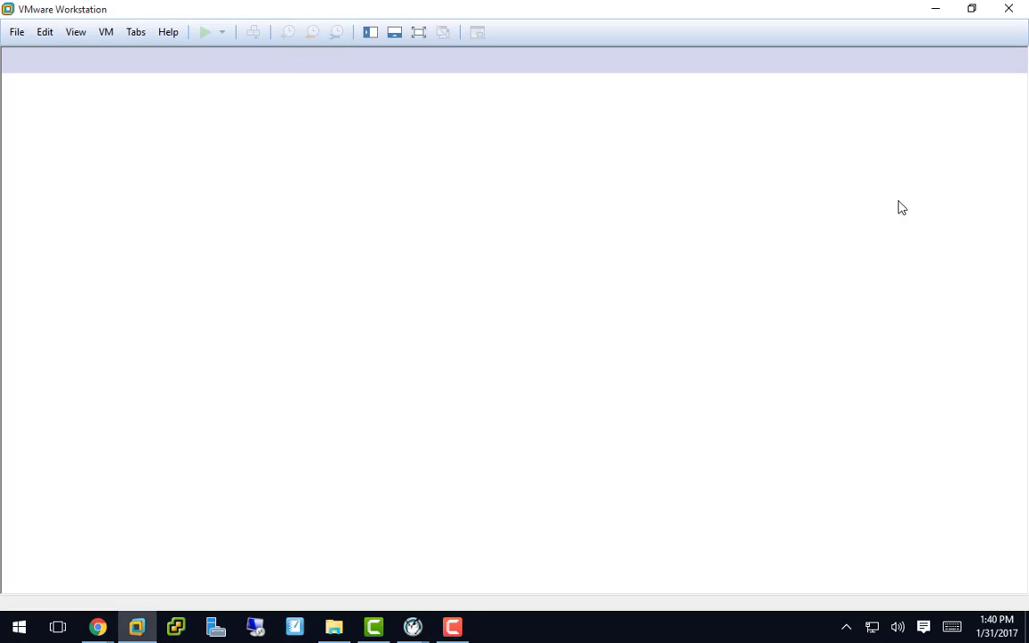
Minimize VMware Workstation and examine the size of 2008.vmdk in the 2008 folder
{"action": "left_click", "coordinate": [936, 9]}
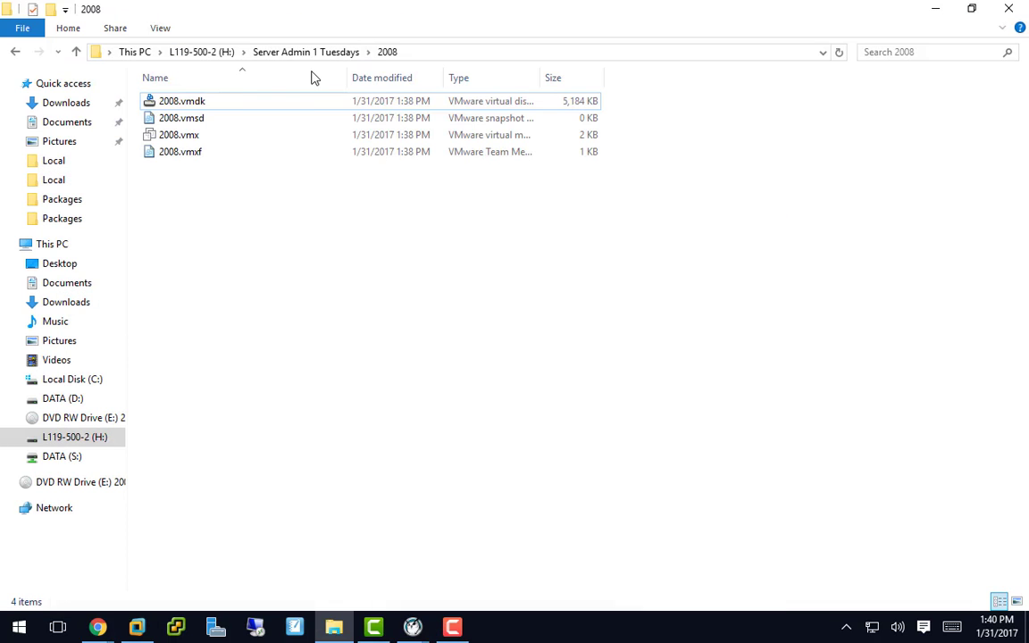
{"action": "left_click", "coordinate": [177, 101]}
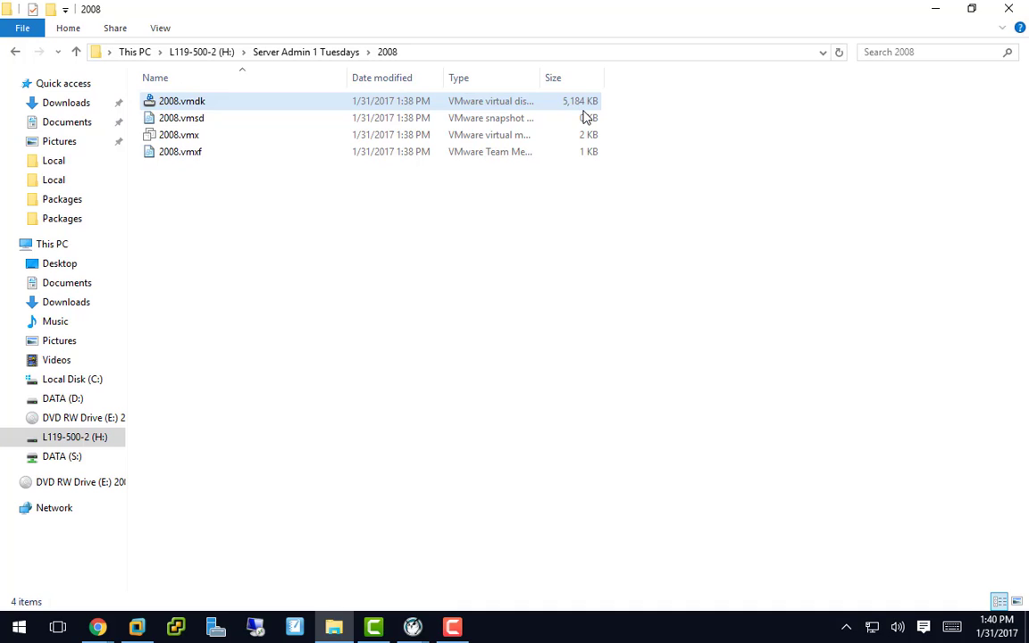
{"action": "left_click", "coordinate": [584, 116]}
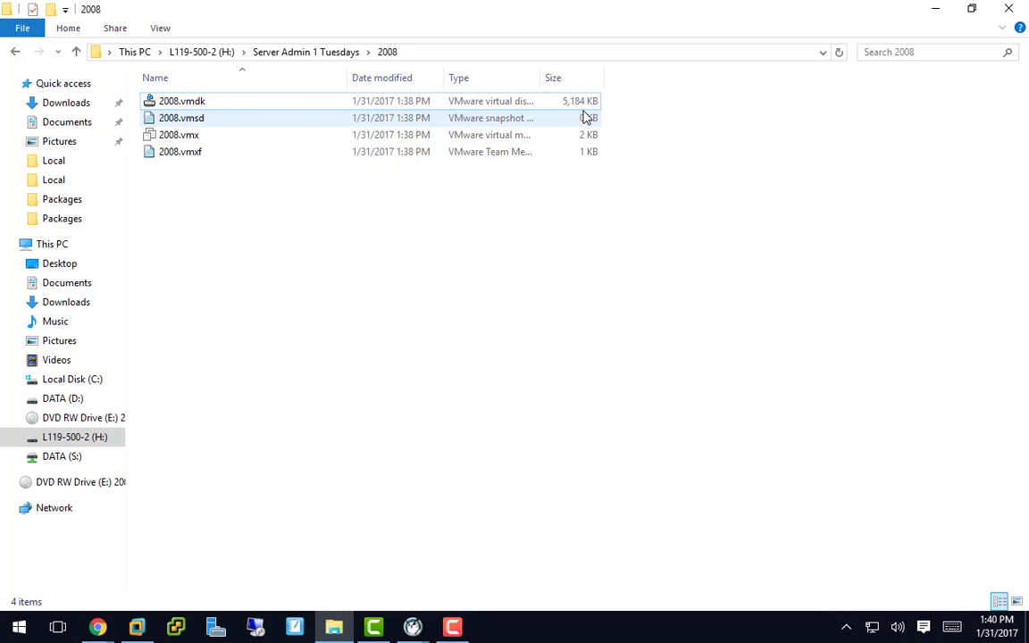
Switch to VMware Workstation and open 2008.vmx from the 2008 folder inside Server Admin 1 Tuesdays on the H: drive
{"action": "mouse_move", "coordinate": [411, 616]}
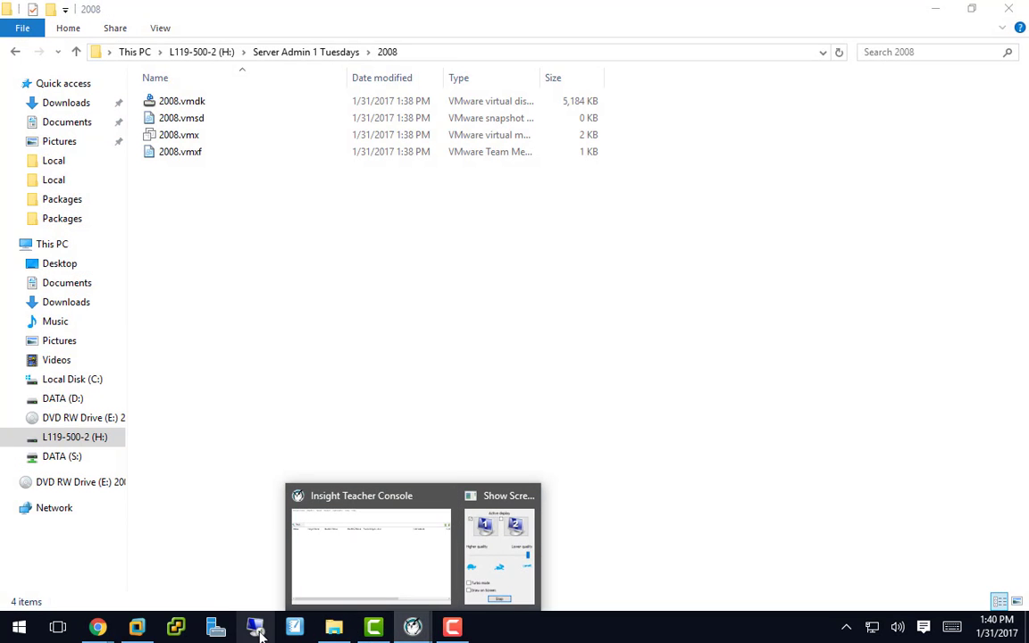
{"action": "left_click", "coordinate": [137, 627]}
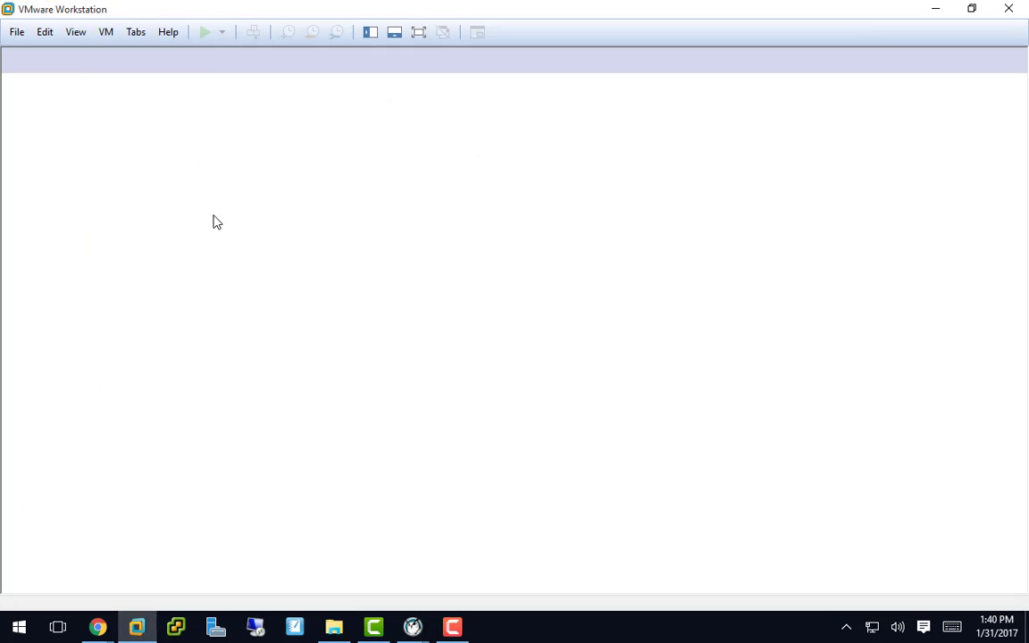
{"action": "left_click", "coordinate": [17, 34]}
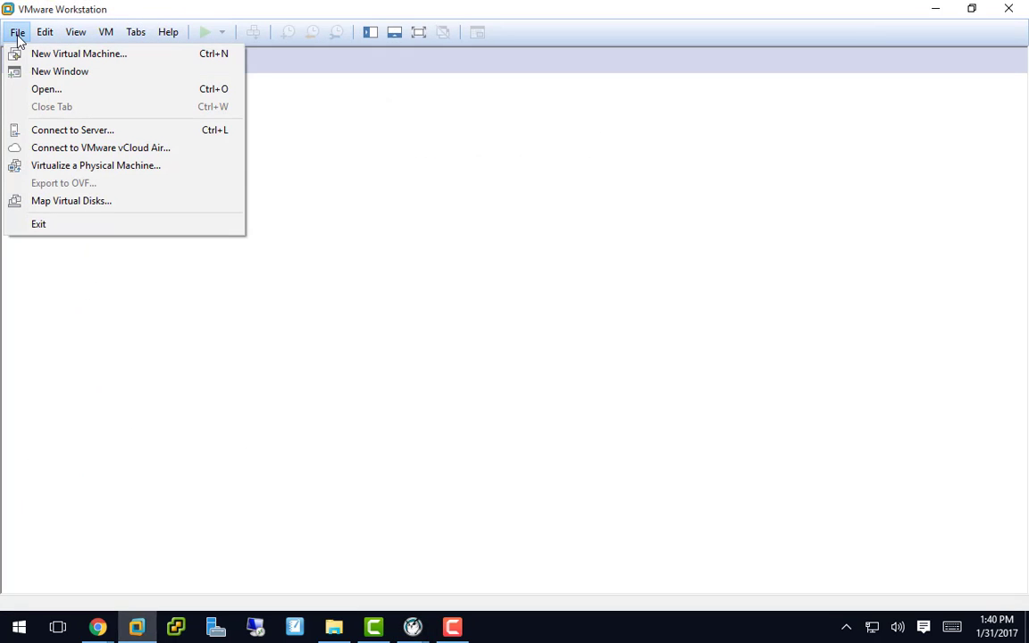
{"action": "left_click", "coordinate": [43, 93]}
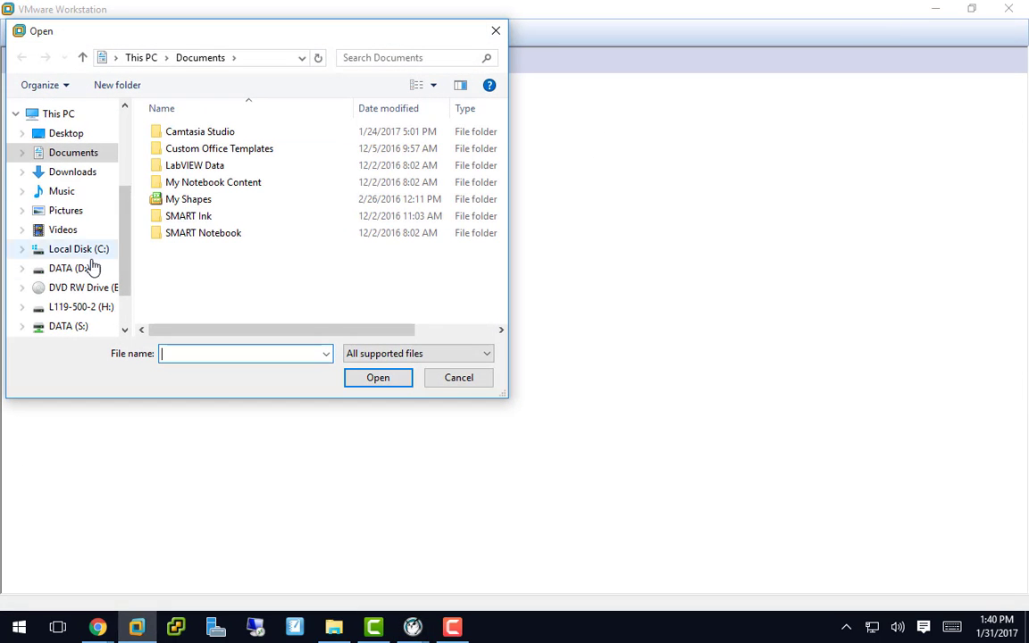
{"action": "left_click", "coordinate": [90, 308]}
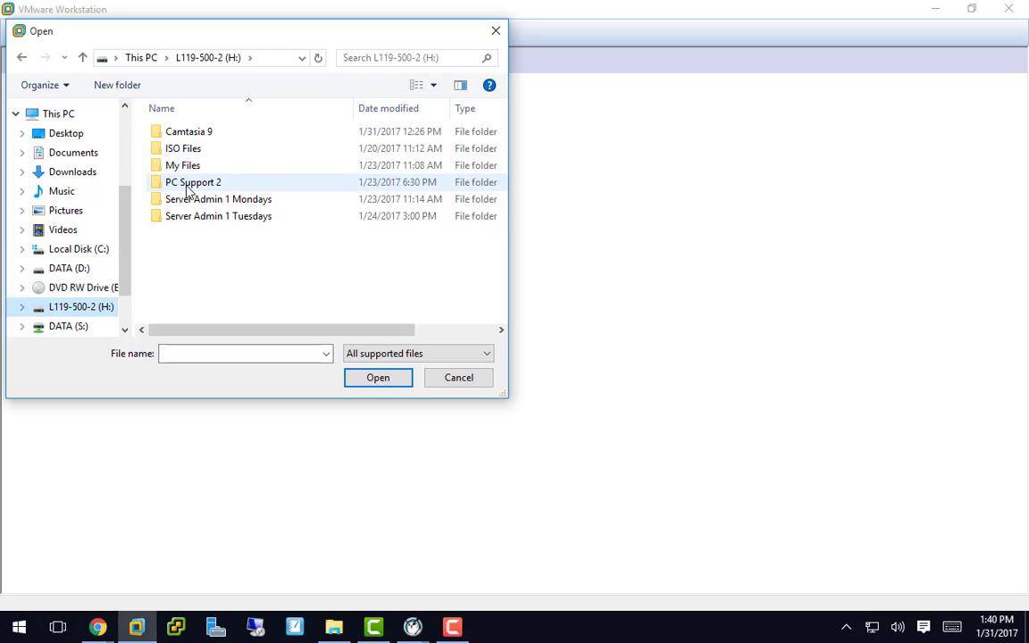
{"action": "double_click", "coordinate": [187, 216]}
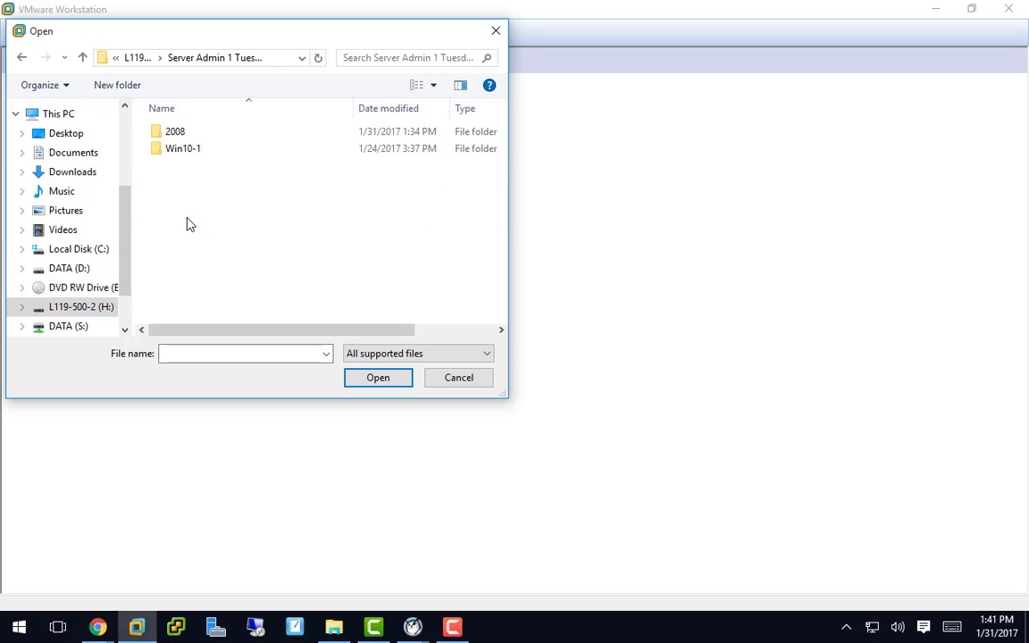
{"action": "double_click", "coordinate": [179, 134]}
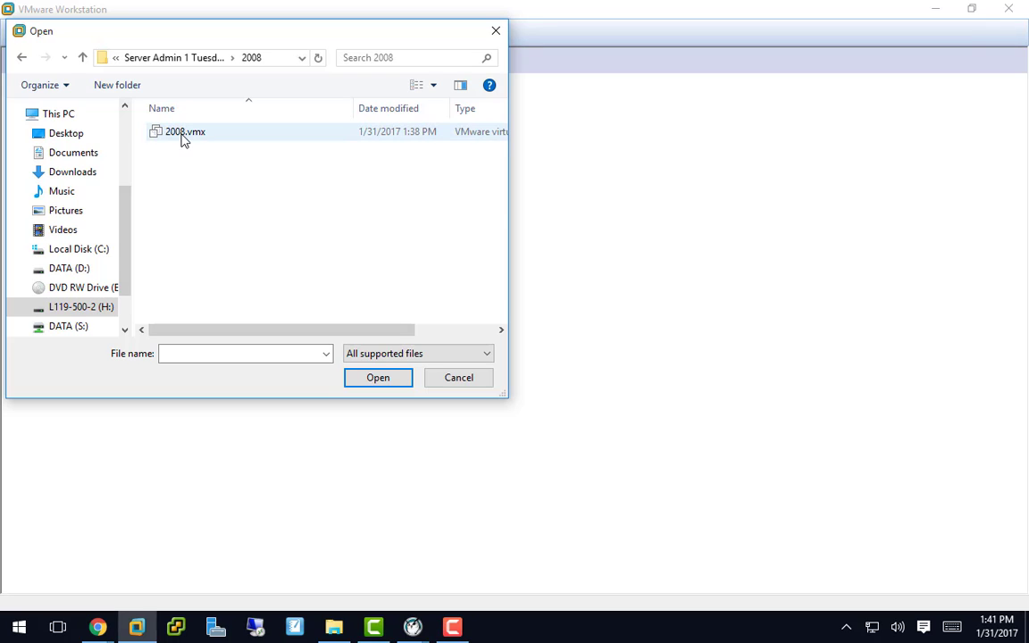
{"action": "left_click", "coordinate": [183, 136]}
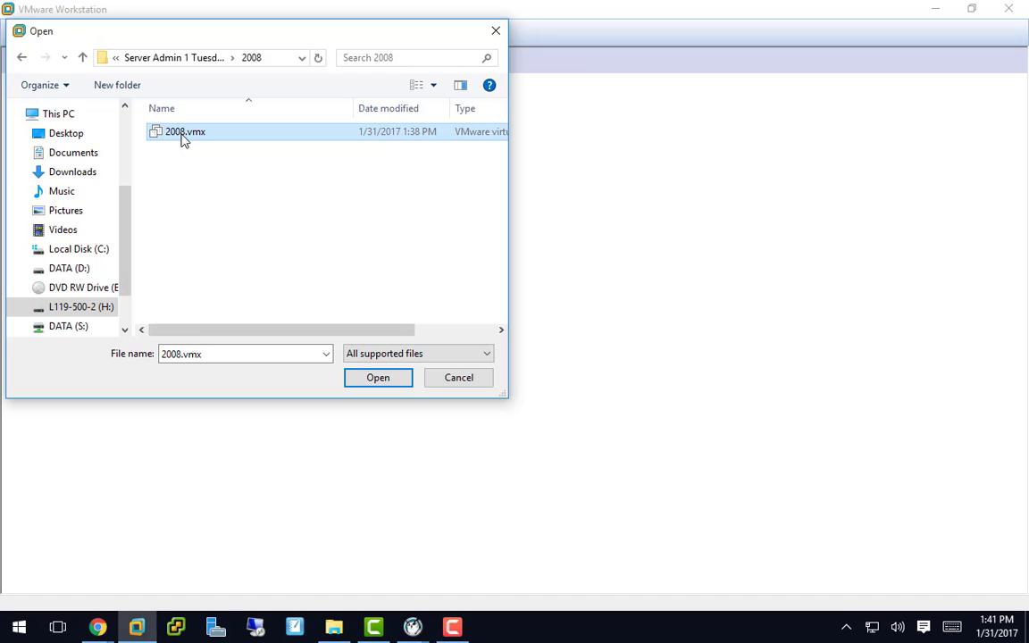
{"action": "left_click", "coordinate": [378, 379]}
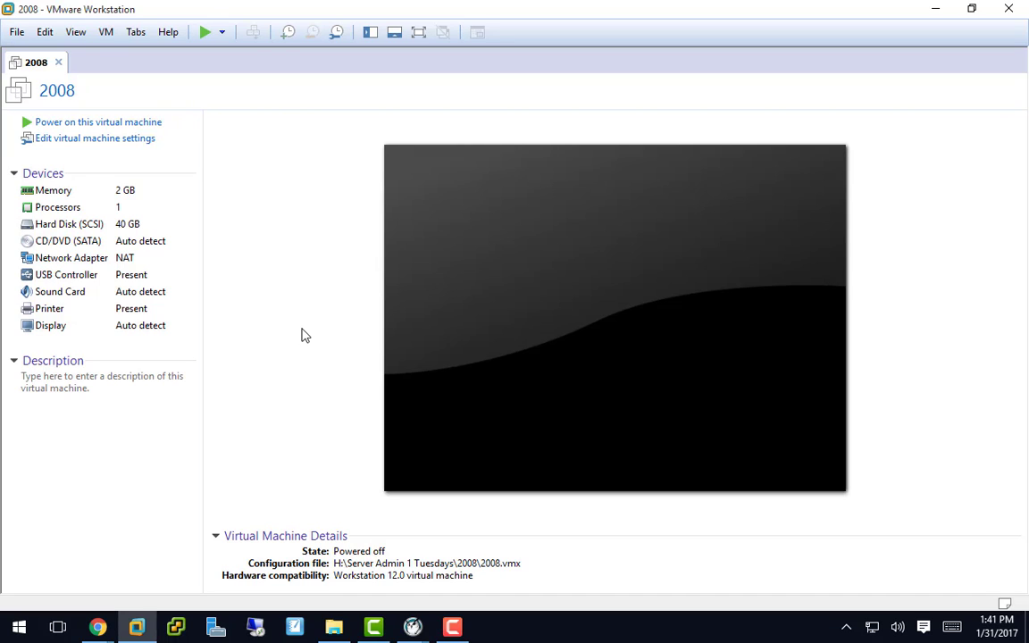
Set the virtual machine's CD/DVD (SATA) device to use Windows Server 2008 R2 SP1 Evalution.iso from ISO Files on the H: drive
{"action": "left_click", "coordinate": [52, 246]}
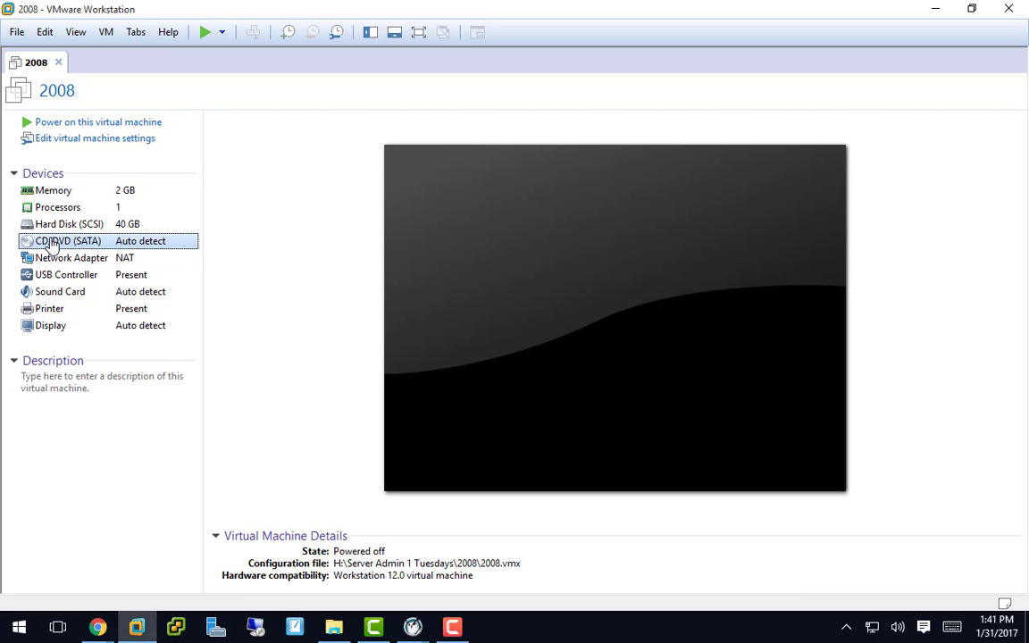
{"action": "double_click", "coordinate": [51, 244]}
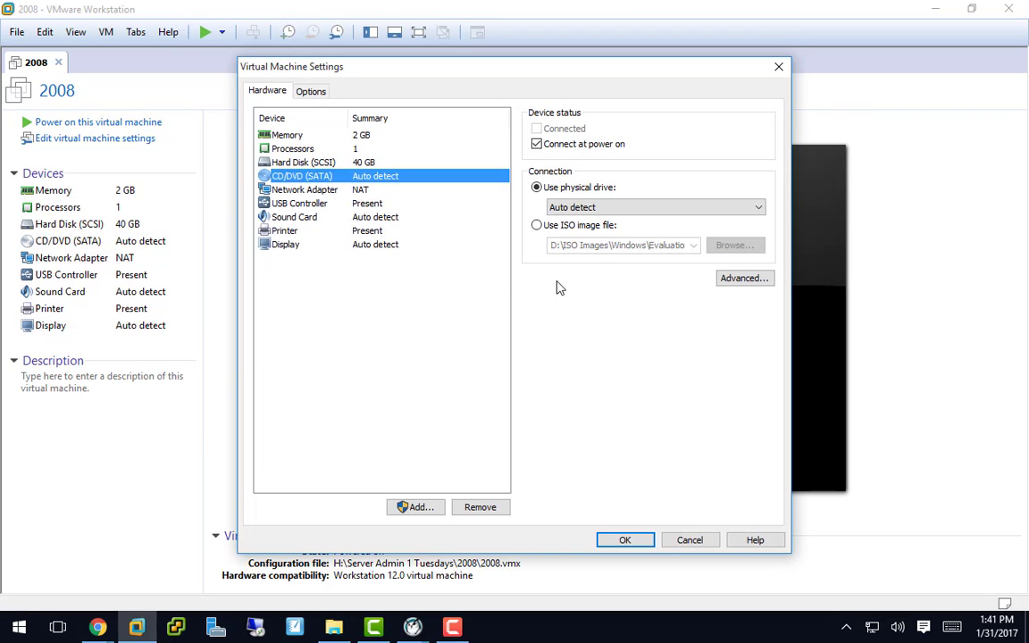
{"action": "left_click", "coordinate": [535, 227]}
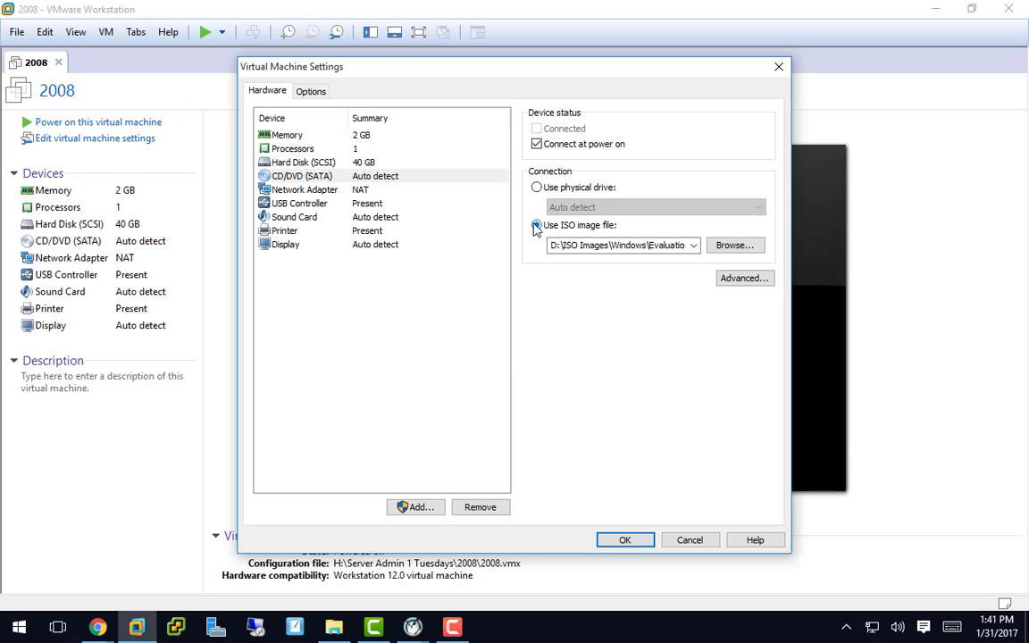
{"action": "left_click", "coordinate": [734, 245]}
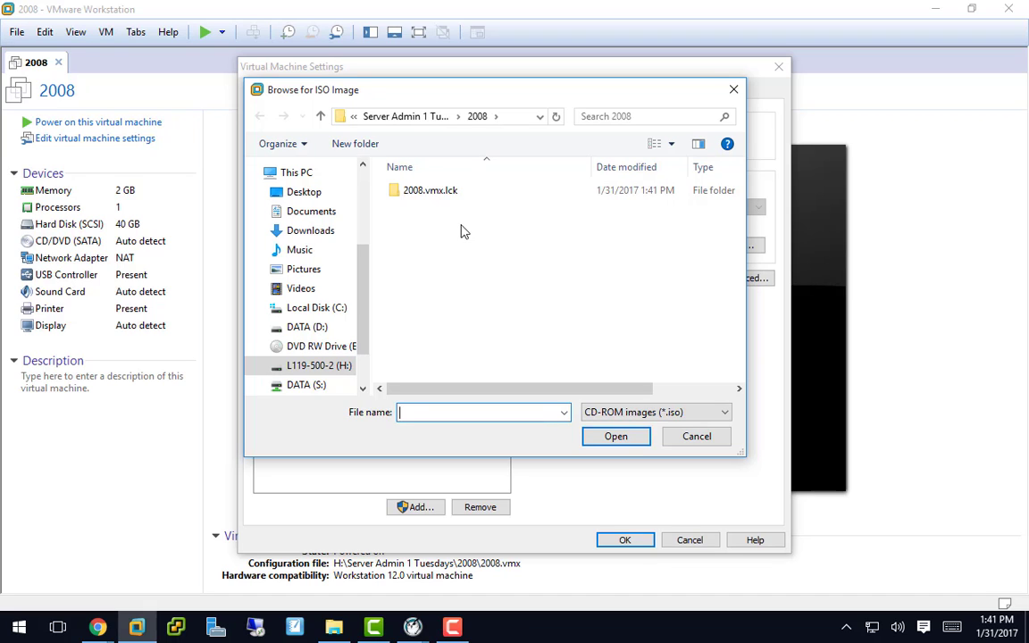
{"action": "left_click", "coordinate": [332, 366]}
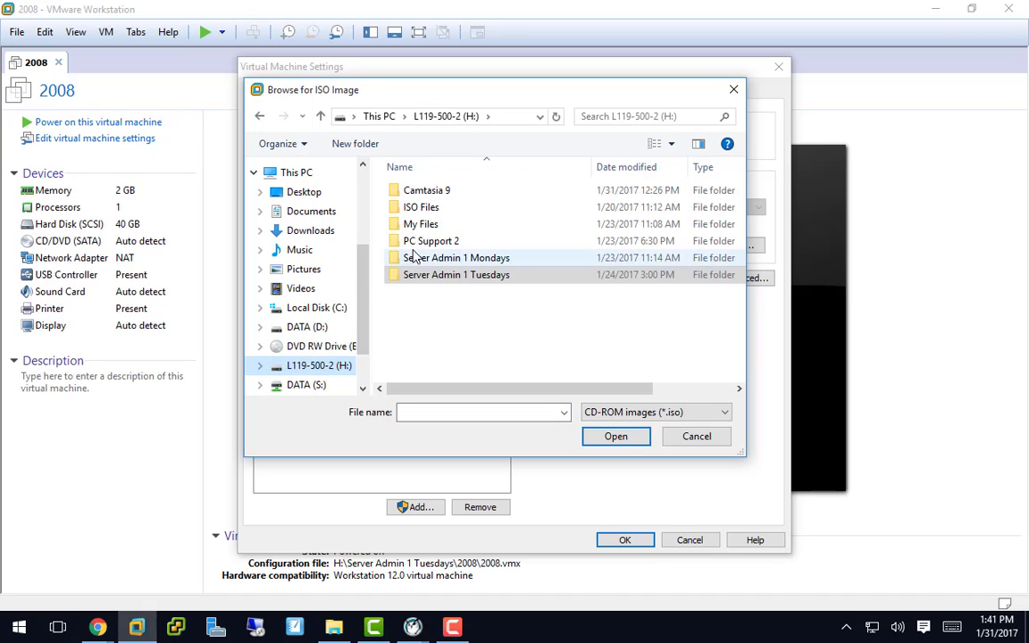
{"action": "double_click", "coordinate": [420, 207]}
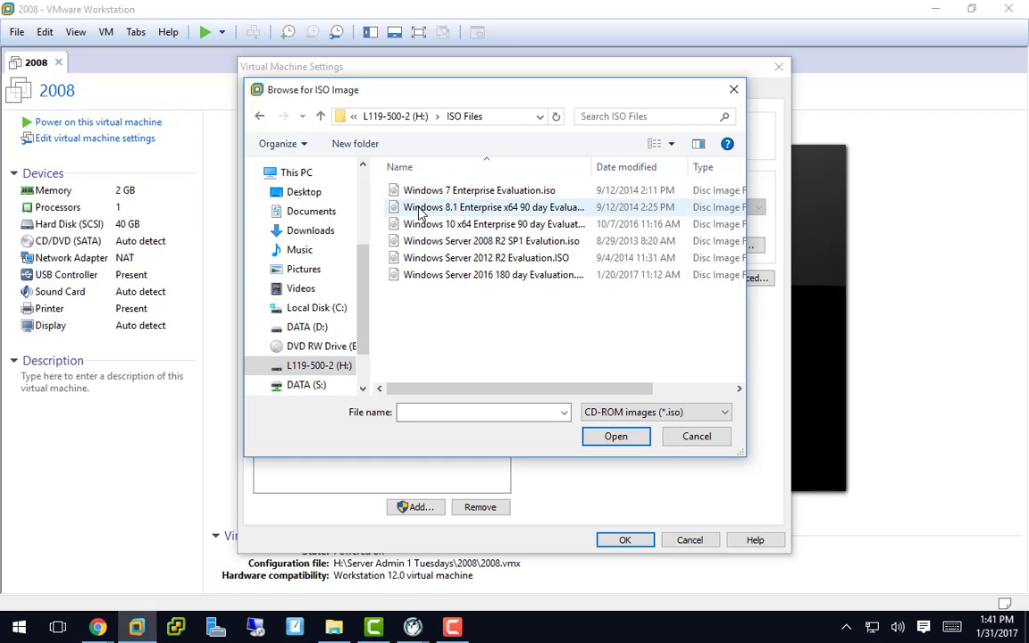
{"action": "left_click", "coordinate": [465, 246]}
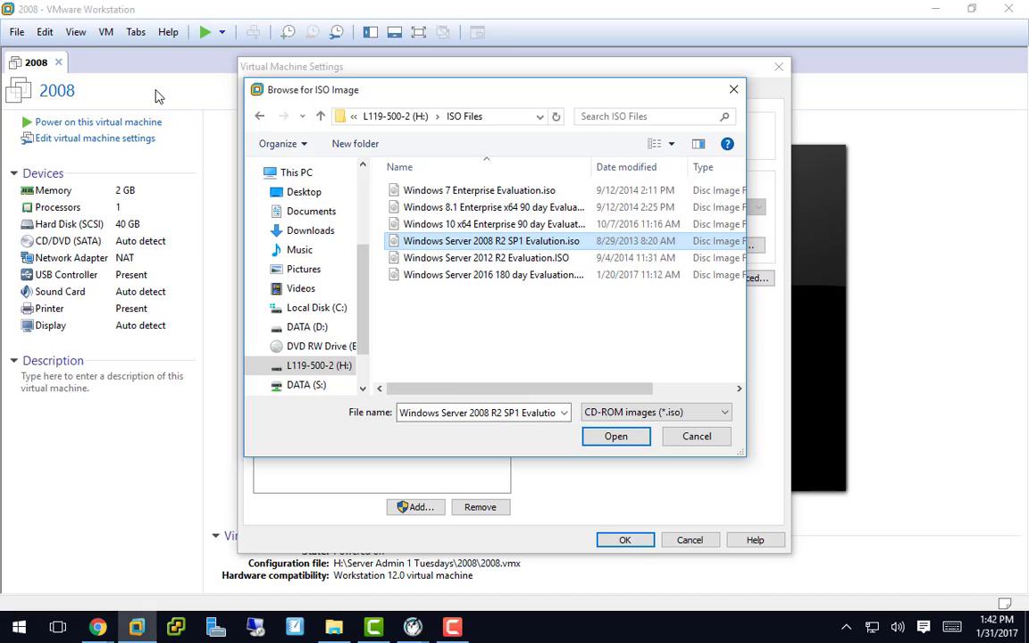
{"action": "left_click", "coordinate": [616, 437]}
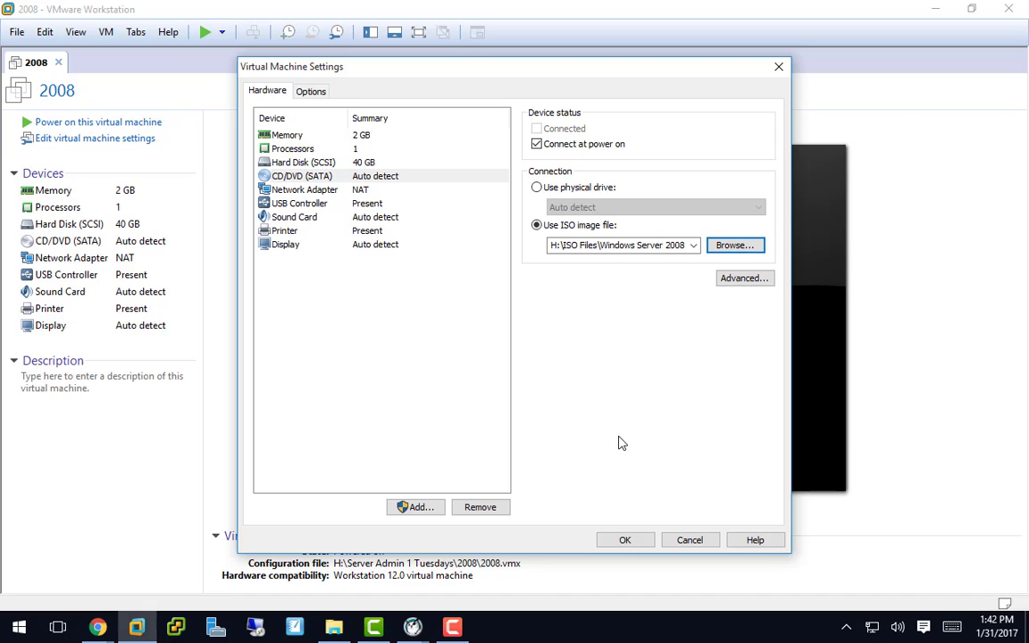
{"action": "left_click", "coordinate": [624, 539]}
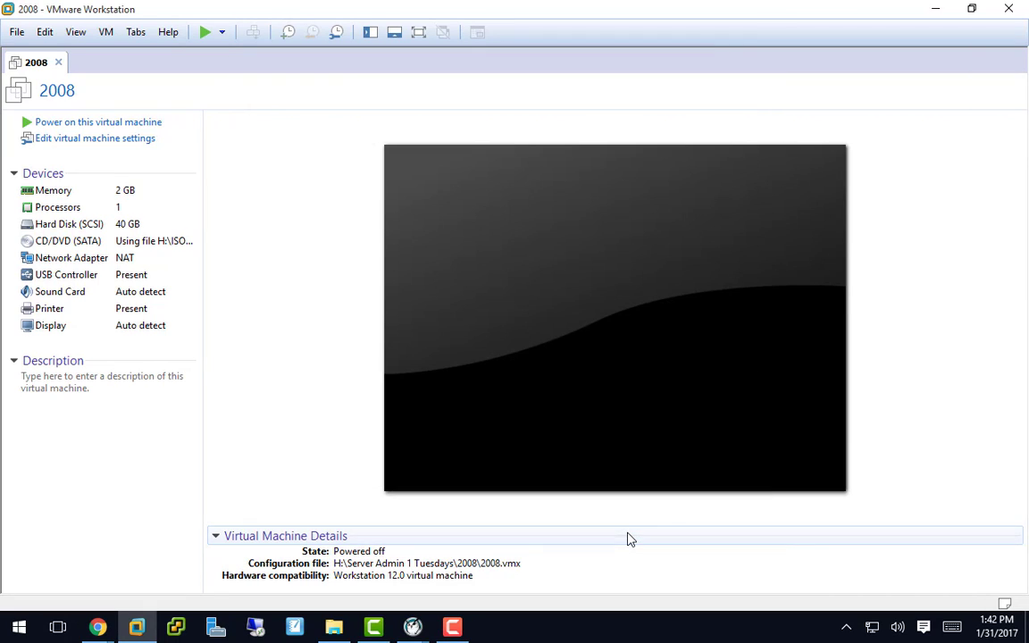
Power on the 2008 virtual machine, dismissing the installation notice, and show it in full screen with the toolbar unpinned
{"action": "left_click", "coordinate": [106, 129]}
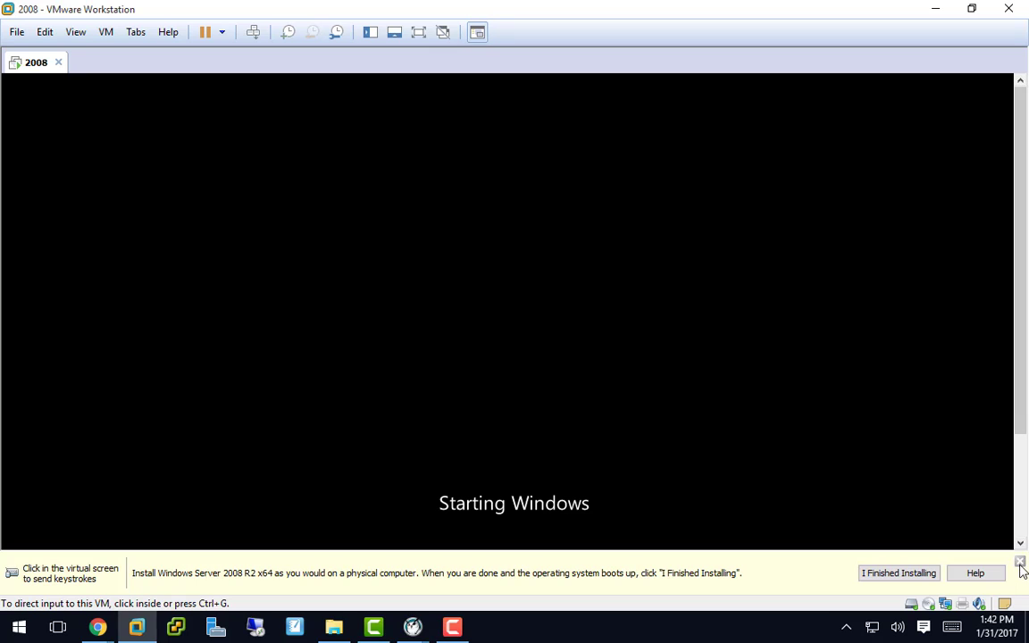
{"action": "left_click", "coordinate": [898, 573]}
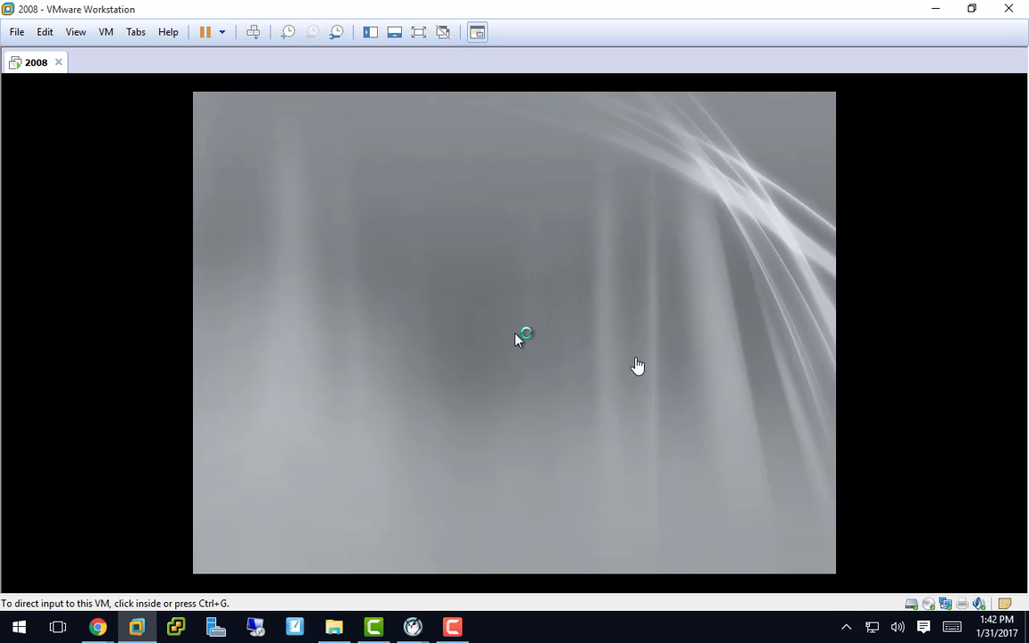
{"action": "key", "text": "ctrl+alt+Return"}
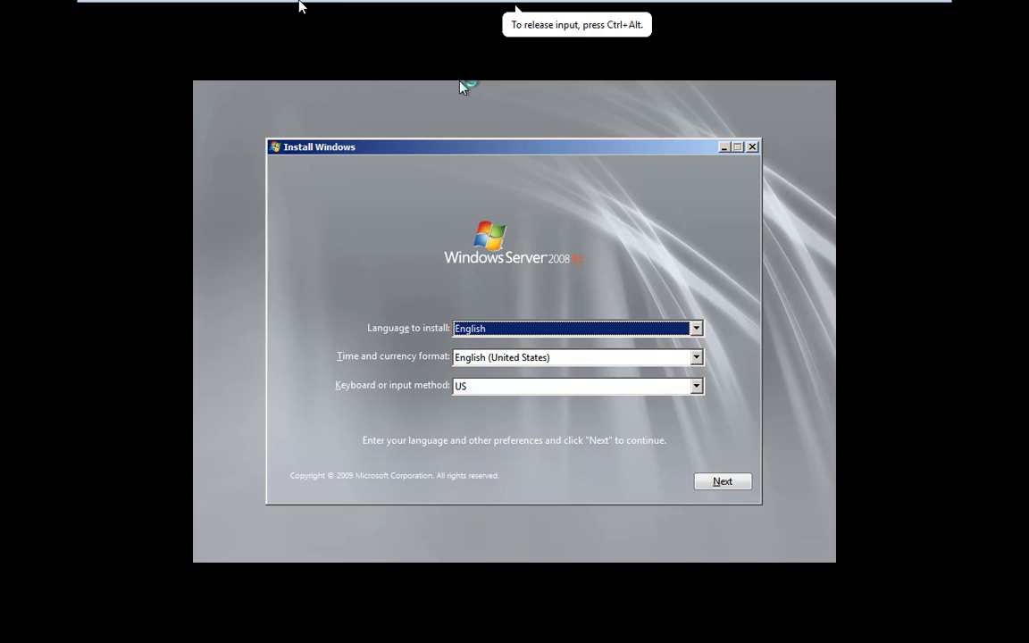
{"action": "mouse_move", "coordinate": [298, 7]}
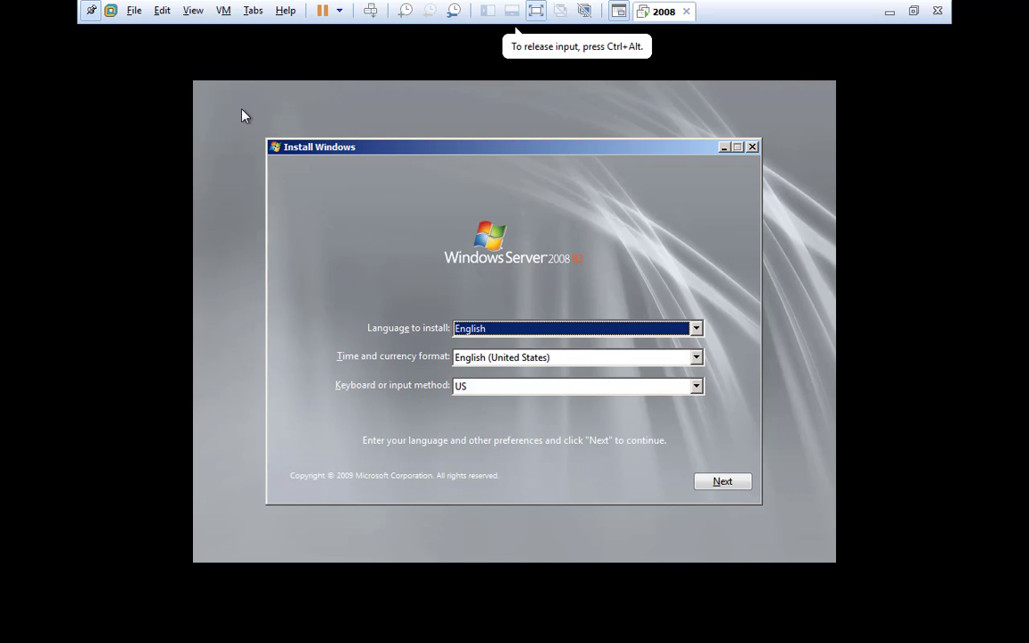
{"action": "left_click", "coordinate": [92, 11]}
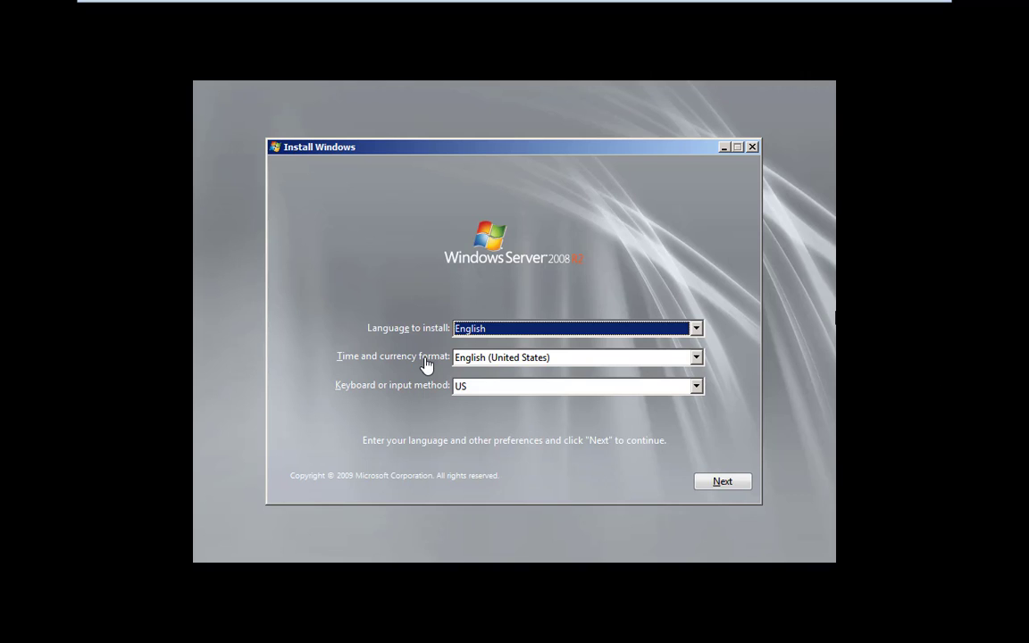
Keep English, English (United States) and US as the setup preferences and start the Windows Server 2008 R2 installation
{"action": "left_click", "coordinate": [509, 337]}
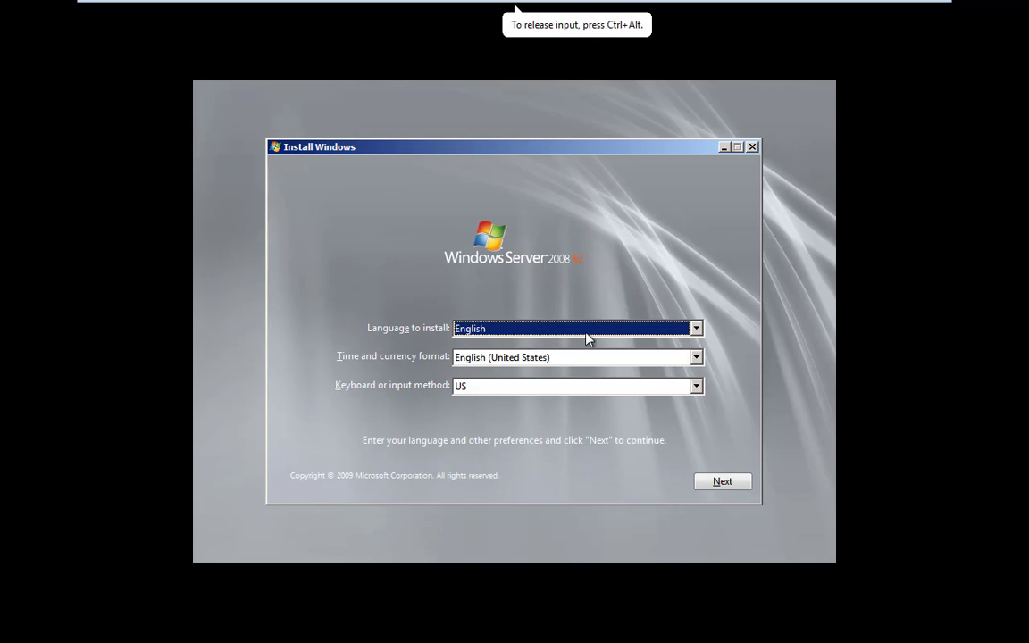
{"action": "left_click", "coordinate": [697, 329]}
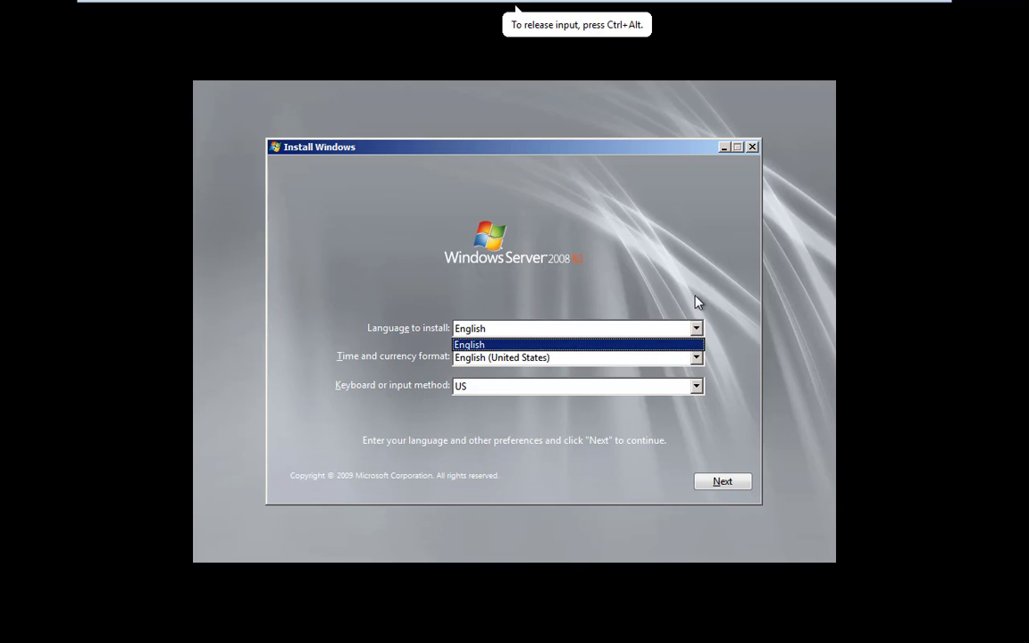
{"action": "left_click", "coordinate": [692, 322]}
{"action": "left_click", "coordinate": [719, 482]}
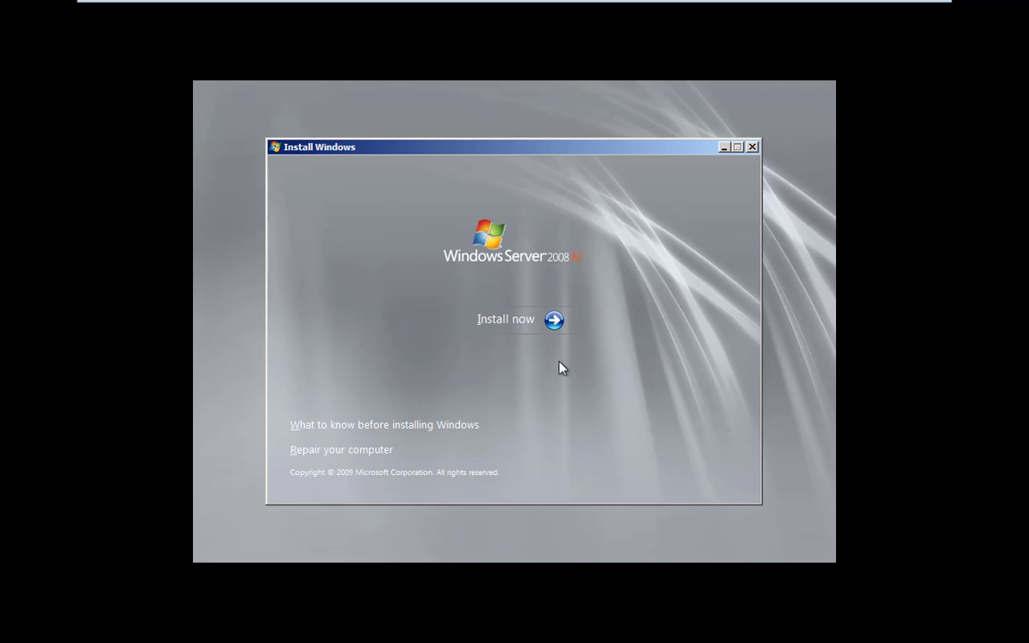
{"action": "left_click", "coordinate": [510, 319]}
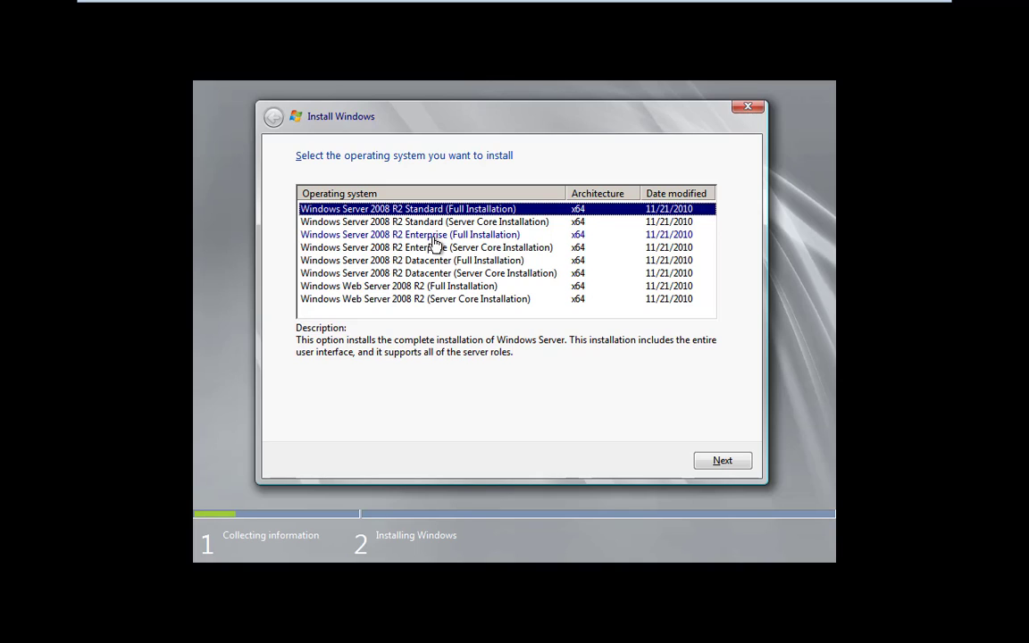
Choose Windows Server 2008 R2 Enterprise (Full Installation) as the operating system and accept the license terms
{"action": "left_click", "coordinate": [435, 236]}
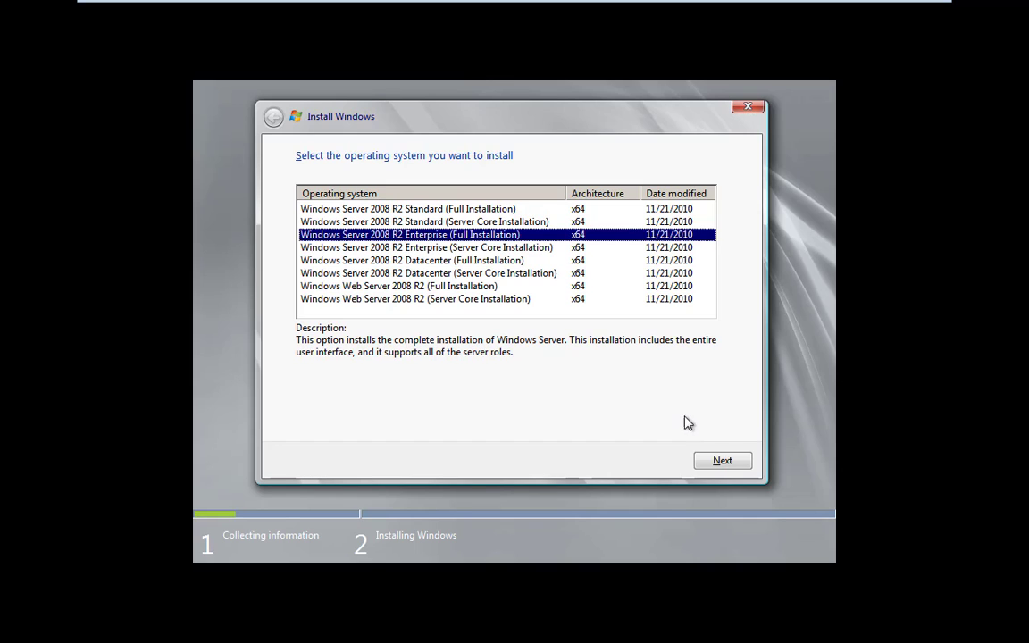
{"action": "left_click", "coordinate": [716, 459]}
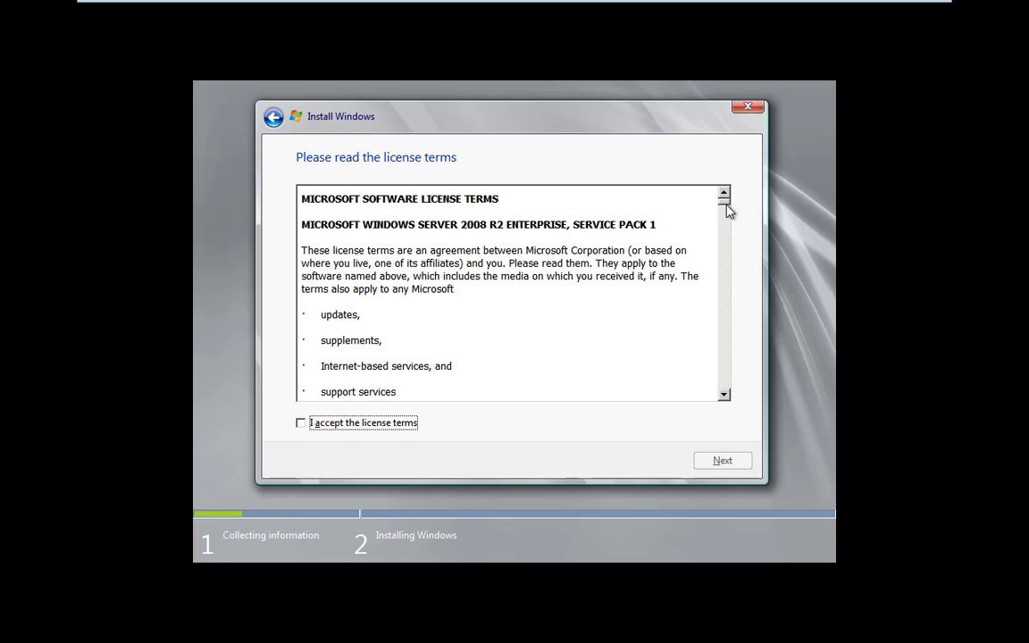
{"action": "left_click_drag", "start_coordinate": [725, 206], "coordinate": [709, 389]}
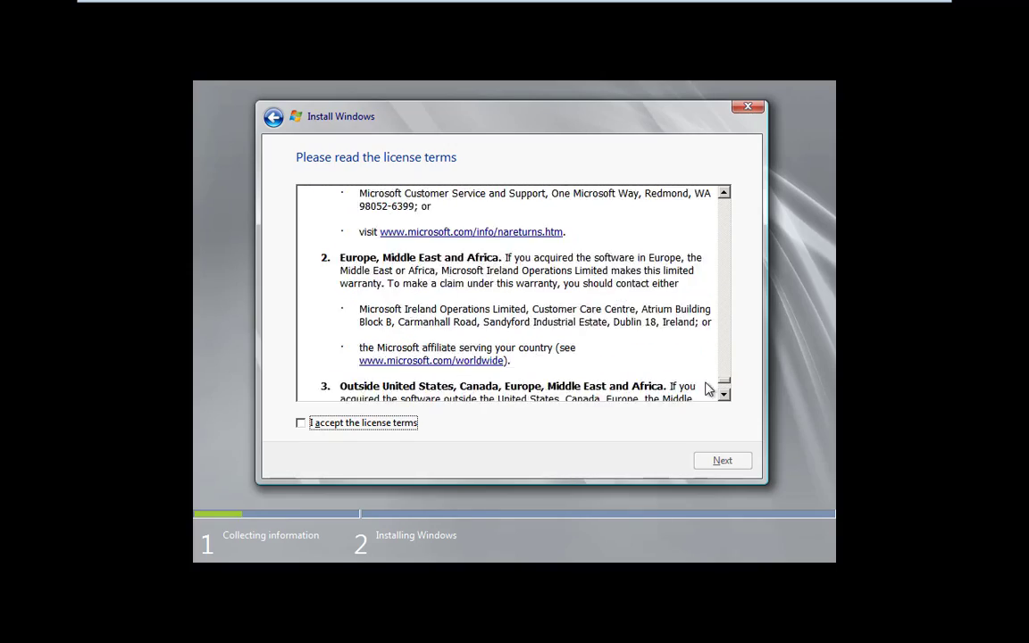
{"action": "left_click", "coordinate": [302, 426]}
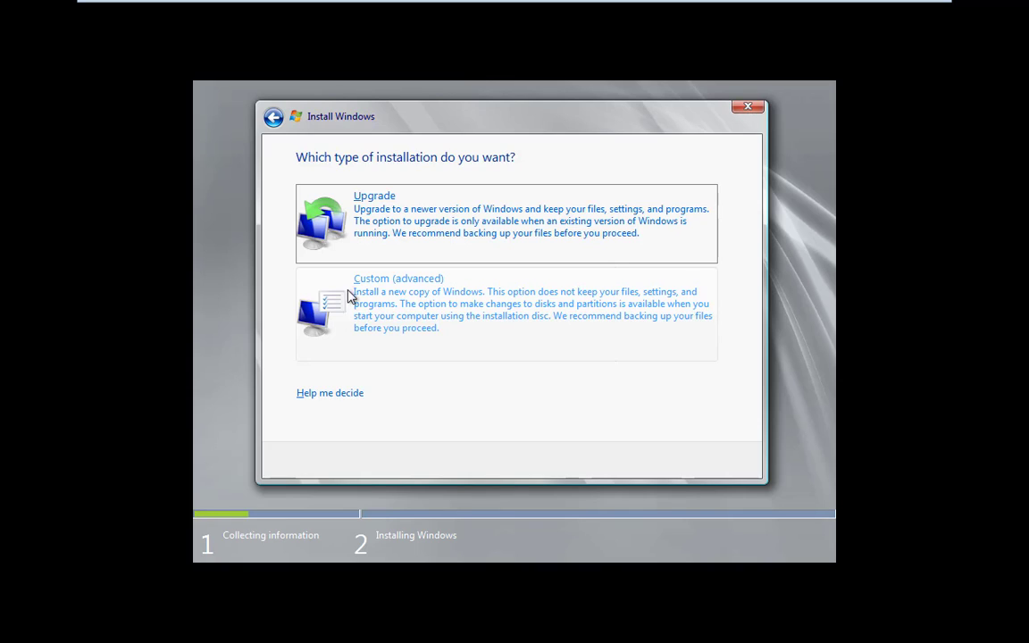
Start a Custom (advanced) installation on Disk 0 Unallocated Space and exit the virtual machine's full screen mode
{"action": "left_click", "coordinate": [511, 310]}
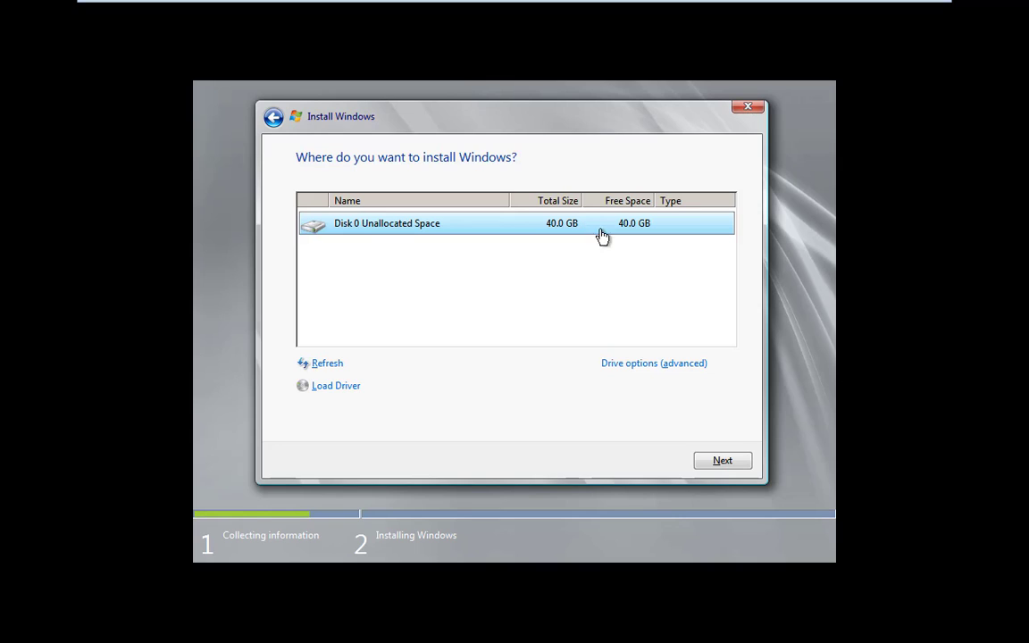
{"action": "left_click", "coordinate": [709, 463]}
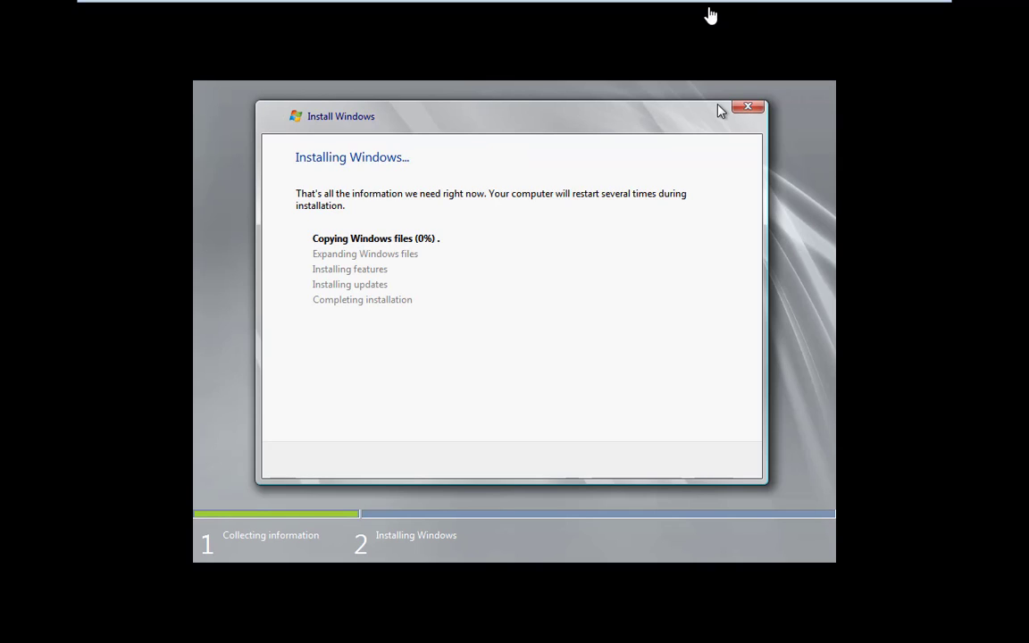
{"action": "mouse_move", "coordinate": [730, 5]}
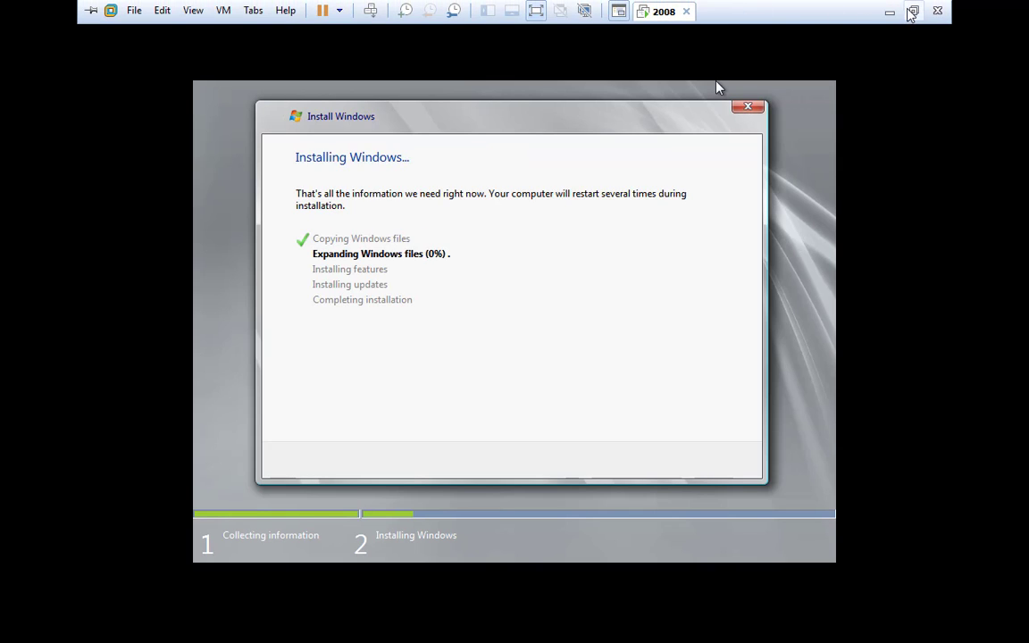
{"action": "left_click", "coordinate": [911, 10]}
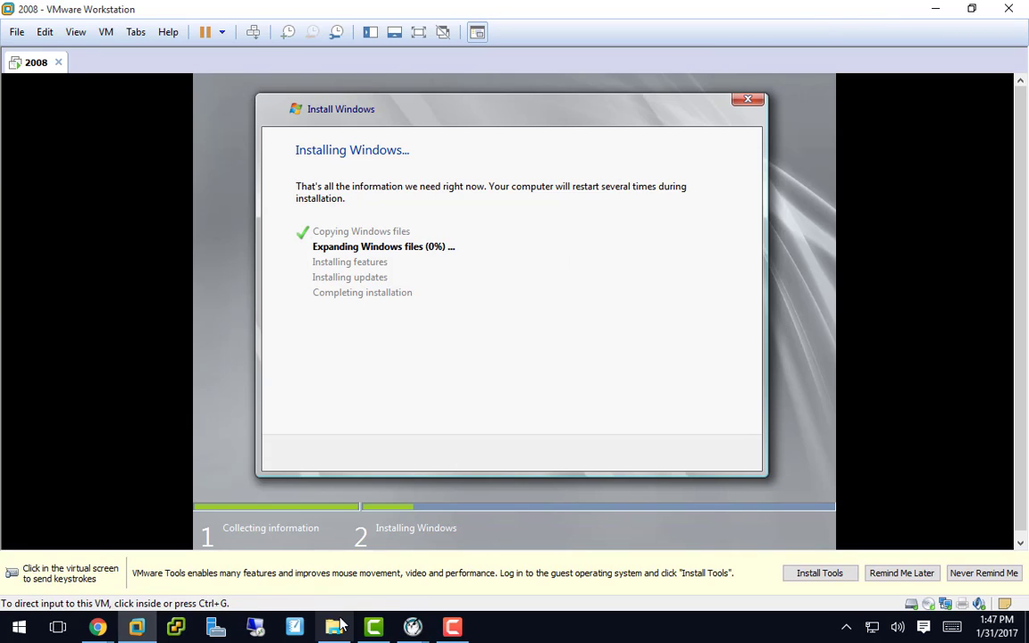
Return to the virtual machine, set and confirm a new Administrator password at first logon, and acknowledge the password change
{"action": "key", "text": "alt+Tab"}
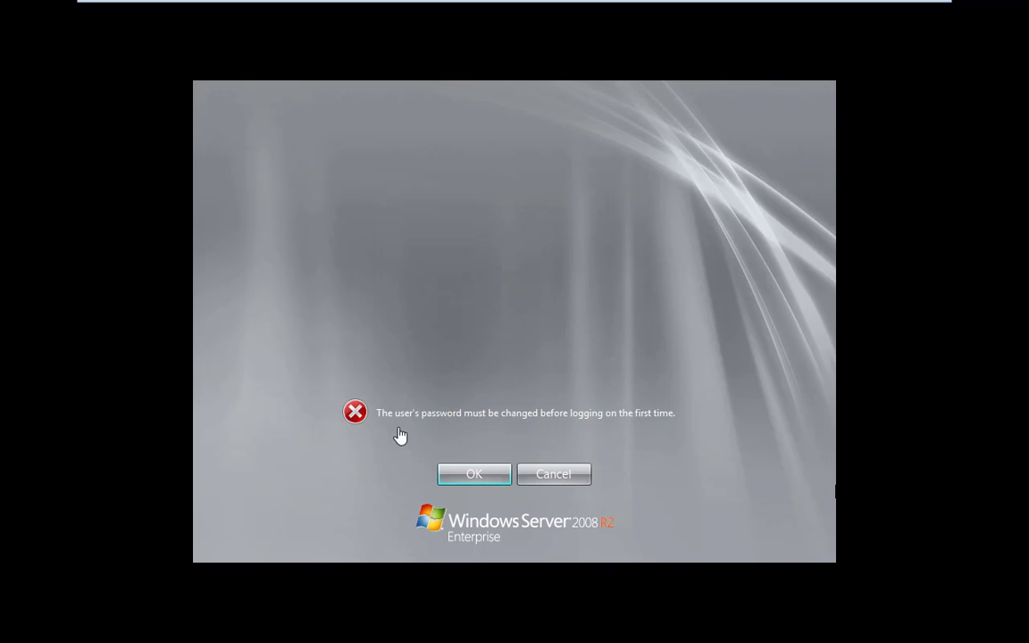
{"action": "left_click", "coordinate": [476, 480]}
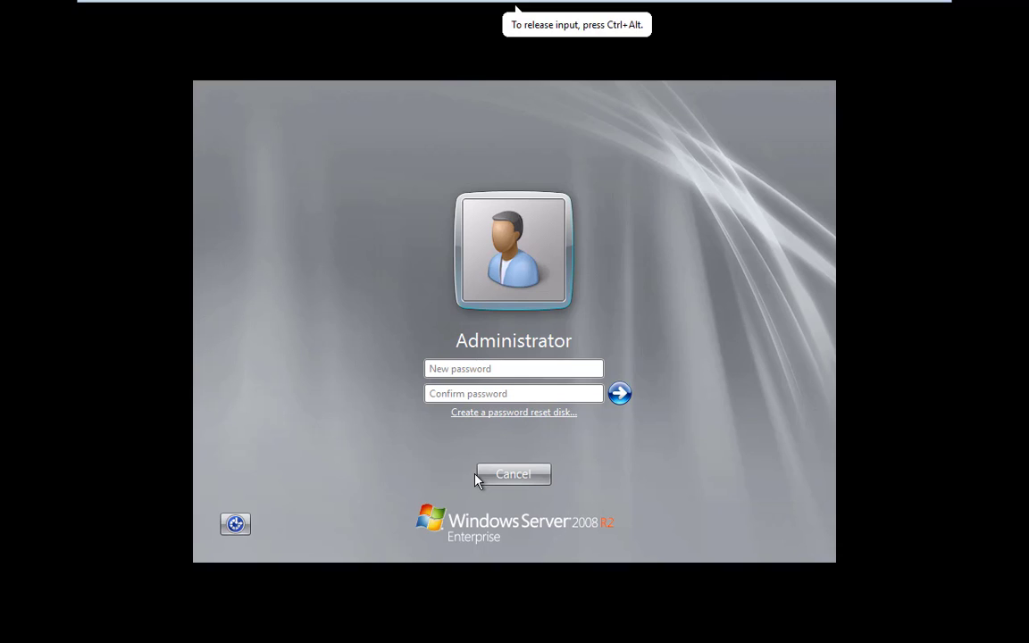
{"action": "type", "text": "•••••••"}
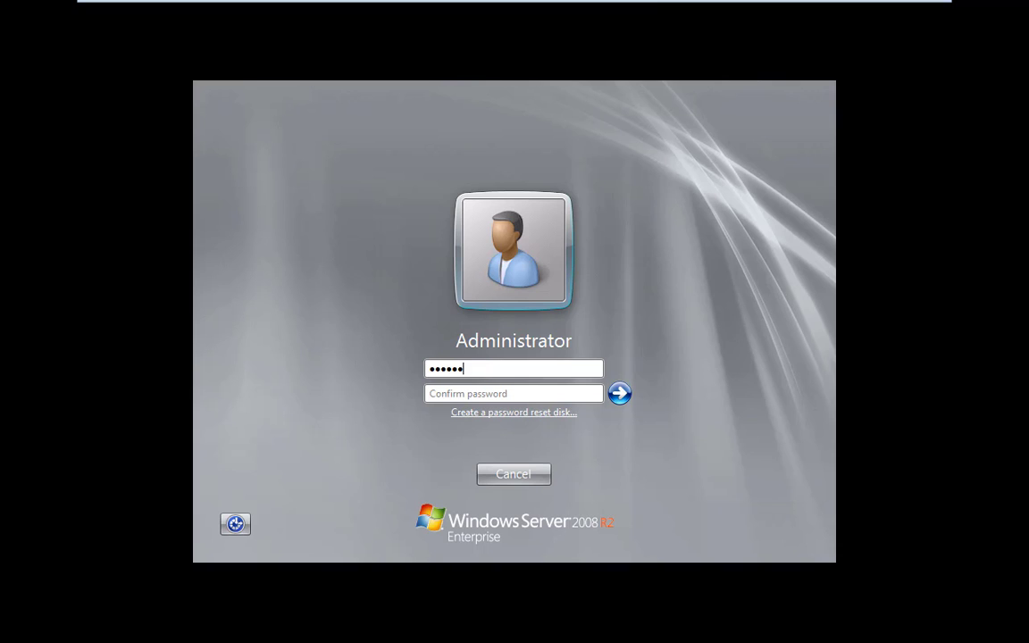
{"action": "type", "text": "•"}
{"action": "key", "text": "Tab"}
{"action": "type", "text": "••••••••"}
{"action": "key", "text": "Return"}
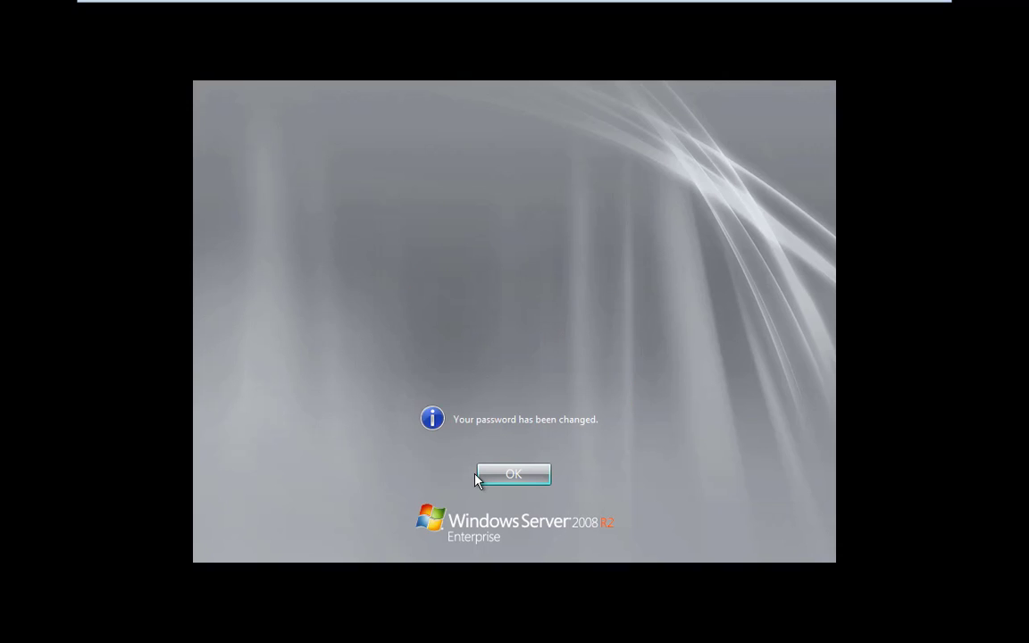
{"action": "left_click", "coordinate": [523, 479]}
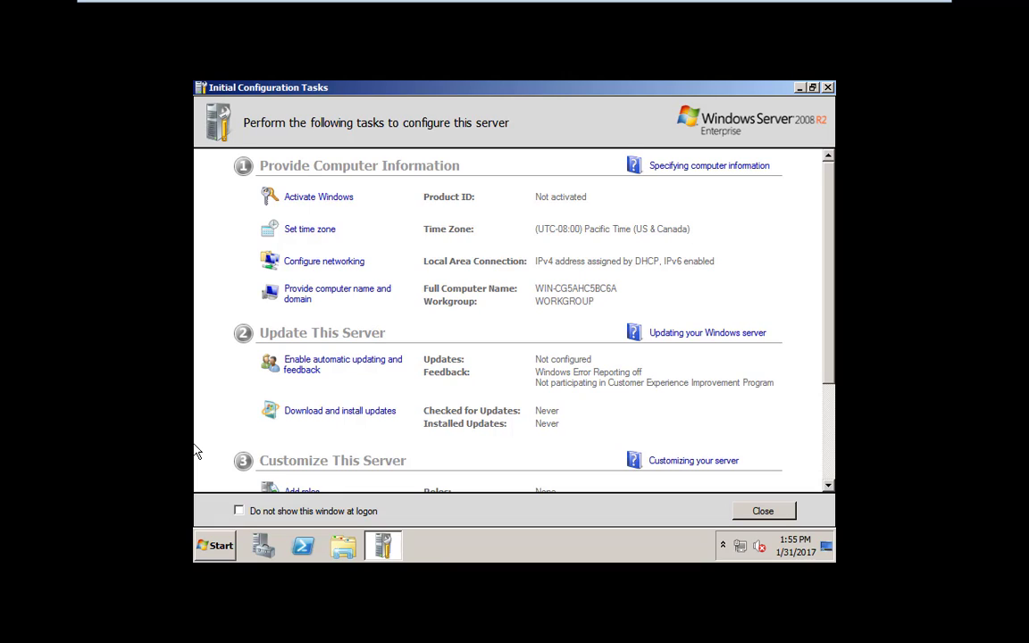
Set the virtual machine's CD/DVD (SATA) device to use the physical drive with Auto detect instead of the ISO image
{"action": "left_click", "coordinate": [611, 192]}
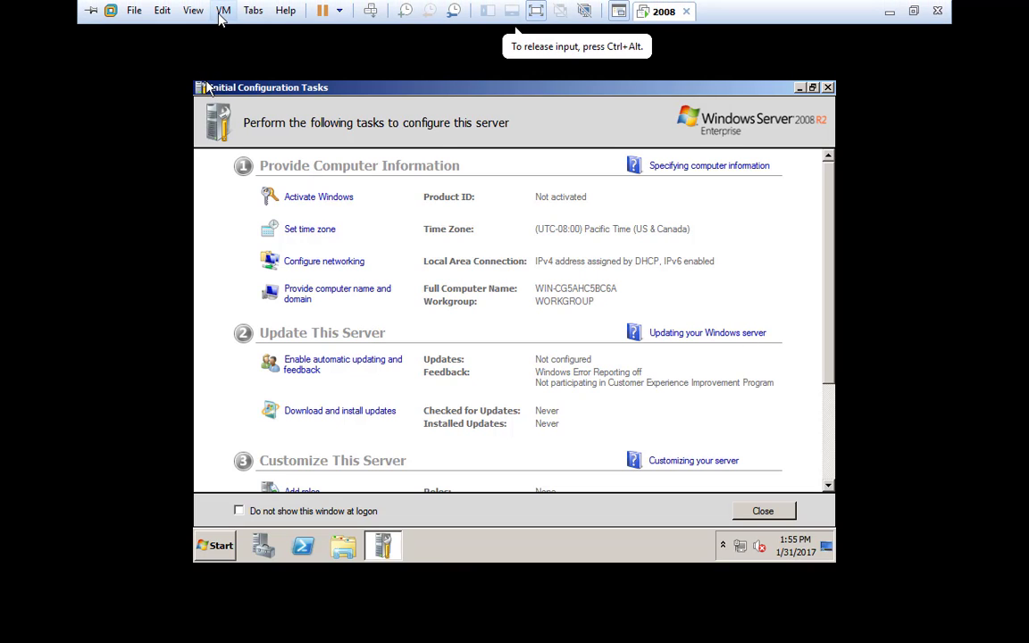
{"action": "left_click", "coordinate": [223, 10]}
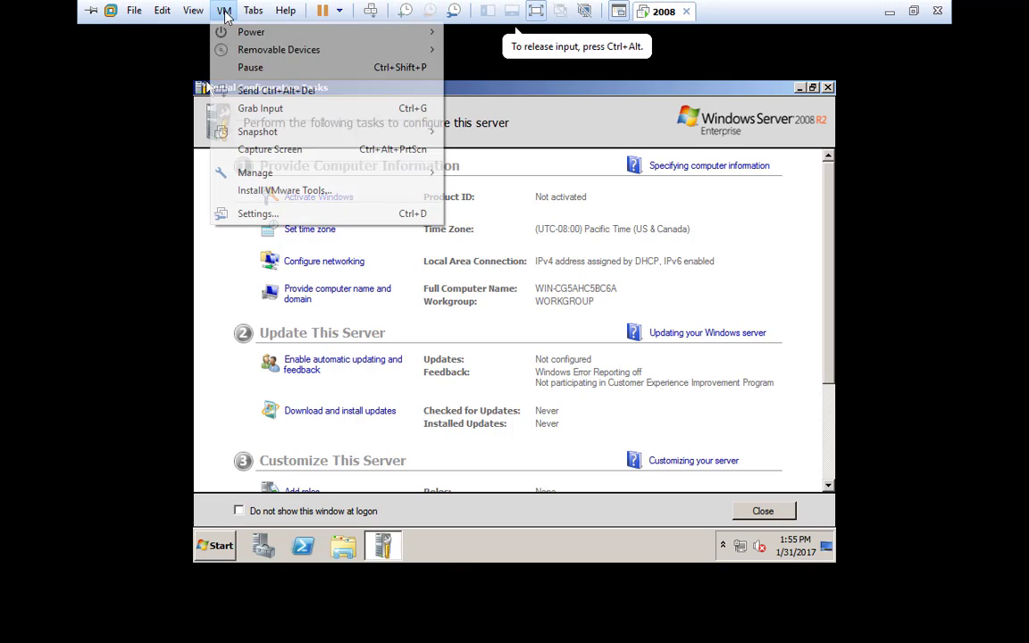
{"action": "left_click", "coordinate": [259, 217]}
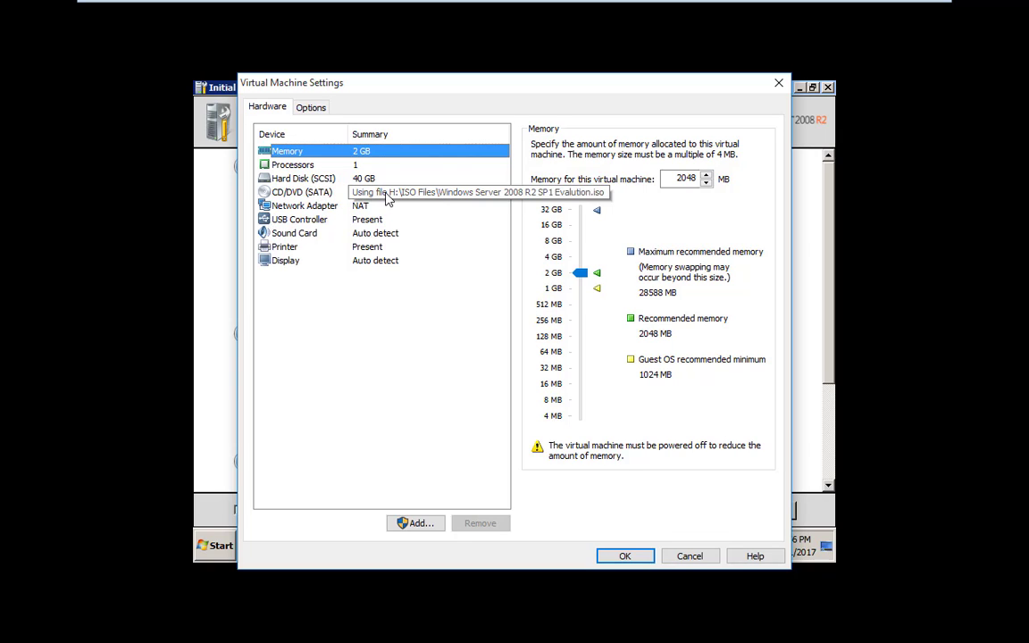
{"action": "left_click", "coordinate": [317, 203]}
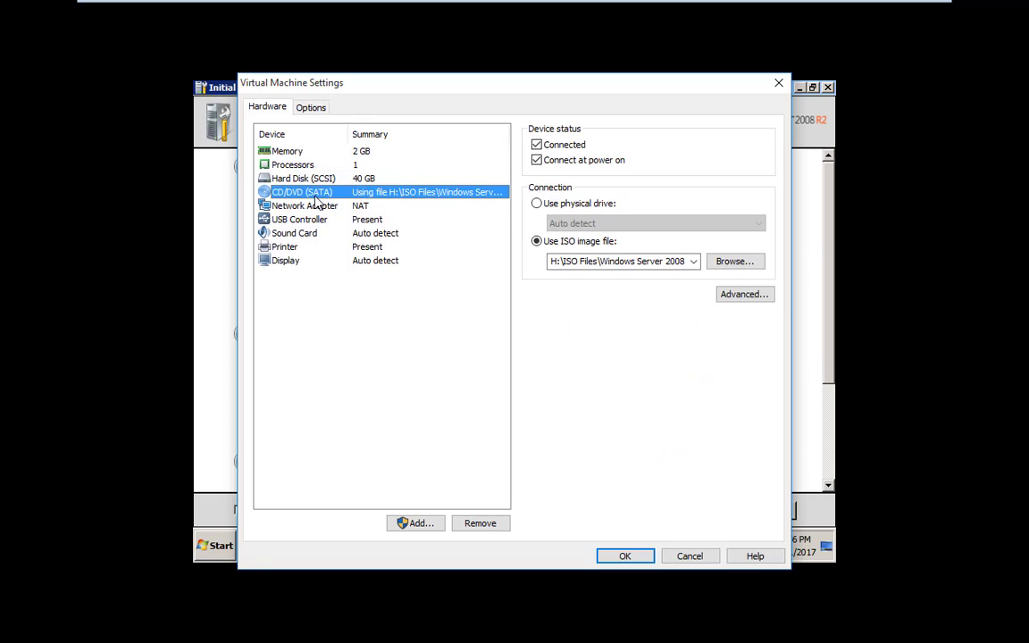
{"action": "left_click", "coordinate": [537, 207]}
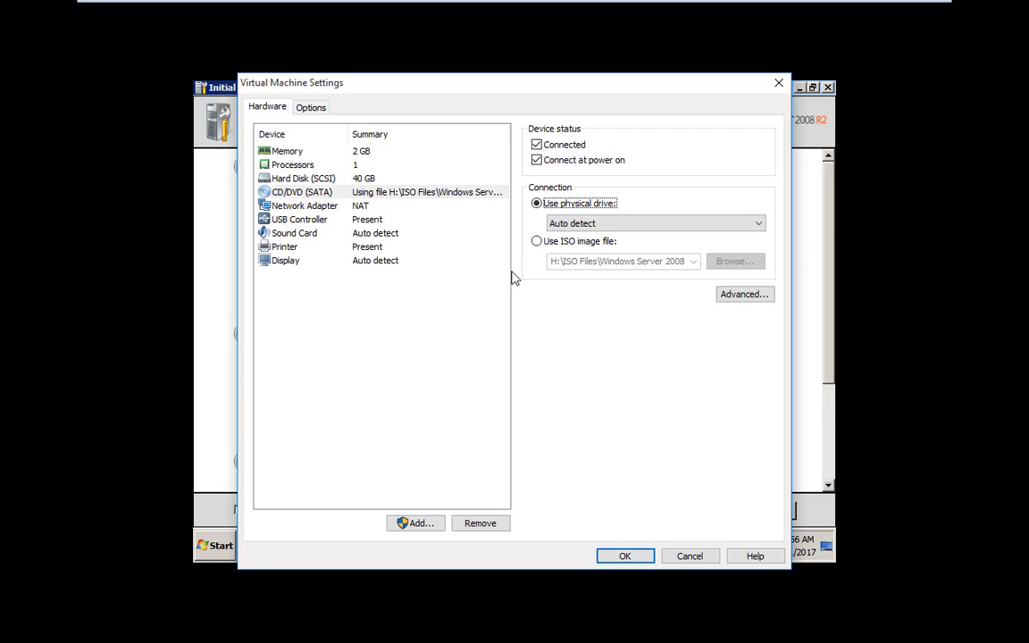
{"action": "left_click", "coordinate": [640, 554]}
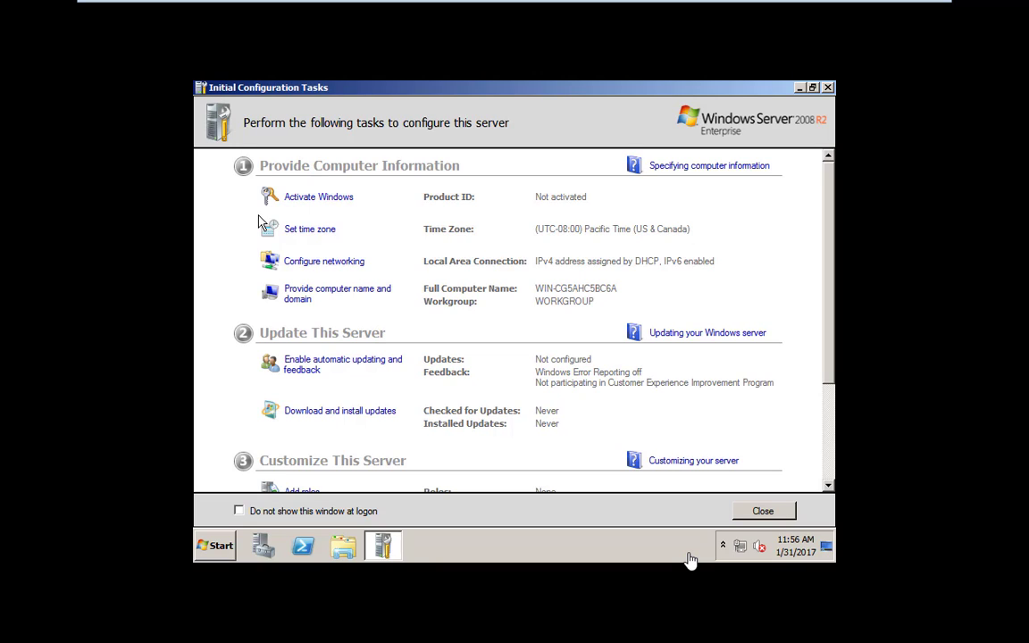
Minimize the Initial Configuration Tasks and DVD drive windows, and connect the VMware Tools installer CD to the virtual machine
{"action": "left_click", "coordinate": [800, 90]}
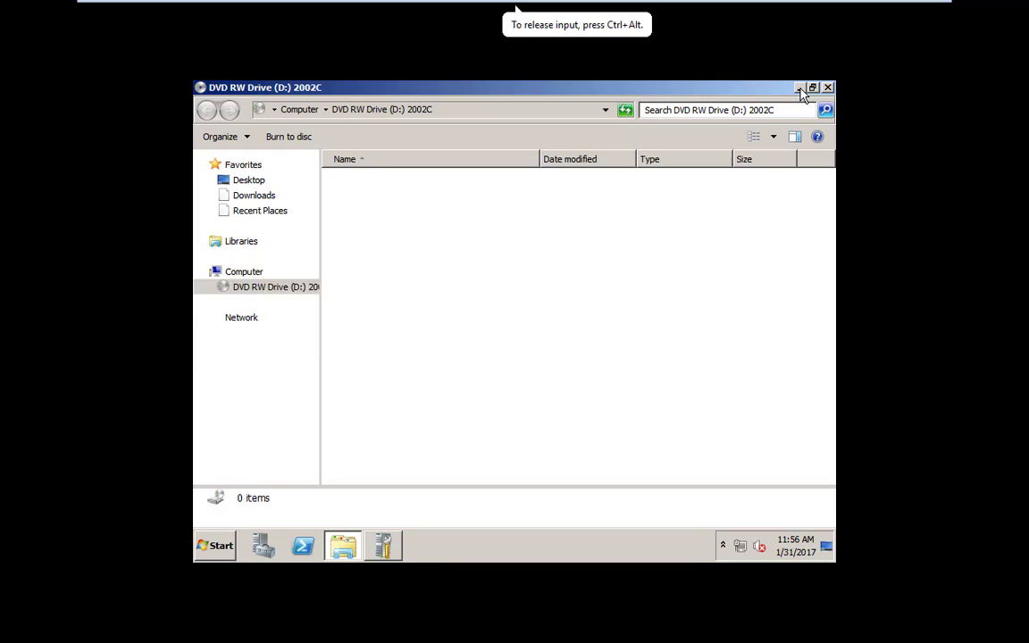
{"action": "left_click", "coordinate": [801, 87]}
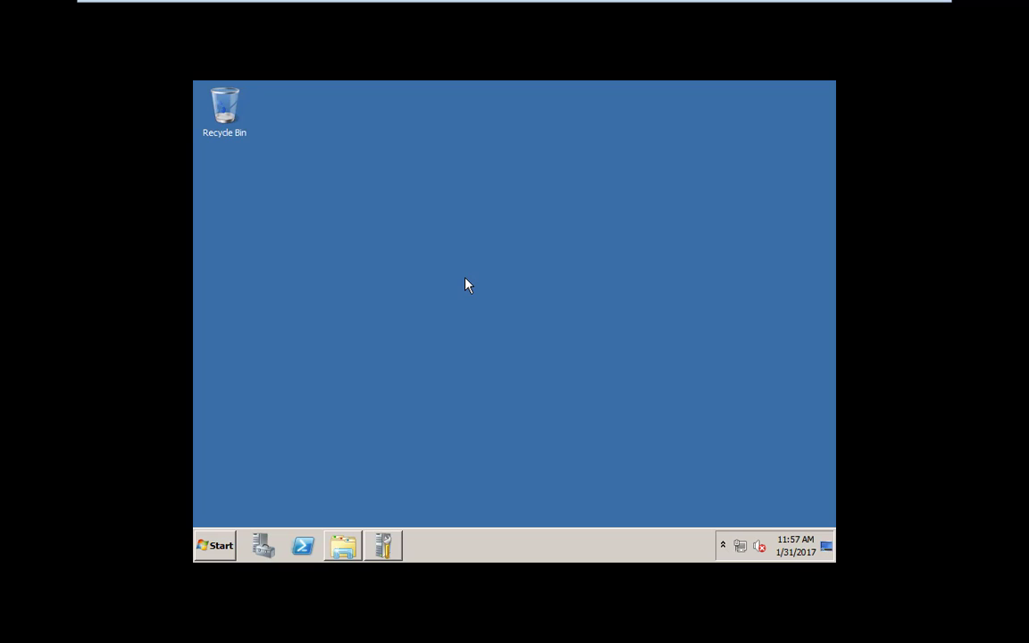
{"action": "mouse_move", "coordinate": [164, 5]}
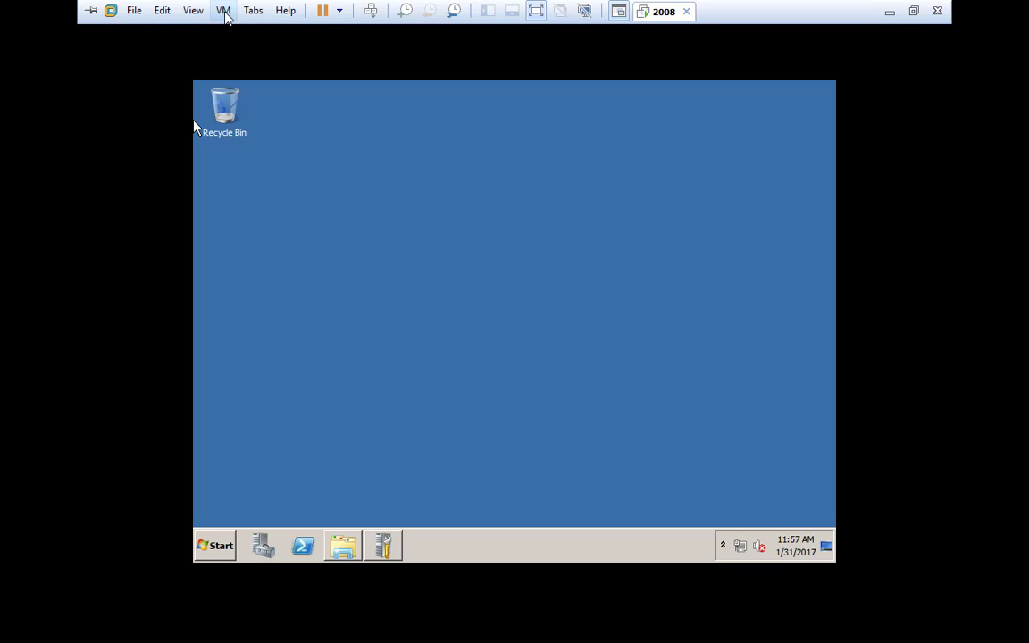
{"action": "left_click", "coordinate": [224, 11]}
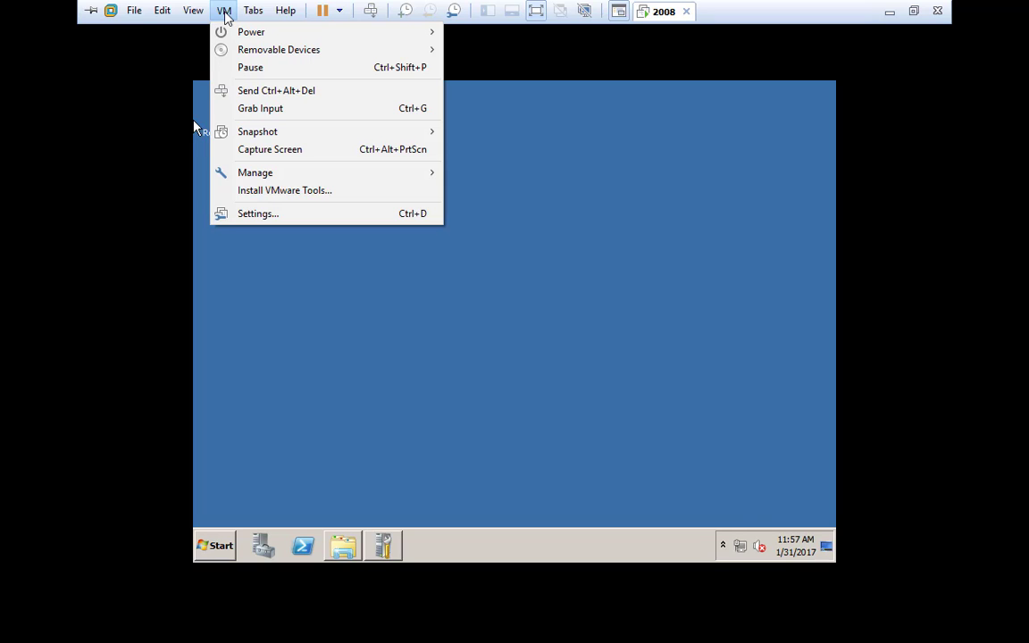
{"action": "left_click", "coordinate": [323, 341]}
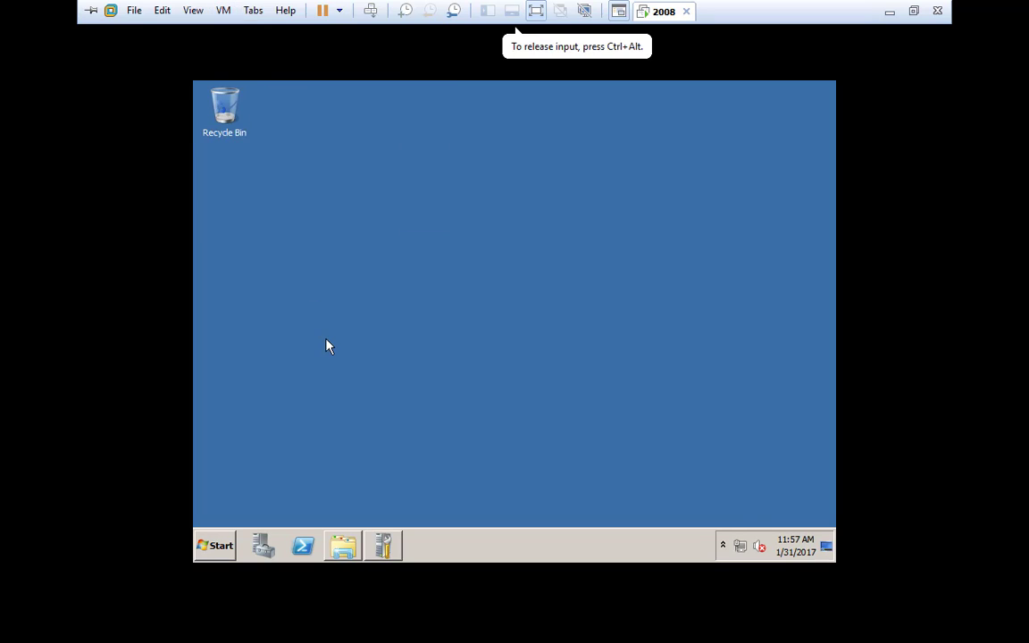
{"action": "left_click", "coordinate": [226, 16]}
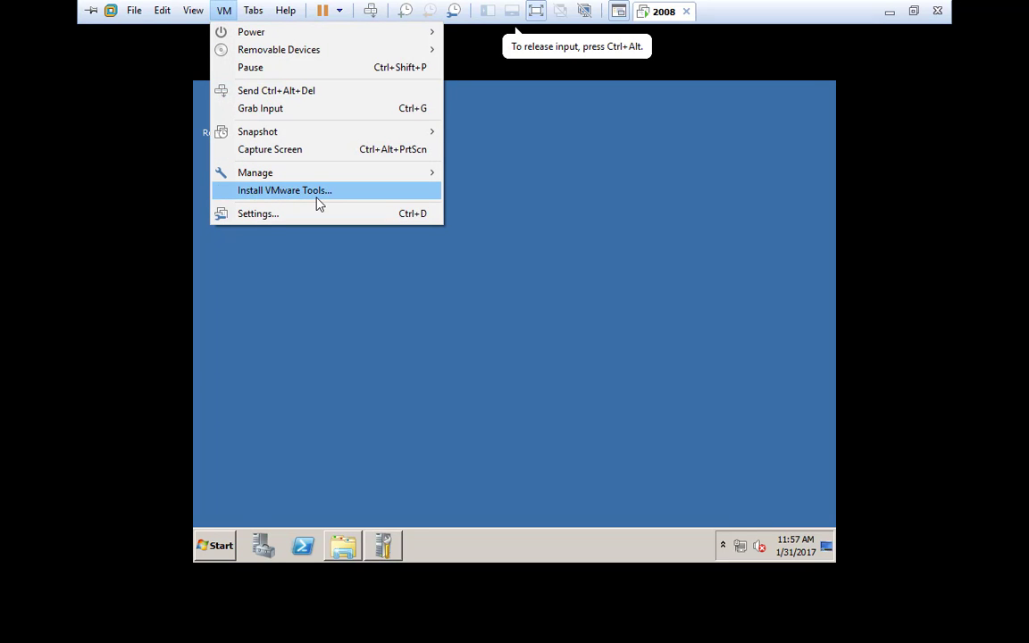
{"action": "left_click", "coordinate": [248, 191]}
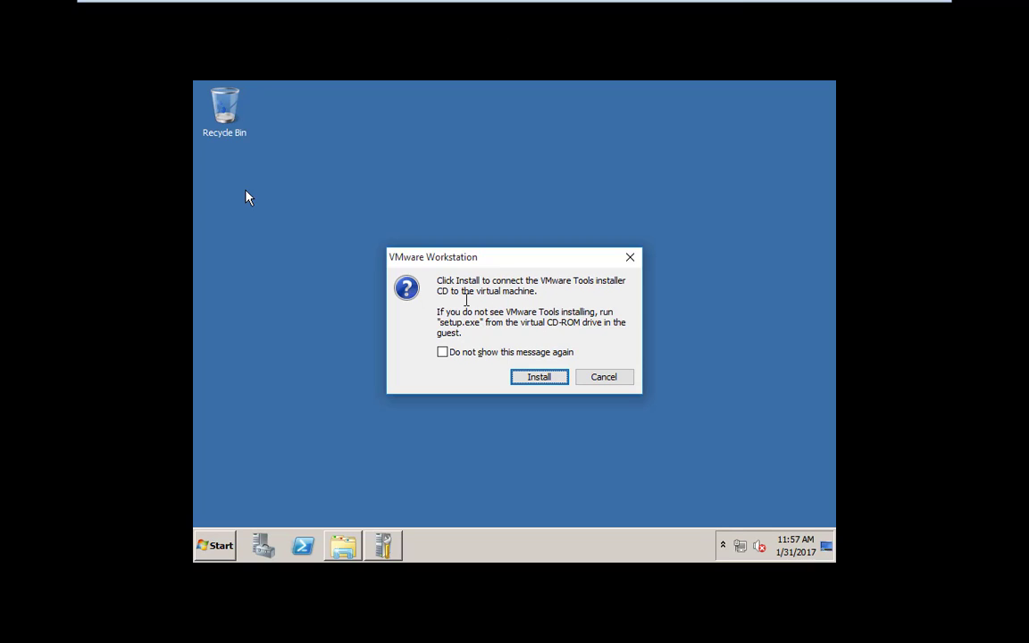
{"action": "left_click", "coordinate": [537, 376]}
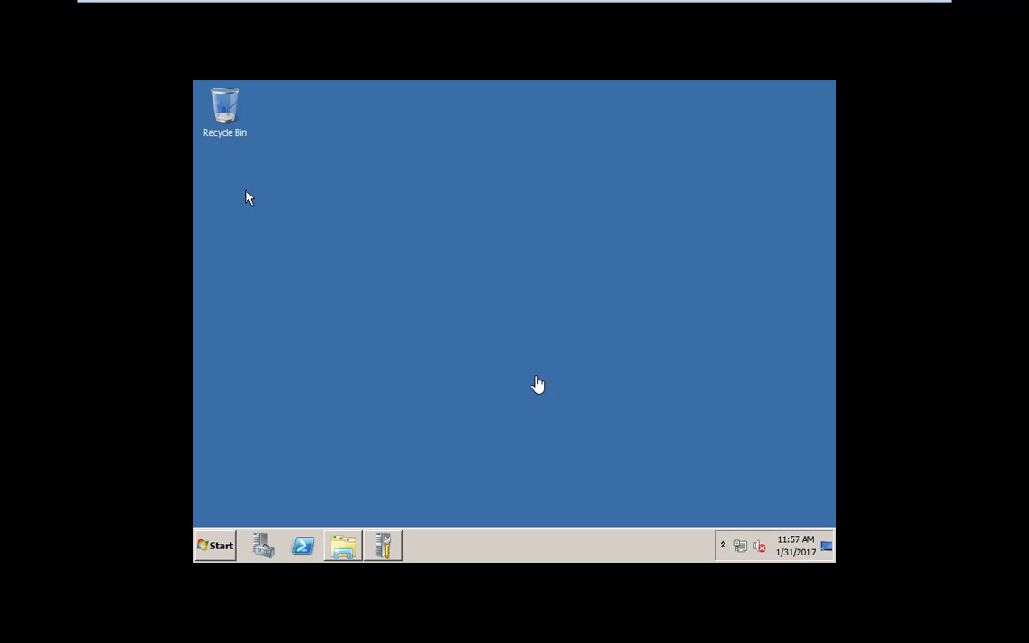
Run setup64.exe from the VMware Tools disc and bring the VMware Tools Setup wizard into view on the desktop
{"action": "left_click", "coordinate": [498, 298]}
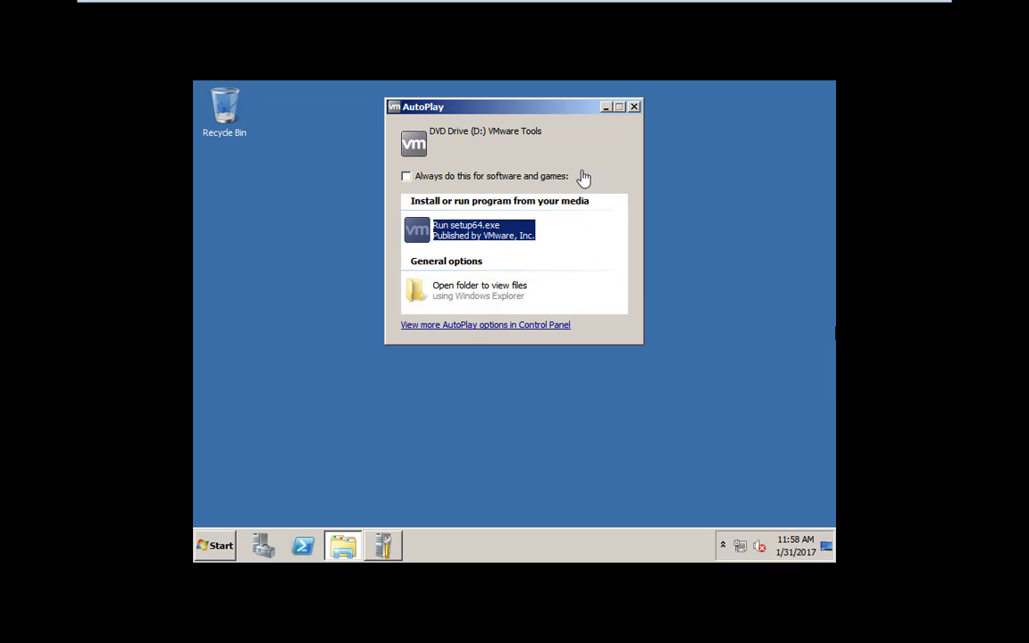
{"action": "left_click", "coordinate": [485, 114]}
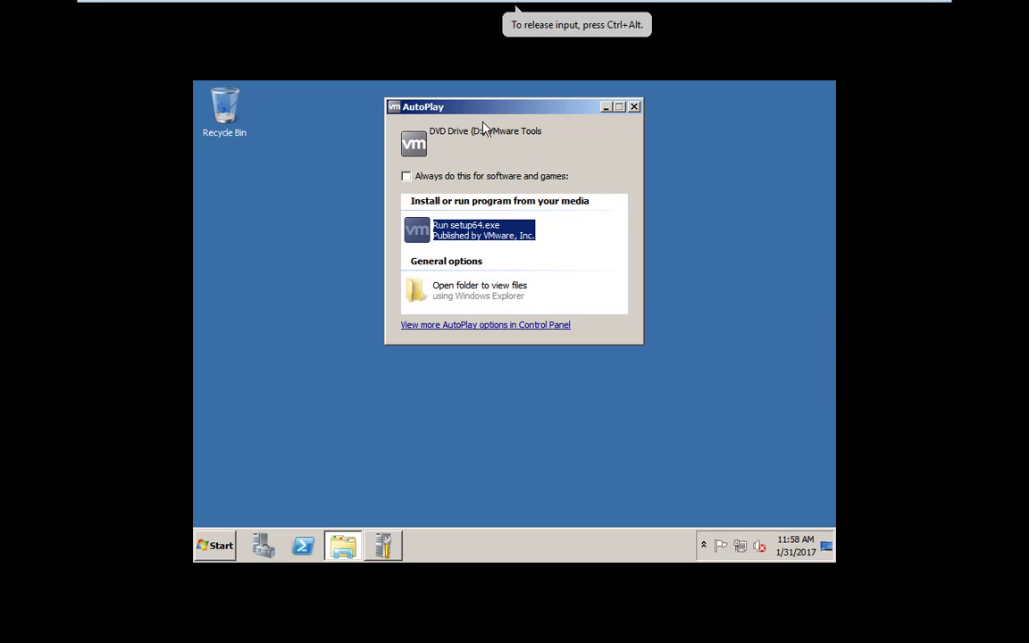
{"action": "left_click_drag", "start_coordinate": [484, 117], "coordinate": [480, 137]}
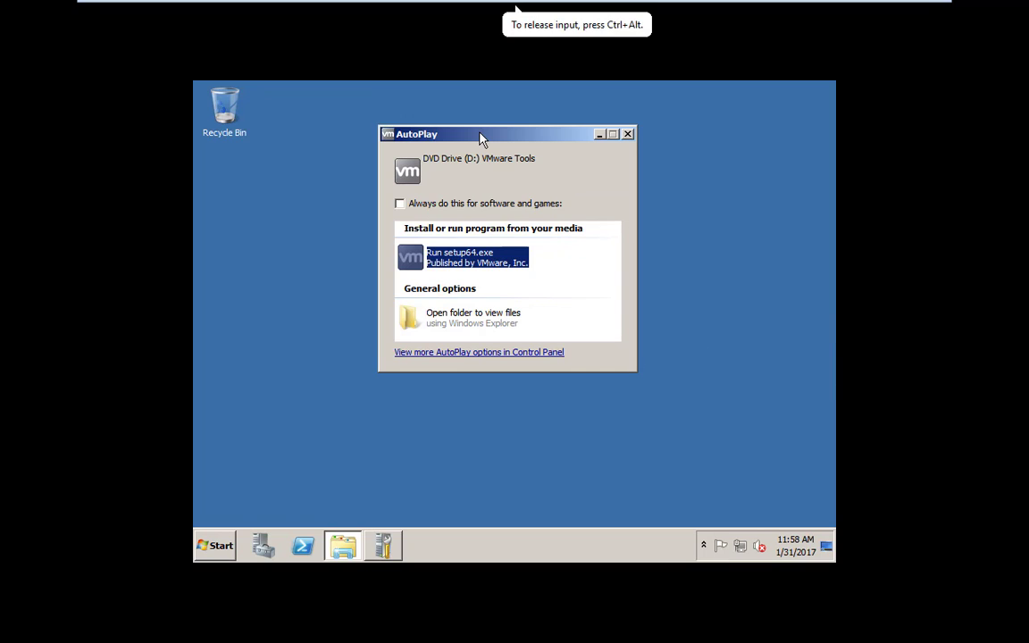
{"action": "left_click", "coordinate": [461, 259]}
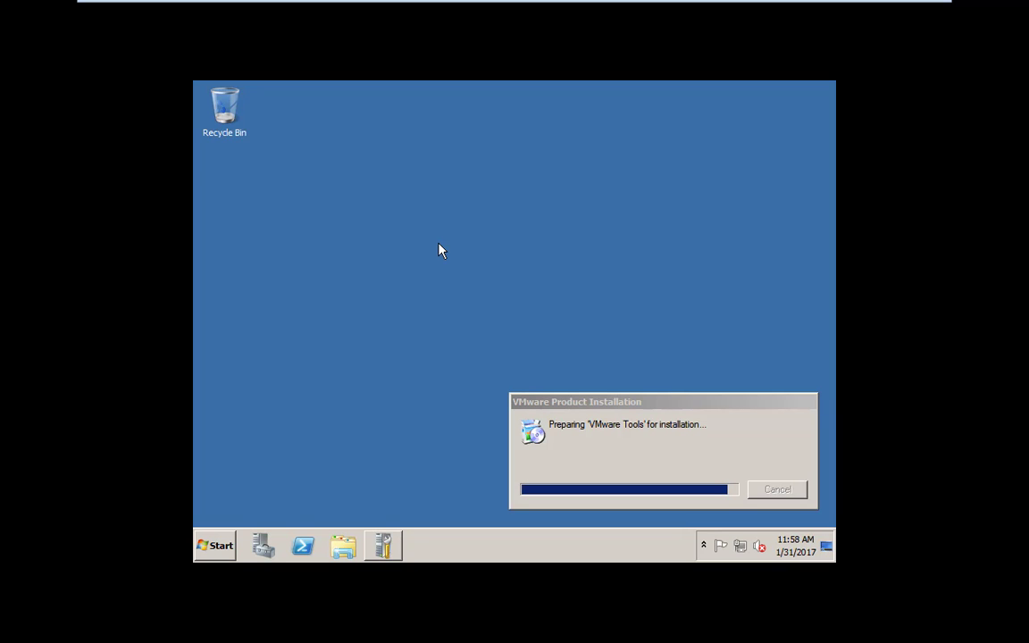
{"action": "left_click", "coordinate": [382, 545]}
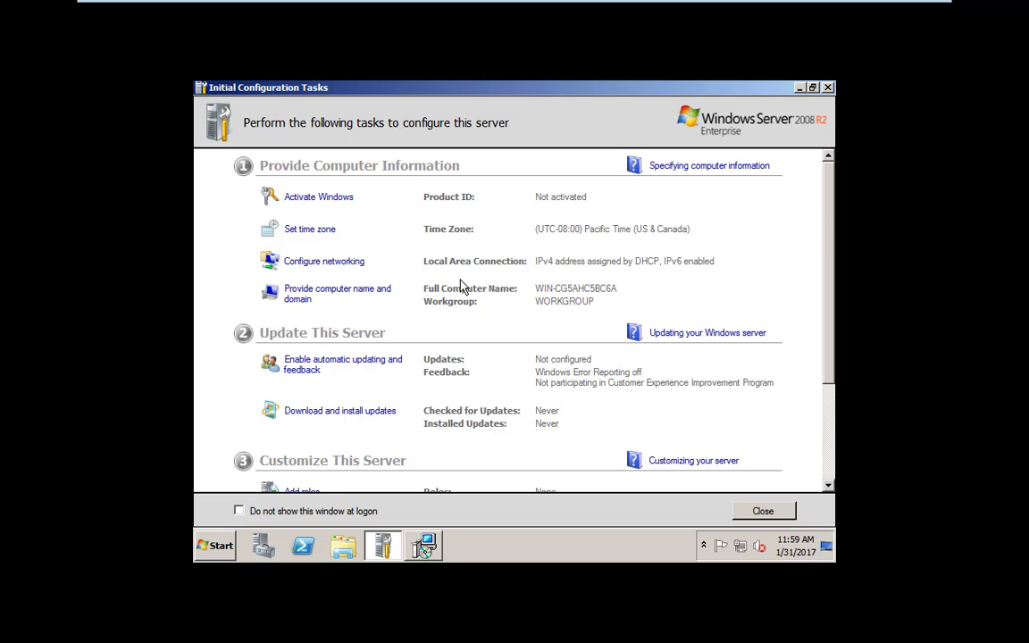
{"action": "left_click", "coordinate": [600, 88]}
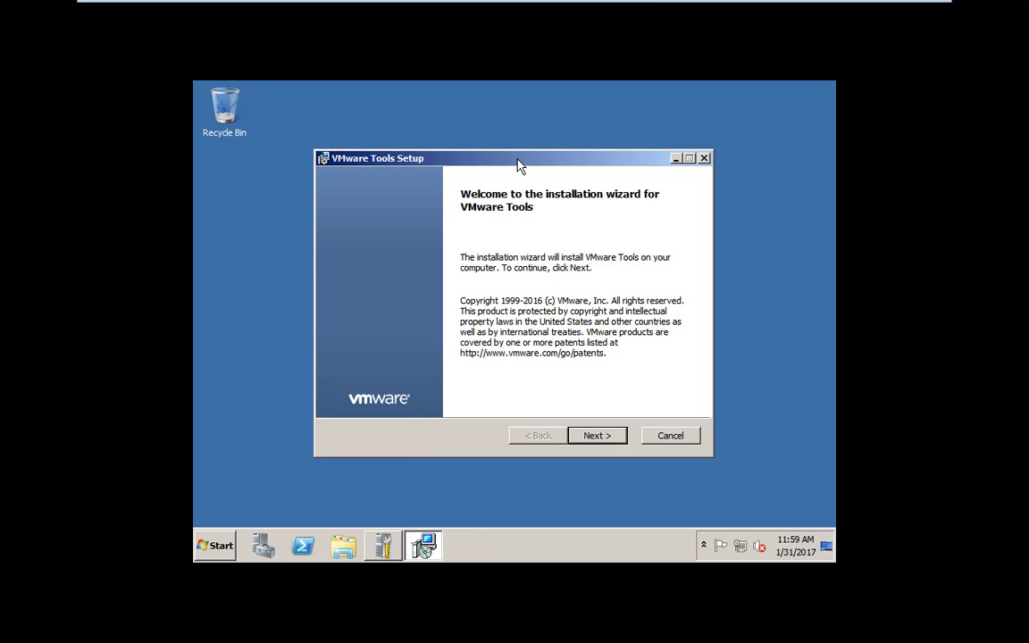
Install VMware Tools with the Typical setup type, finish the wizard and restart the server
{"action": "left_click", "coordinate": [599, 436]}
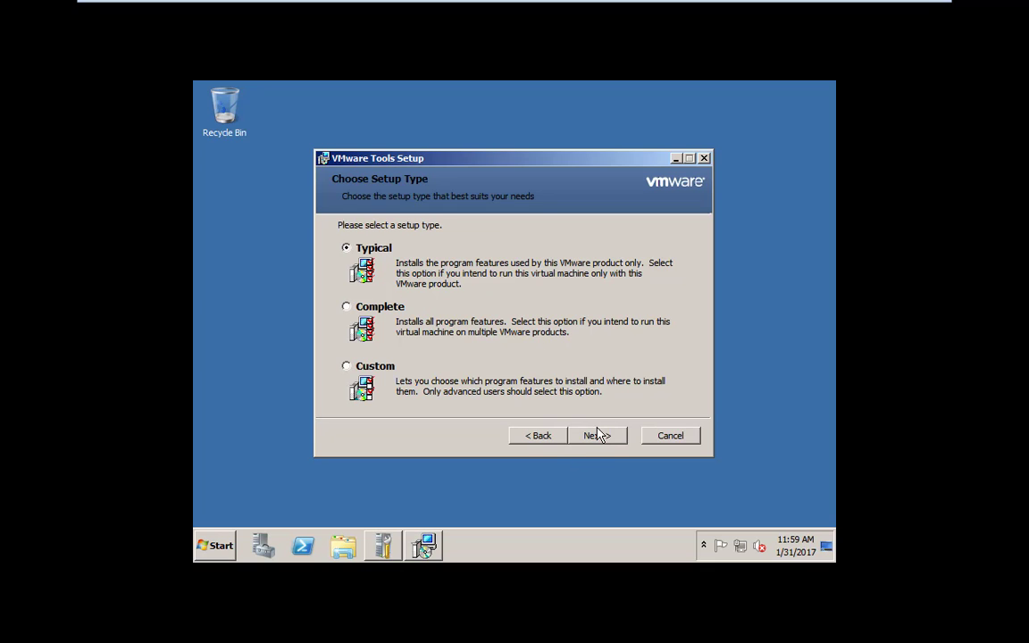
{"action": "left_click", "coordinate": [597, 436]}
{"action": "left_click", "coordinate": [597, 437]}
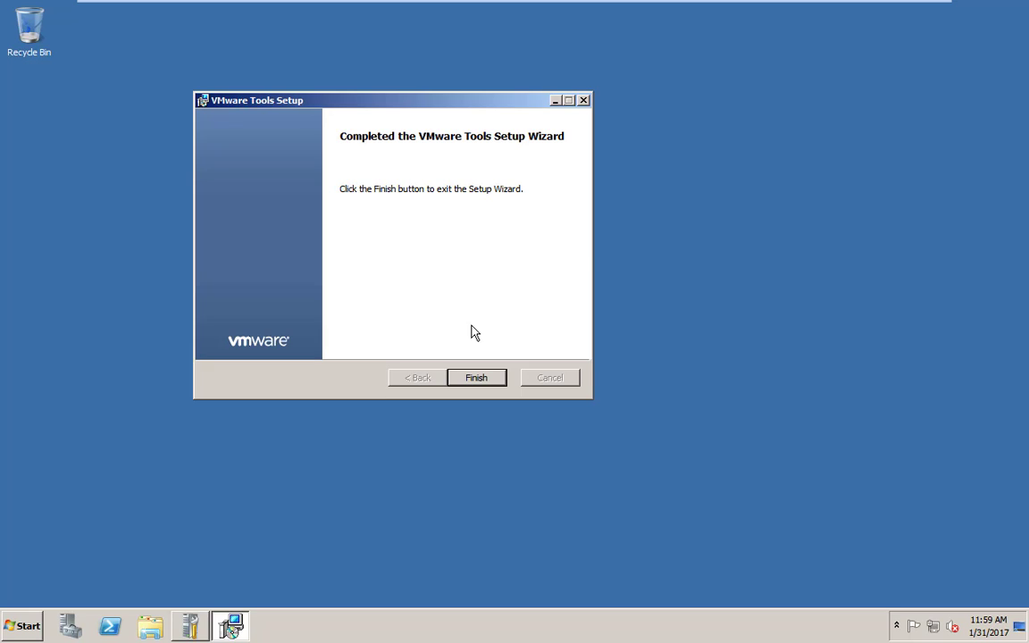
{"action": "left_click", "coordinate": [476, 379]}
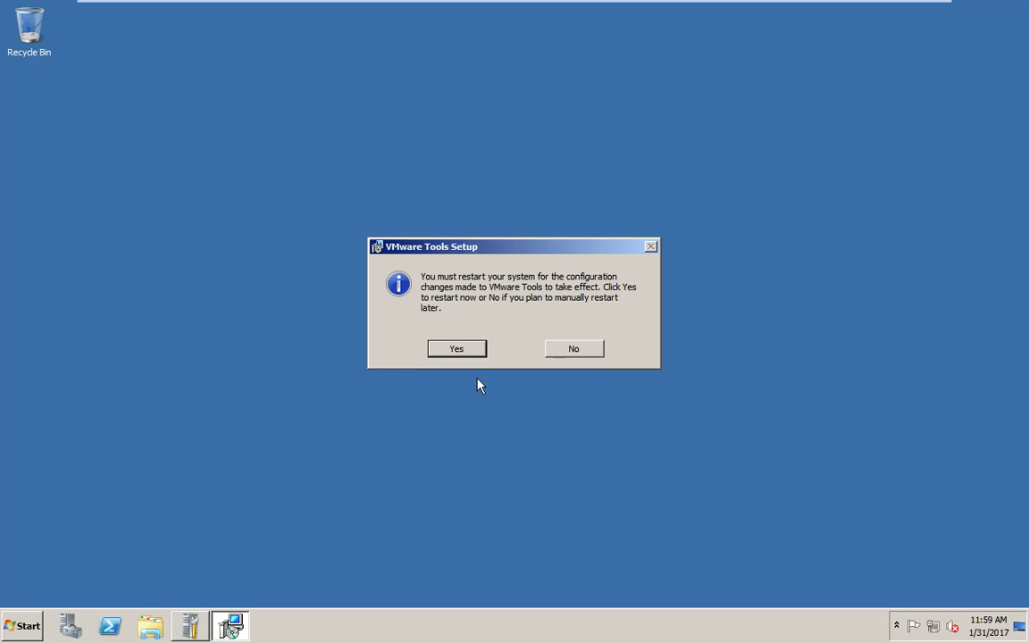
{"action": "left_click", "coordinate": [460, 349]}
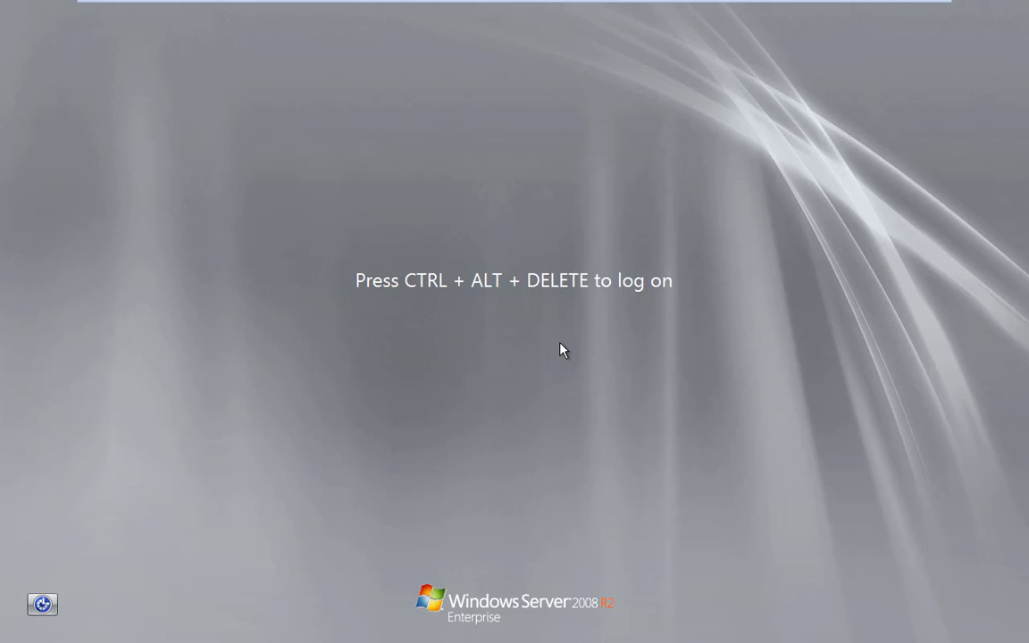
Log on to the restarted server as Administrator by entering the account password
{"action": "key", "text": "ctrl+alt+Delete"}
{"action": "key", "text": "ctrl+alt+Delete"}
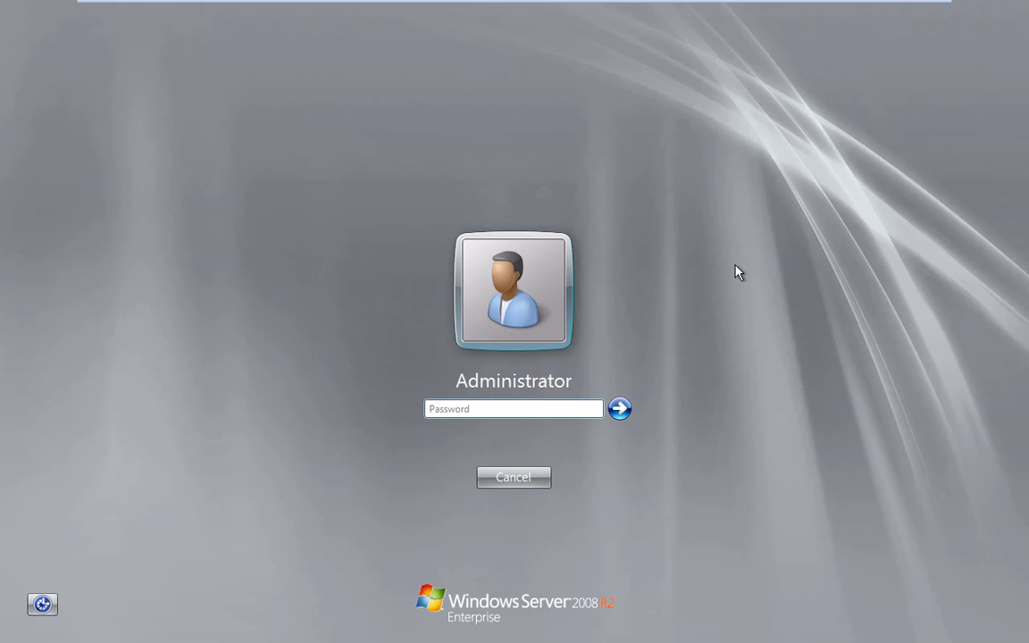
{"action": "type", "text": "••••••••"}
{"action": "key", "text": "Return"}
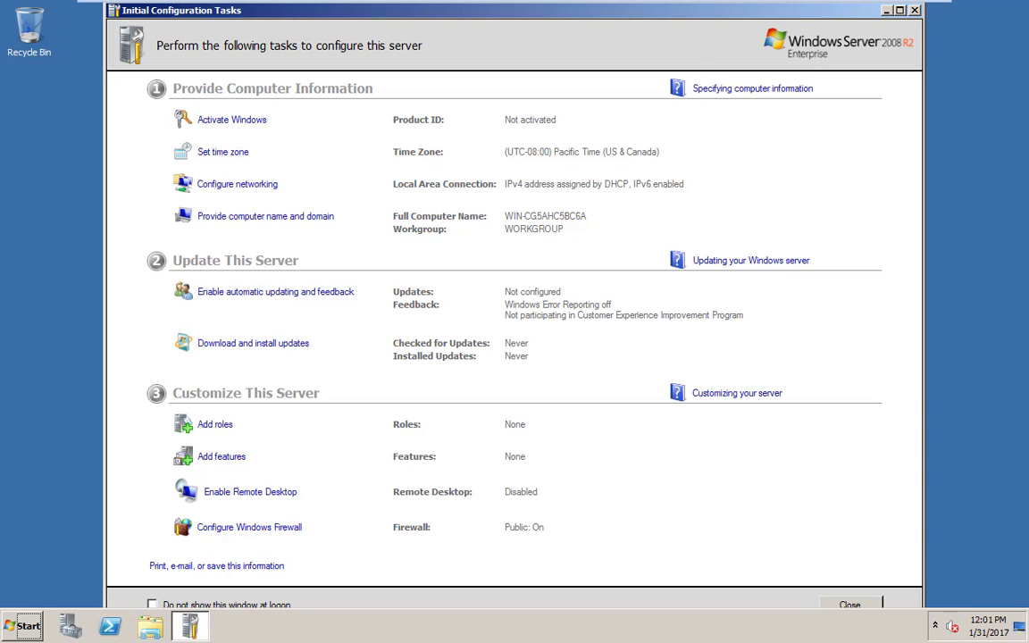
Set the server's time zone to (UTC-06:00) Central Time (US & Canada)
{"action": "mouse_move", "coordinate": [830, 636]}
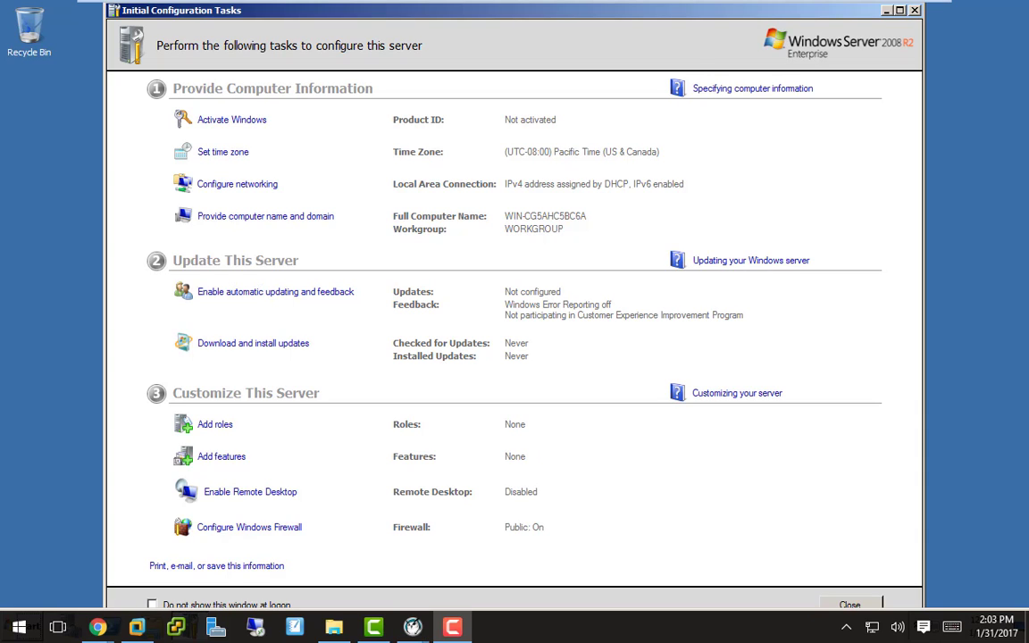
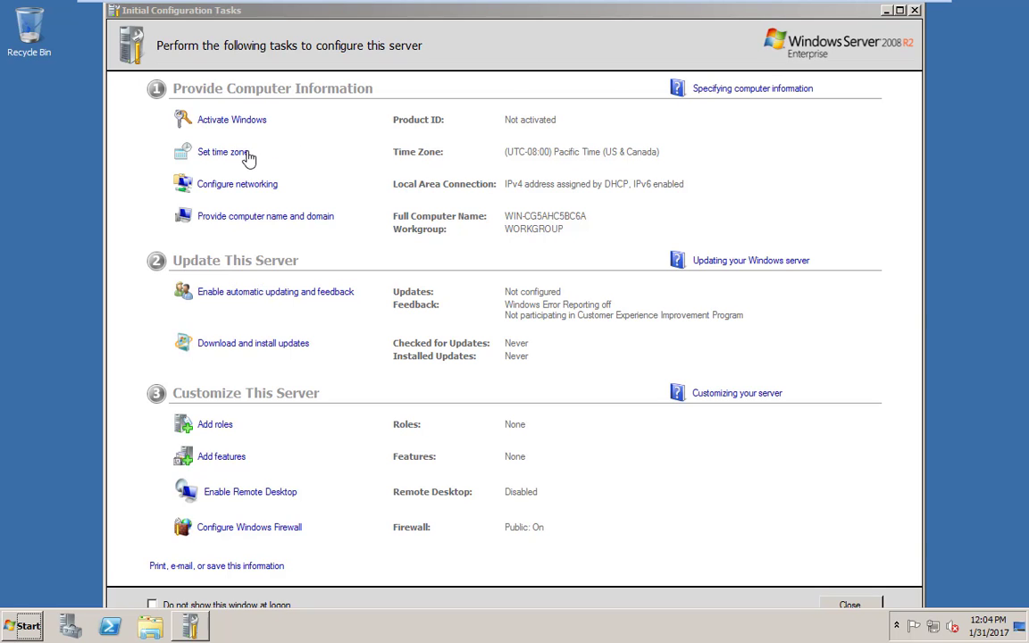
{"action": "left_click", "coordinate": [223, 150]}
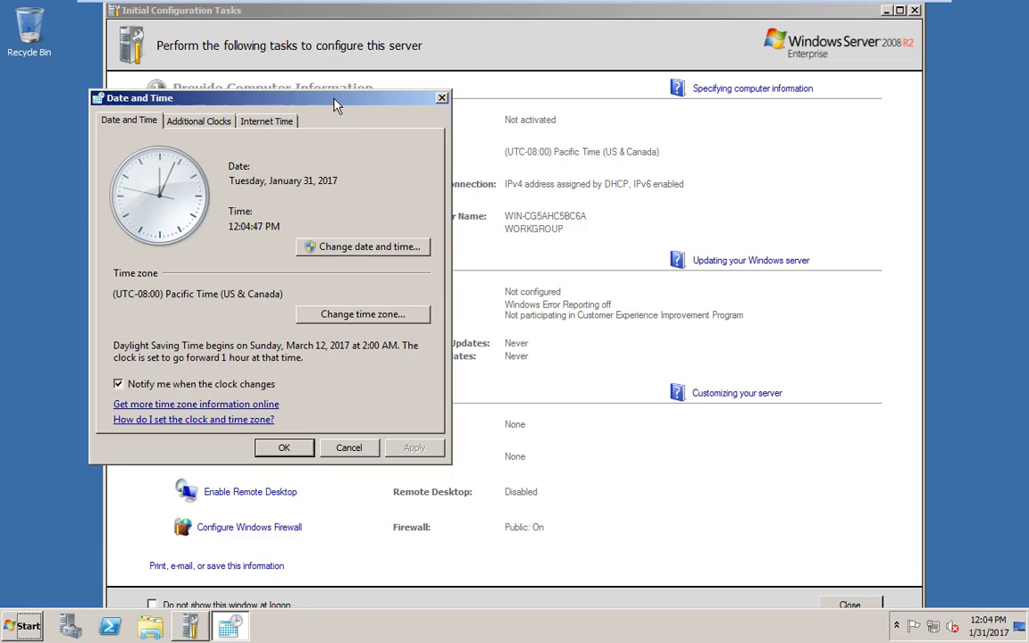
{"action": "left_click_drag", "start_coordinate": [335, 104], "coordinate": [583, 117]}
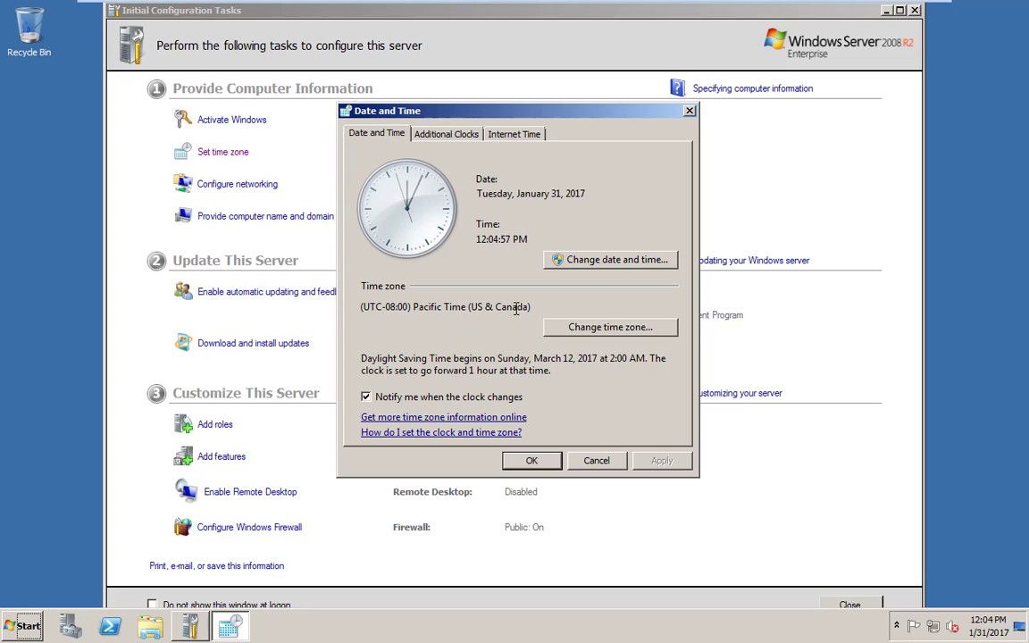
{"action": "left_click", "coordinate": [585, 329]}
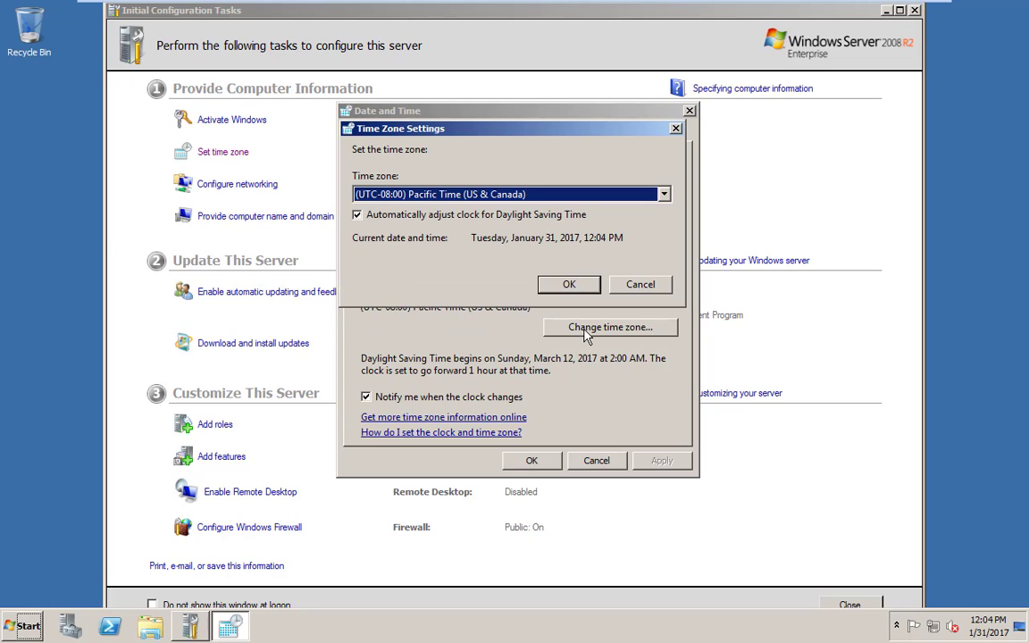
{"action": "left_click", "coordinate": [509, 194]}
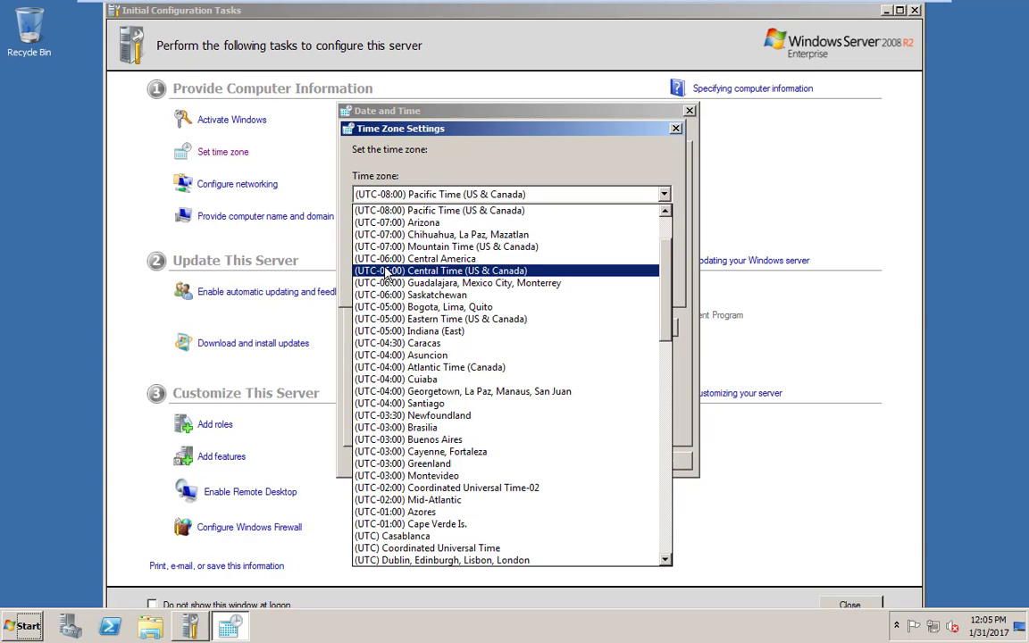
{"action": "left_click", "coordinate": [452, 270]}
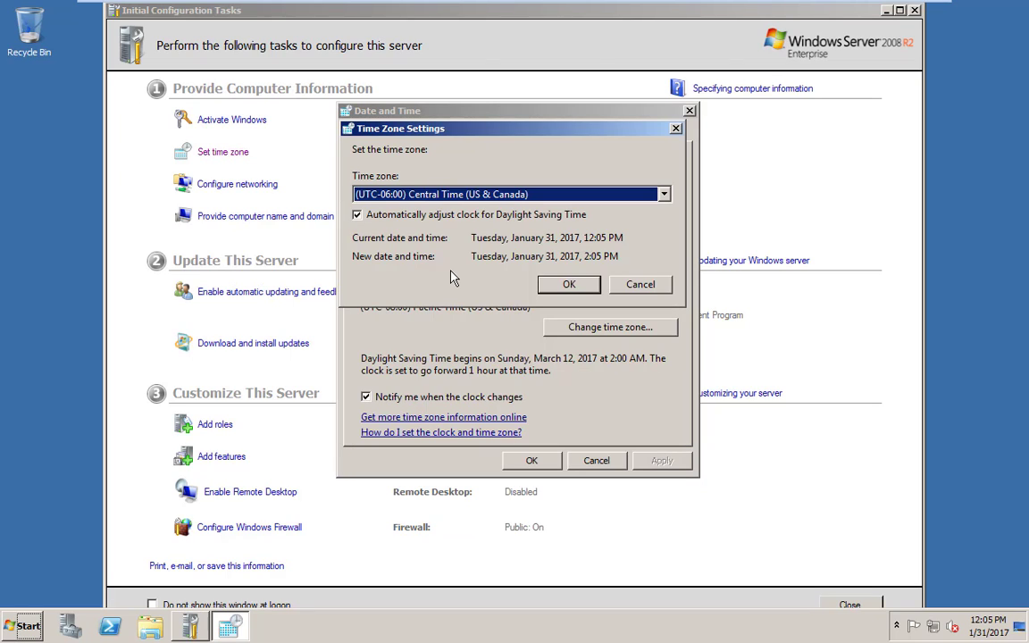
{"action": "left_click", "coordinate": [571, 285]}
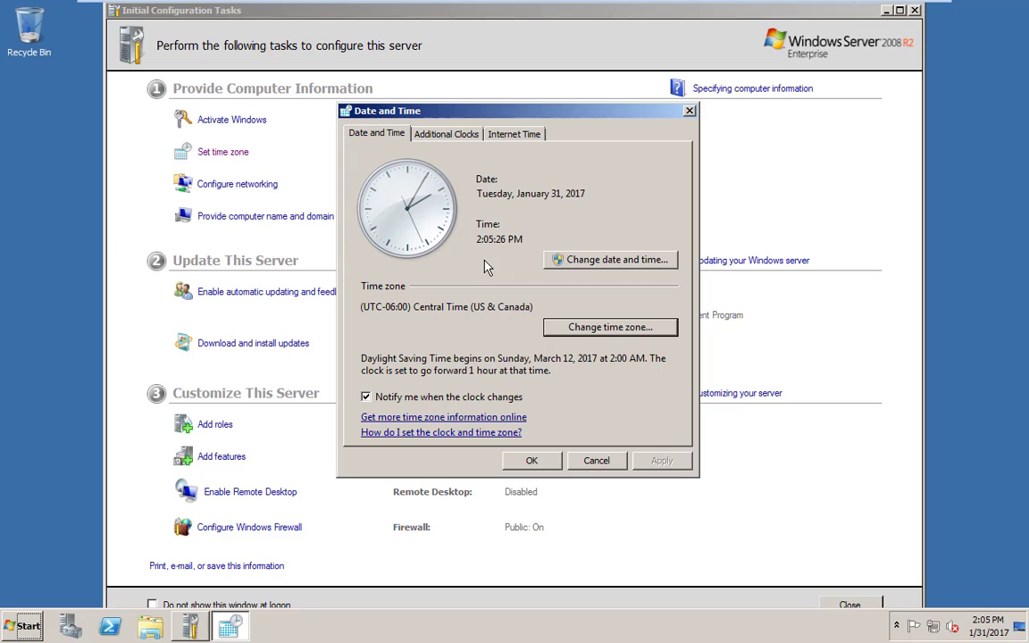
{"action": "left_click", "coordinate": [531, 460]}
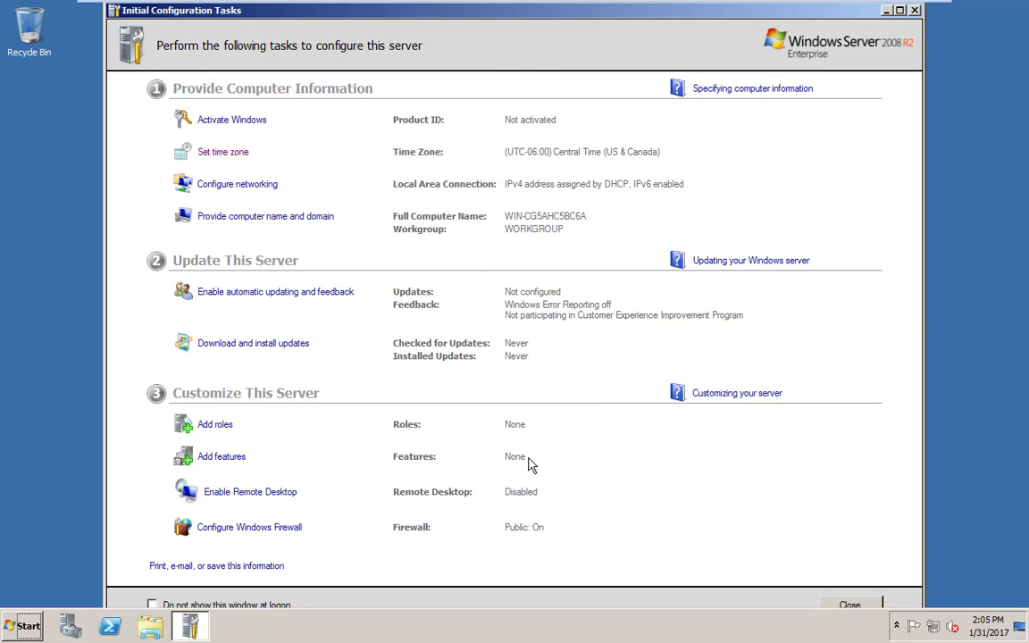
Open the Internet Protocol Version 4 (TCP/IPv4) properties of the Local Area Connection from the networking configuration task
{"action": "left_click", "coordinate": [268, 194]}
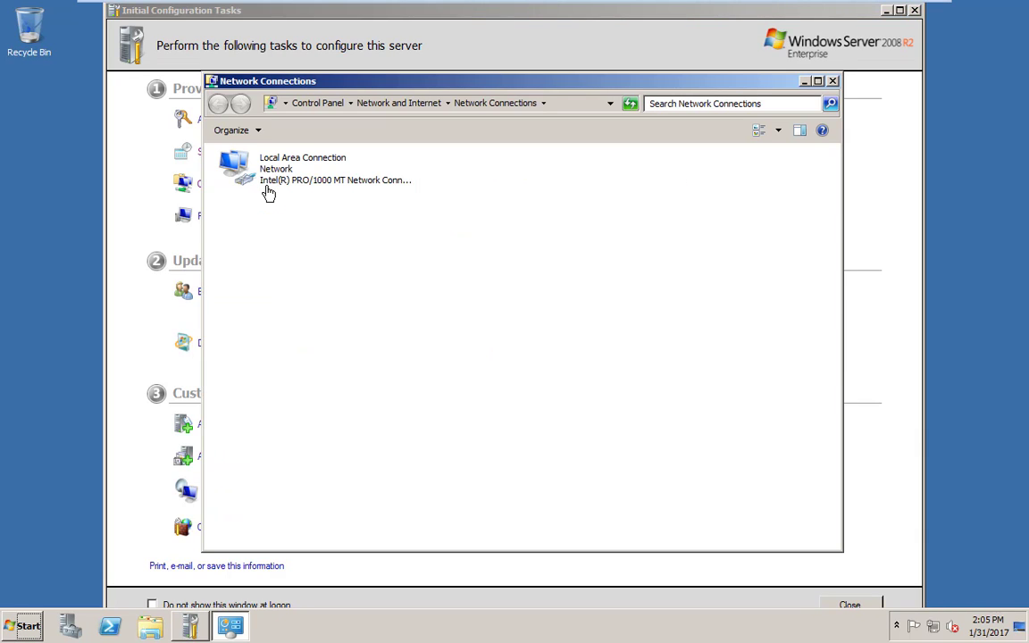
{"action": "left_click_drag", "start_coordinate": [452, 86], "coordinate": [515, 92]}
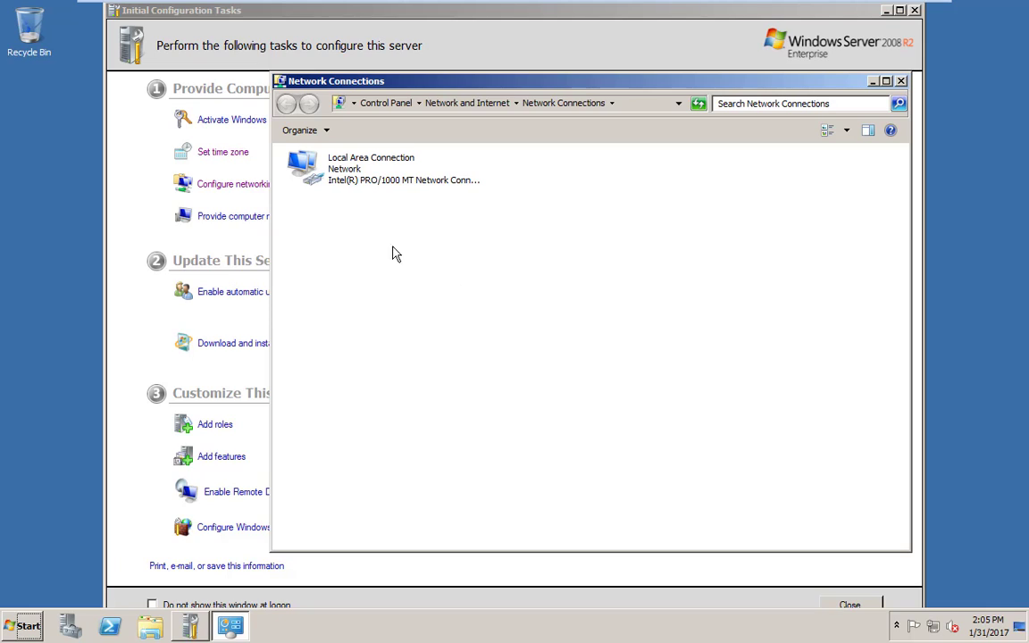
{"action": "right_click", "coordinate": [351, 177]}
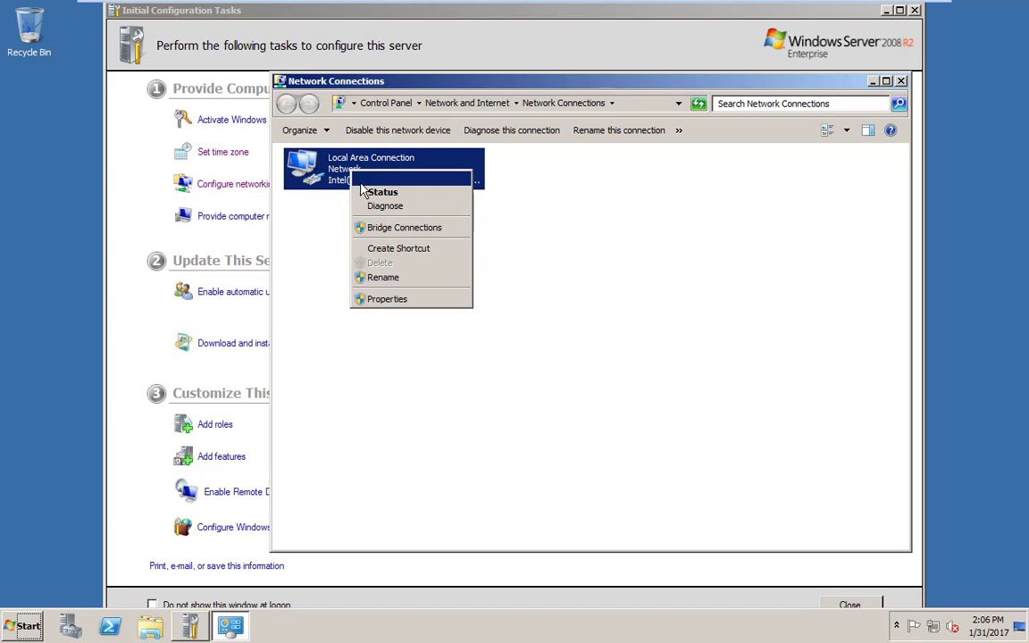
{"action": "left_click", "coordinate": [379, 300]}
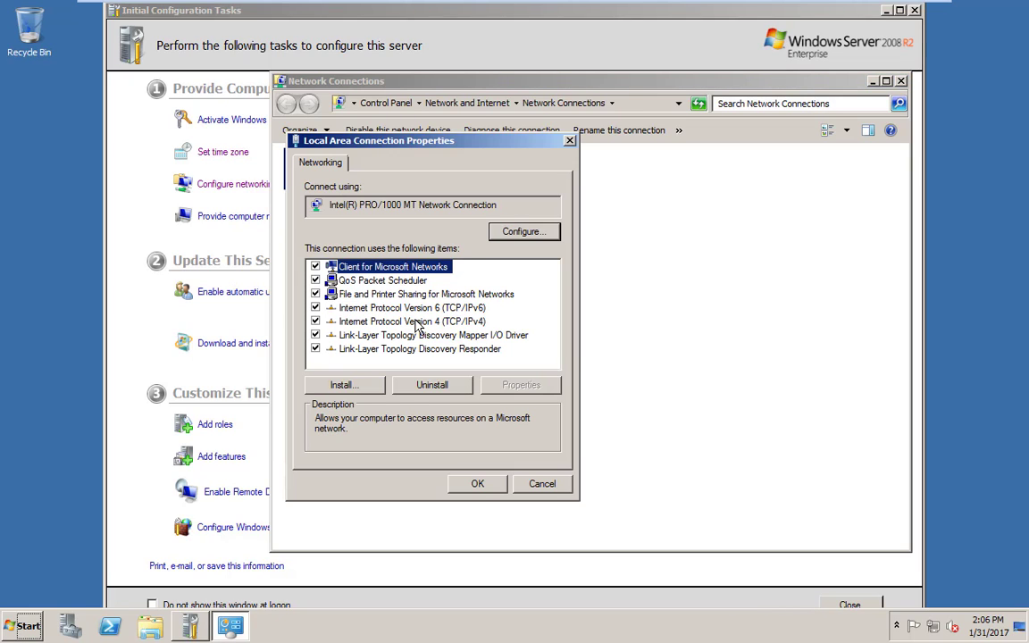
{"action": "left_click", "coordinate": [416, 322]}
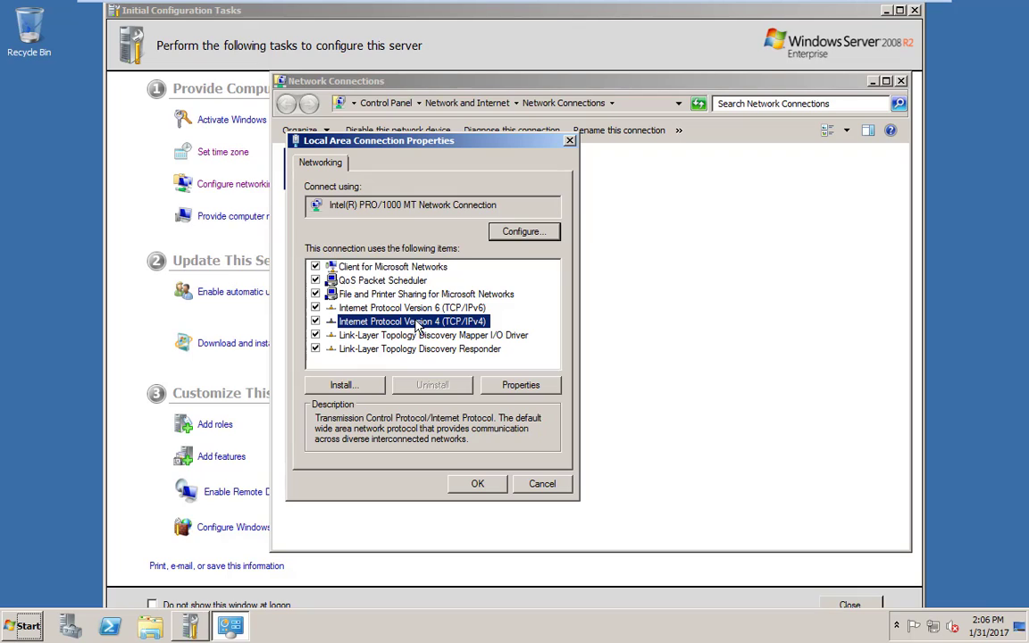
{"action": "left_click", "coordinate": [539, 386]}
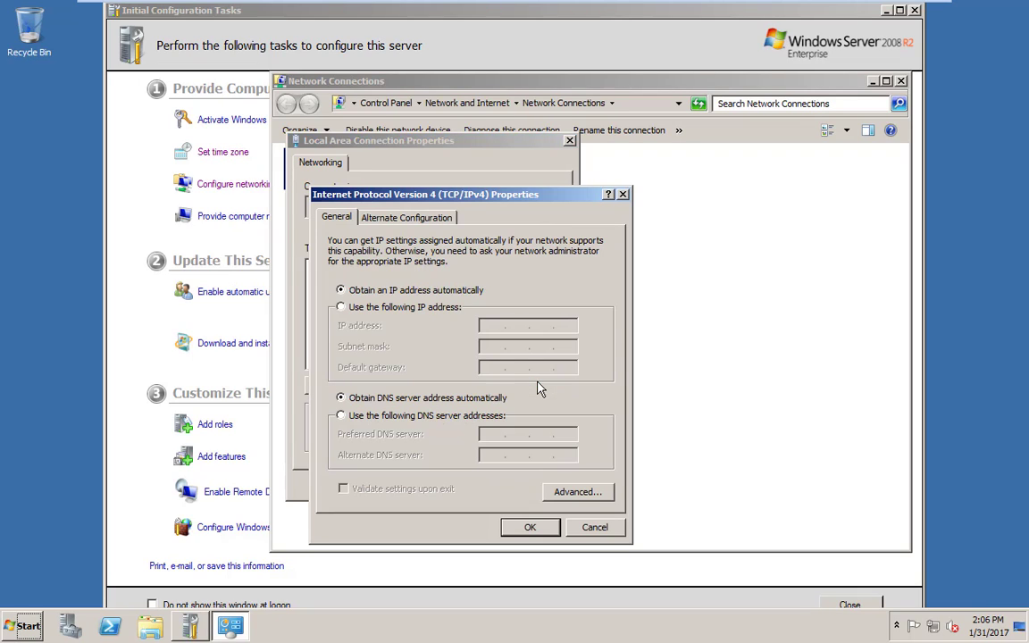
Assign the static IP address 192.168.118.10 with subnet mask 255.255.255.0 and default gateway 192.168.118.2
{"action": "left_click", "coordinate": [341, 308]}
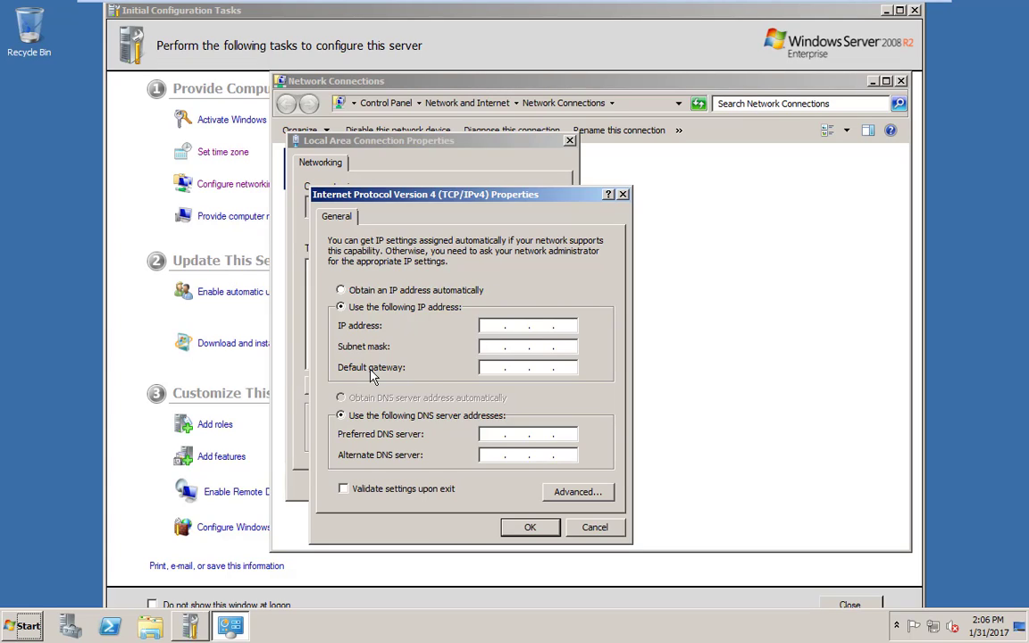
{"action": "left_click", "coordinate": [489, 325]}
{"action": "type", "text": "192 . 168 . 118 . 10"}
{"action": "key", "text": "Tab"}
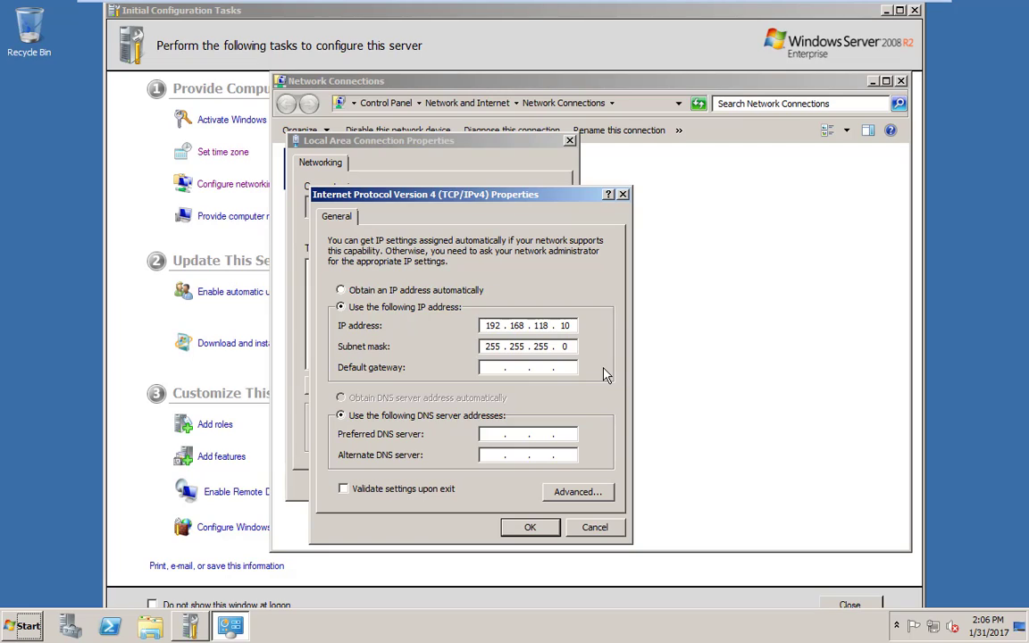
{"action": "left_click", "coordinate": [493, 368]}
{"action": "type", "text": "192 . 11"}
{"action": "key", "text": "BackSpace"}
{"action": "type", "text": "68 . 118 . 2"}
Set the preferred DNS server to 192.168.118.2, apply the connection settings and close Network Connections
{"action": "left_click_drag", "start_coordinate": [533, 196], "coordinate": [545, 114]}
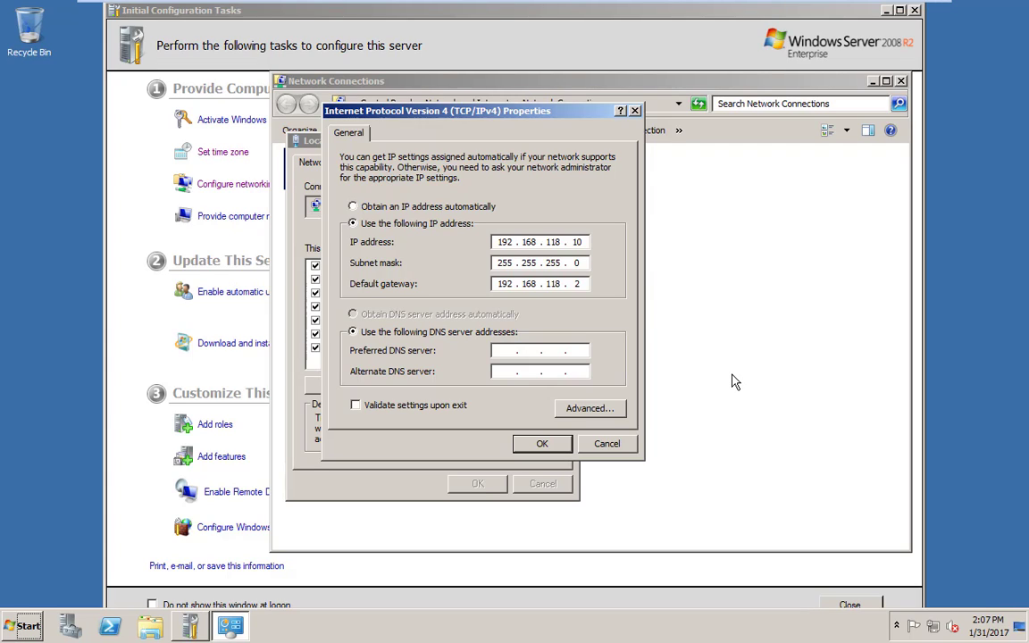
{"action": "type", "text": "192.168.118.2"}
{"action": "left_click", "coordinate": [542, 445]}
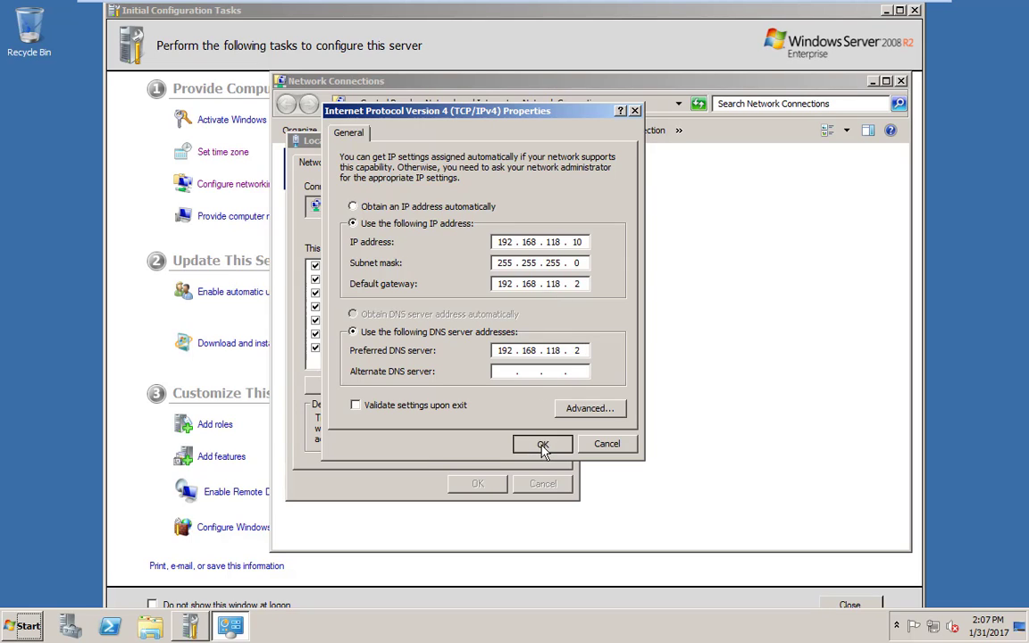
{"action": "left_click", "coordinate": [480, 484]}
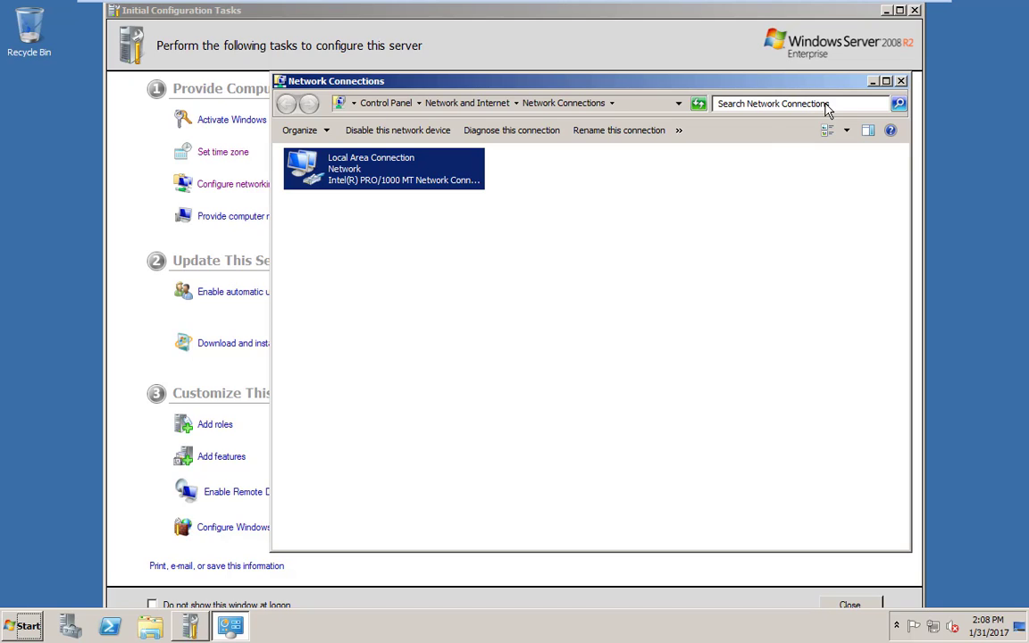
{"action": "left_click", "coordinate": [899, 82]}
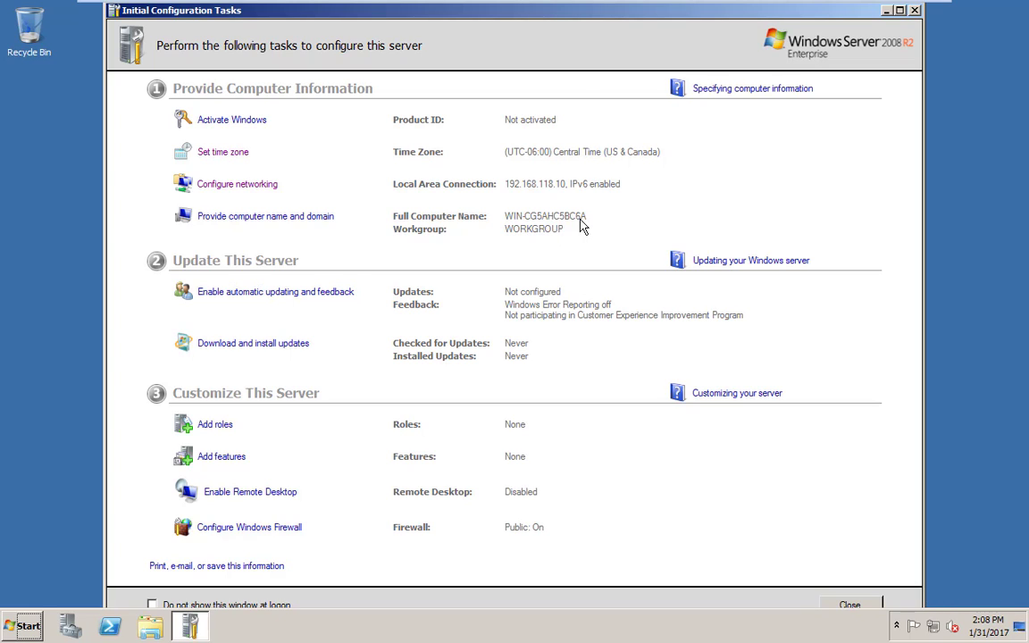
Try to rename the computer to 2008, keeping it in the workgroup WORKGROUP
{"action": "left_click", "coordinate": [290, 216]}
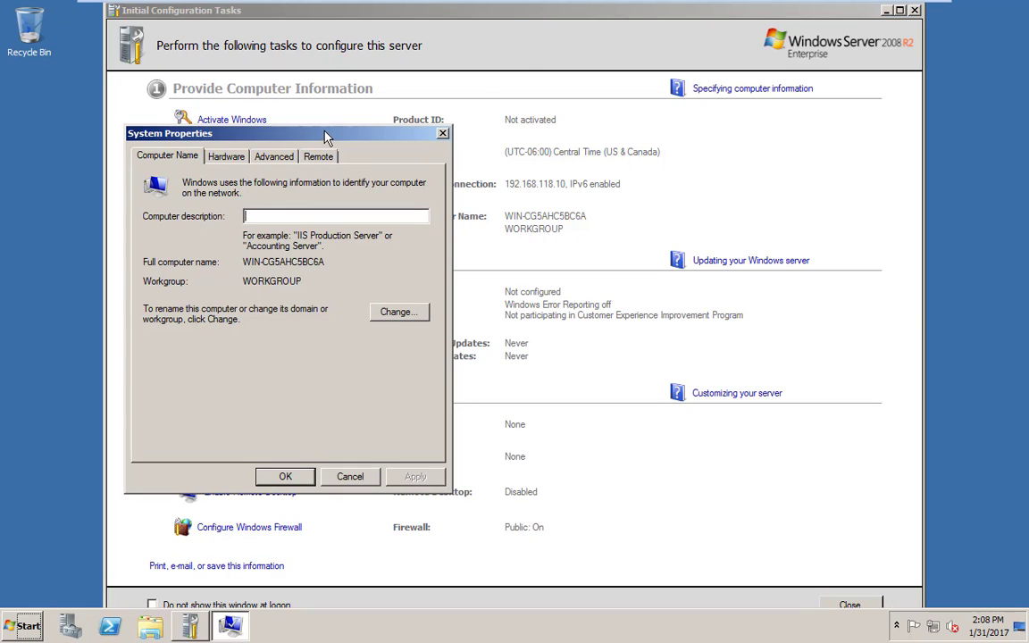
{"action": "left_click_drag", "start_coordinate": [325, 134], "coordinate": [596, 145]}
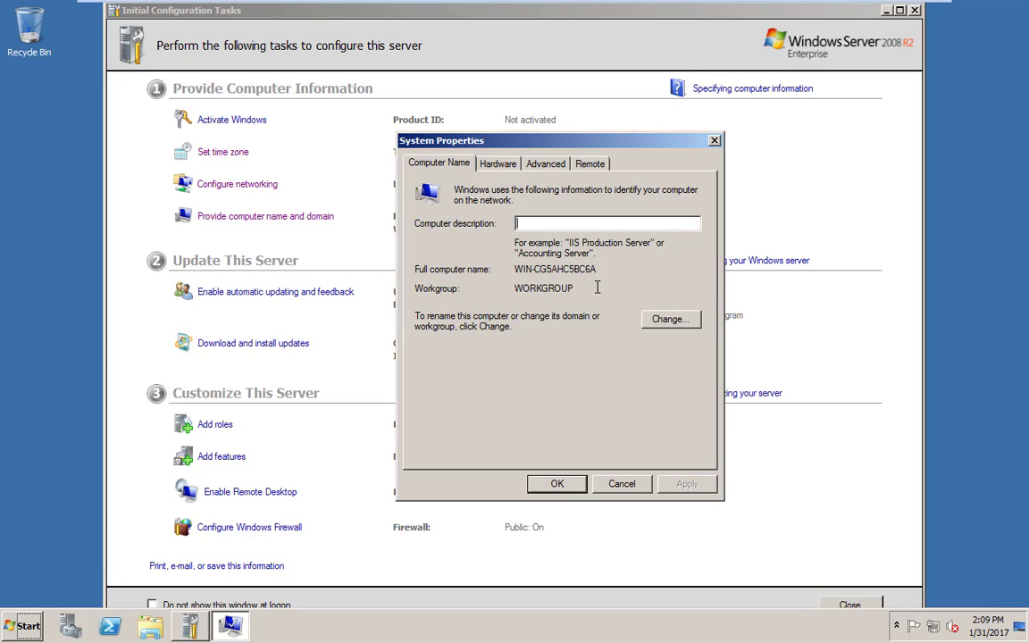
{"action": "left_click", "coordinate": [686, 321]}
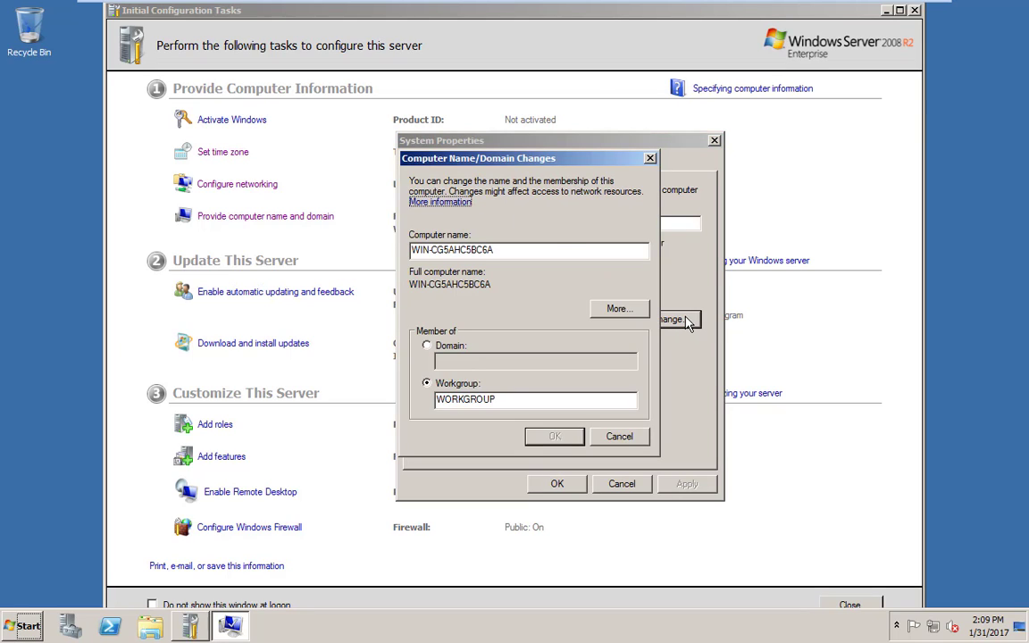
{"action": "left_click_drag", "start_coordinate": [622, 252], "coordinate": [264, 230]}
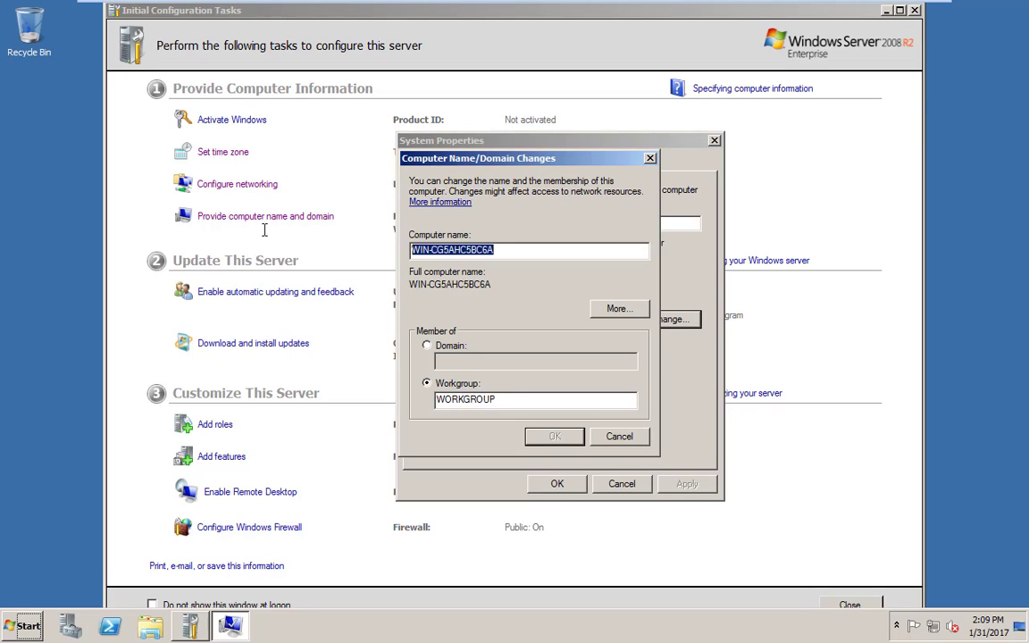
{"action": "type", "text": "2008"}
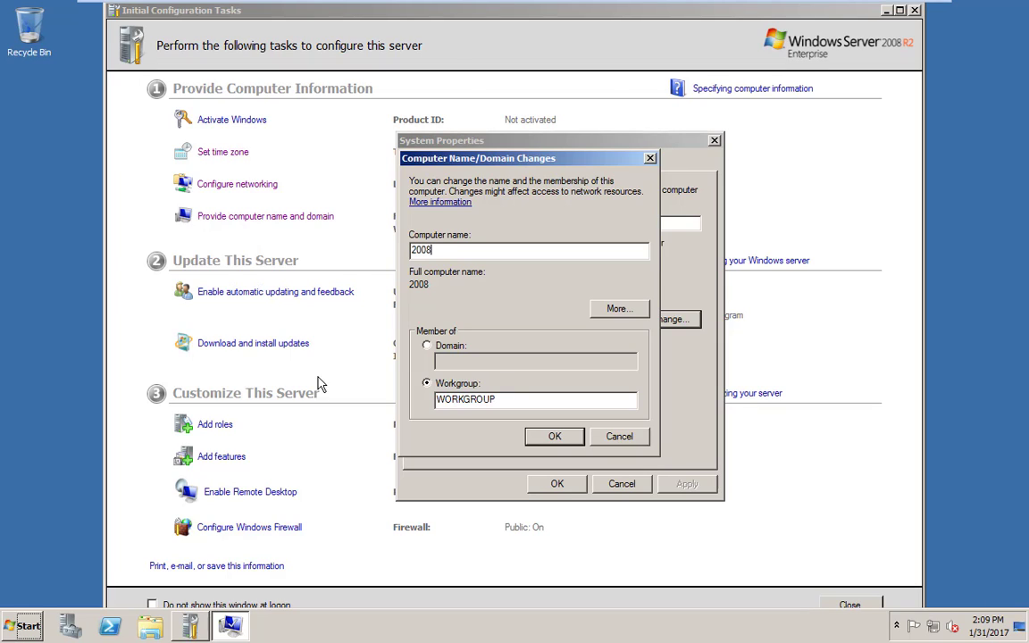
{"action": "left_click", "coordinate": [552, 437]}
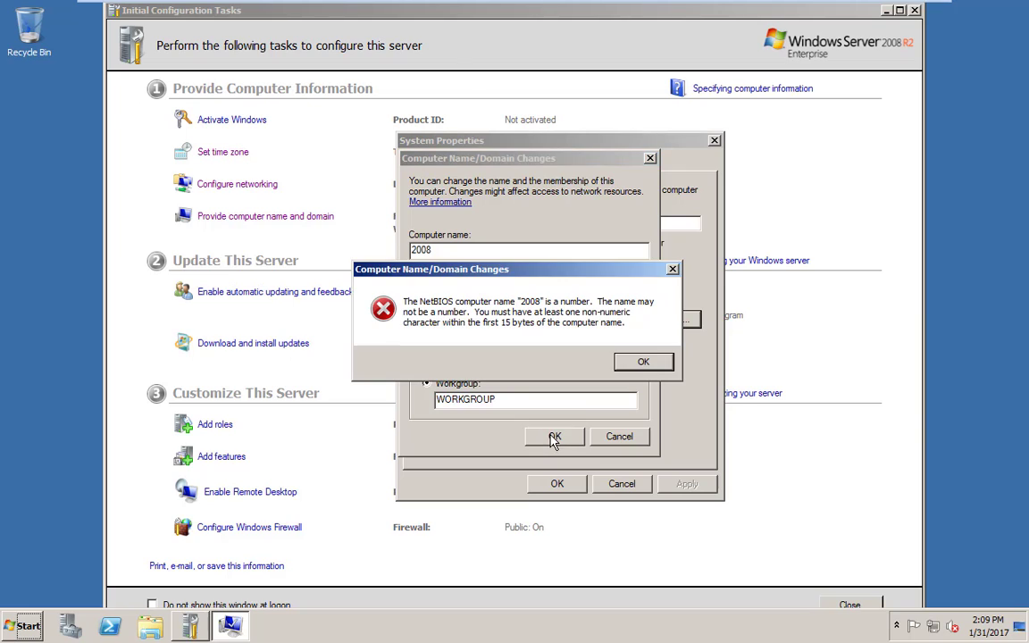
{"action": "left_click", "coordinate": [643, 363]}
Extend the computer name to 2008-1, accept the system properties and restart the server immediately
{"action": "left_click", "coordinate": [527, 256]}
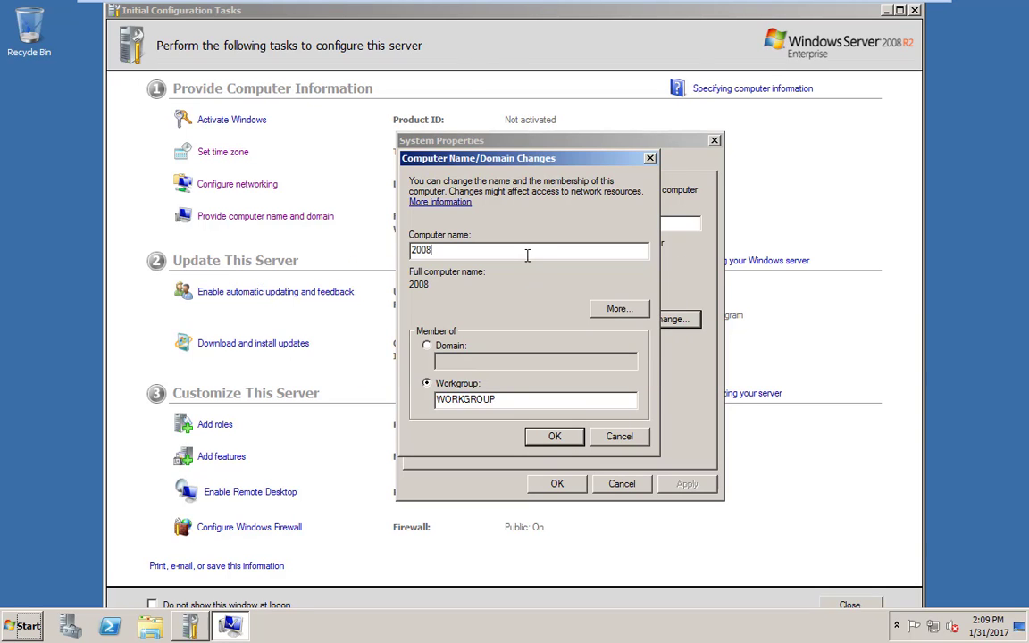
{"action": "type", "text": "-1"}
{"action": "left_click", "coordinate": [553, 437]}
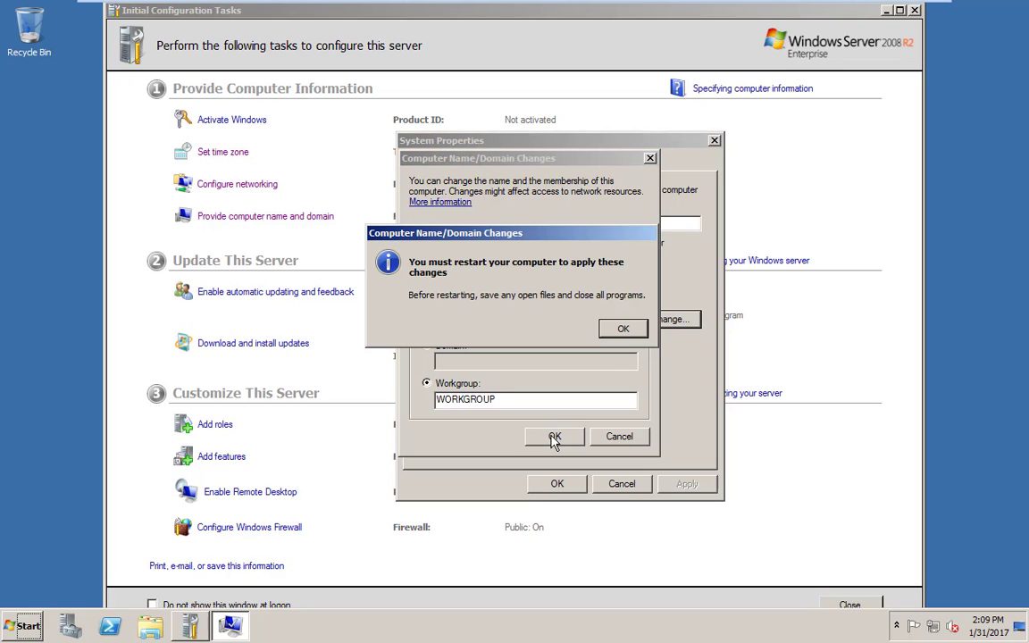
{"action": "left_click", "coordinate": [624, 330]}
{"action": "left_click", "coordinate": [555, 484]}
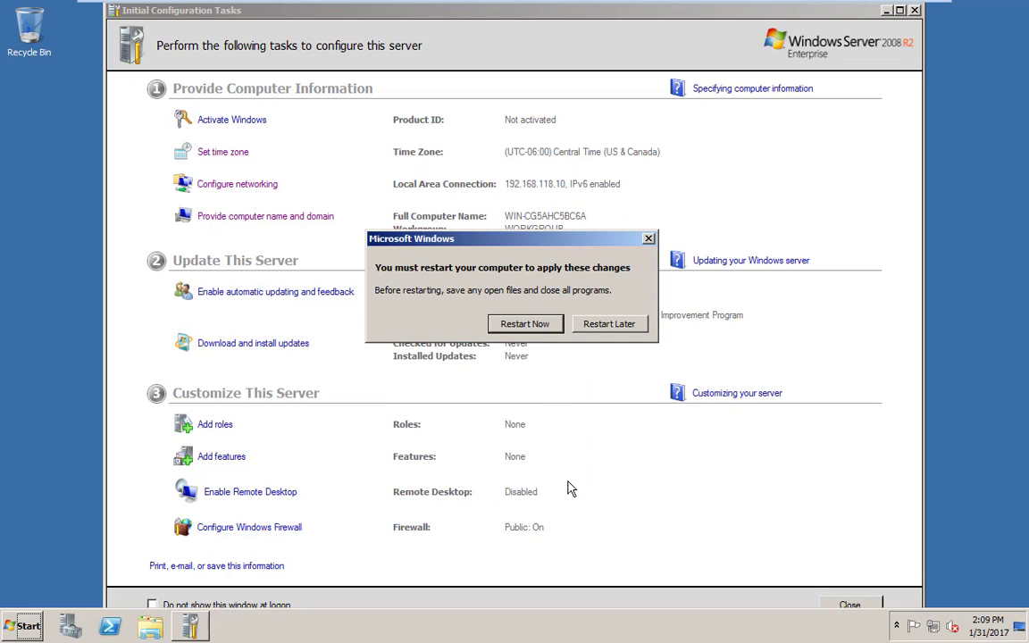
{"action": "left_click", "coordinate": [545, 327]}
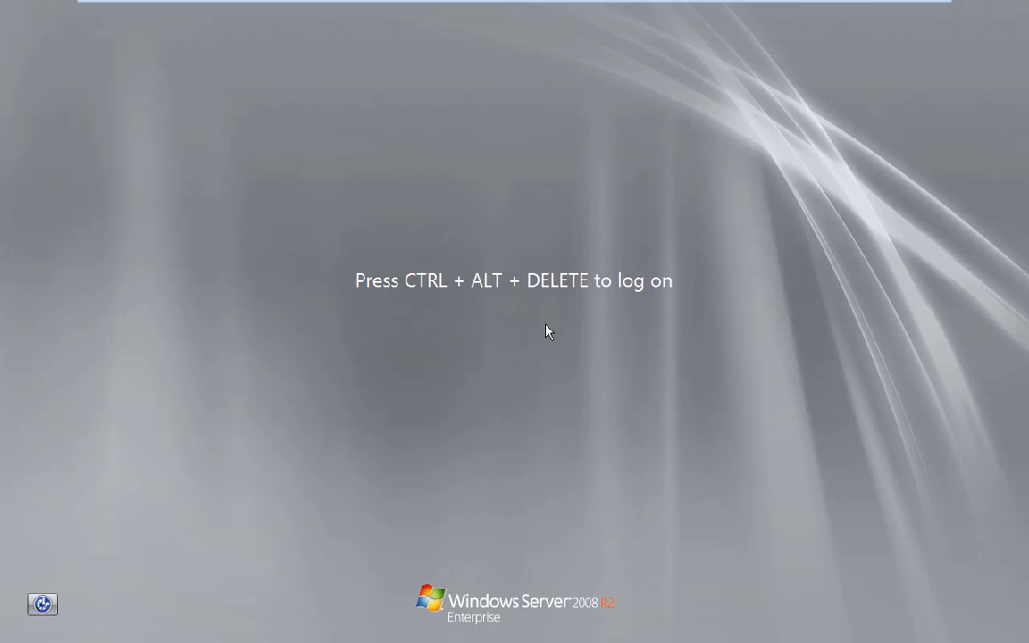
Log on to the renamed server as Administrator by entering the account password
{"action": "key", "text": "ctrl+alt+Delete"}
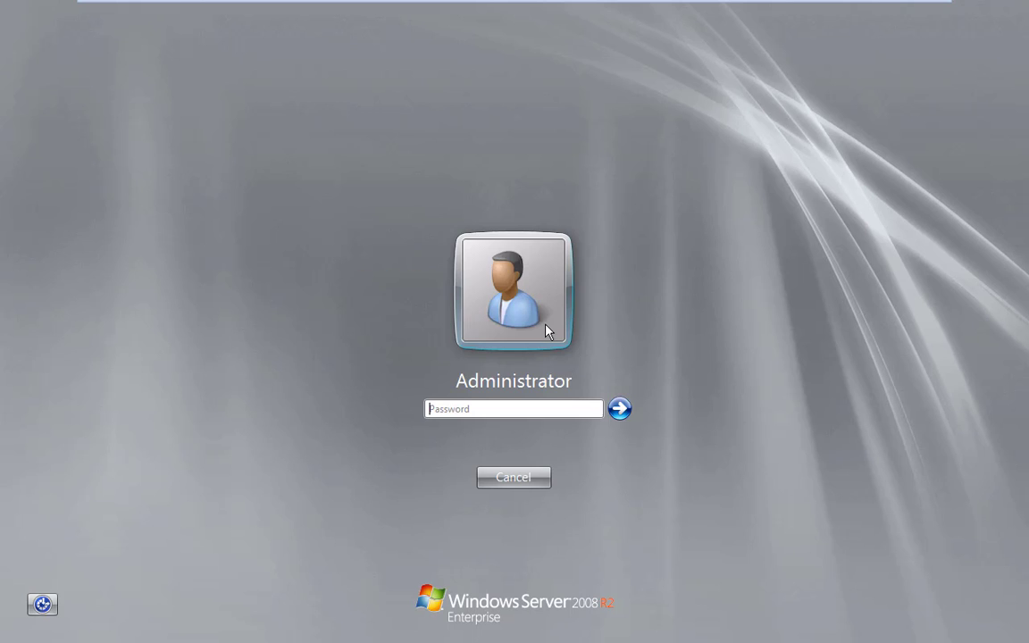
{"action": "type", "text": "••••••••"}
{"action": "key", "text": "Return"}
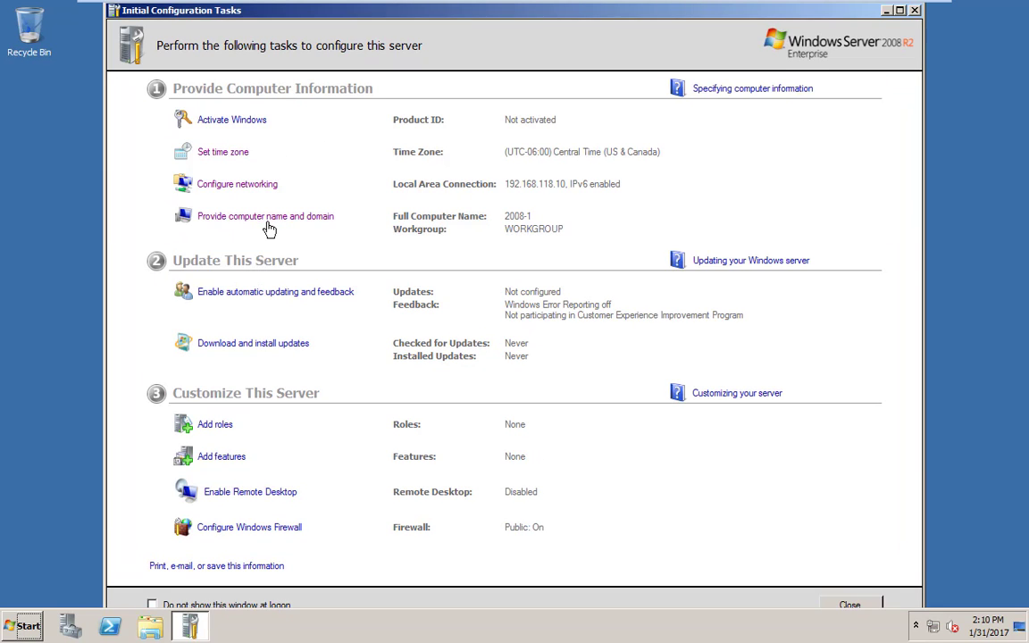
{"action": "left_click", "coordinate": [266, 295]}
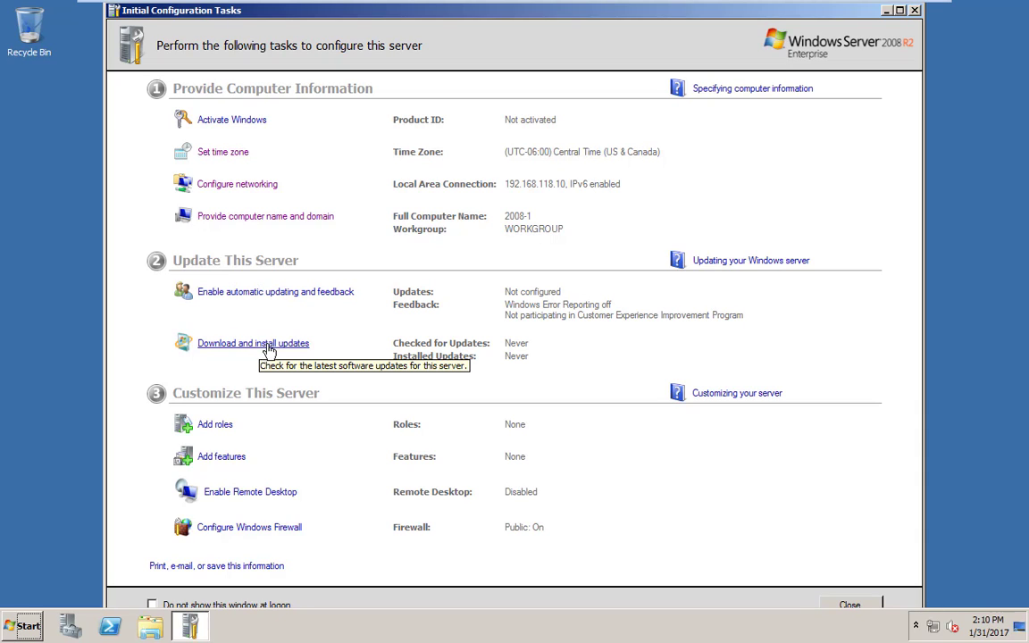
{"action": "left_click", "coordinate": [277, 293]}
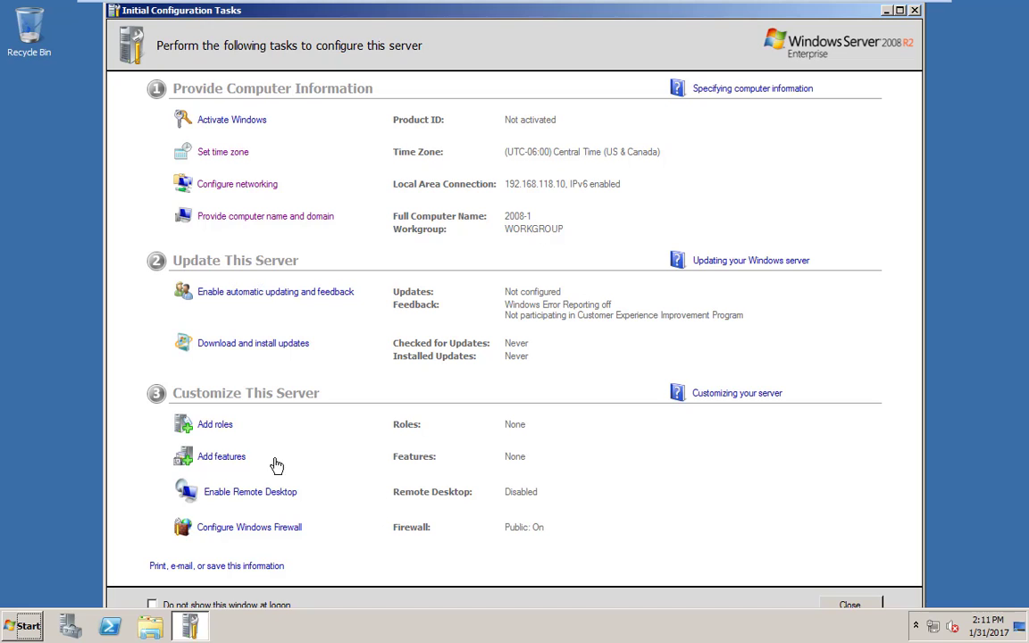
Review the server roles offered by the Add Roles Wizard and cancel the wizard without selecting any role
{"action": "left_click", "coordinate": [221, 432]}
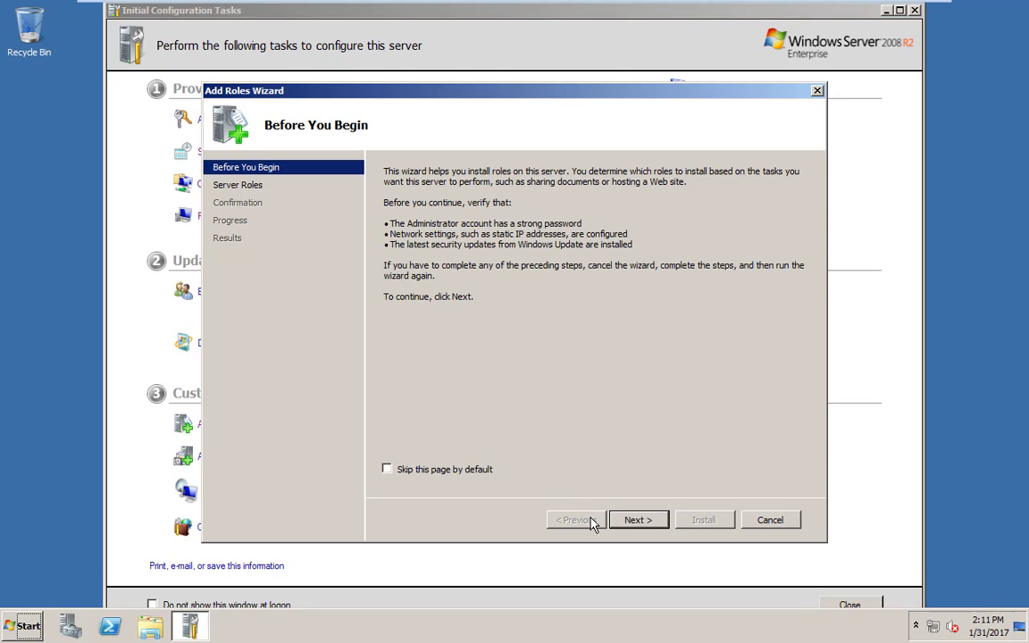
{"action": "left_click", "coordinate": [634, 521]}
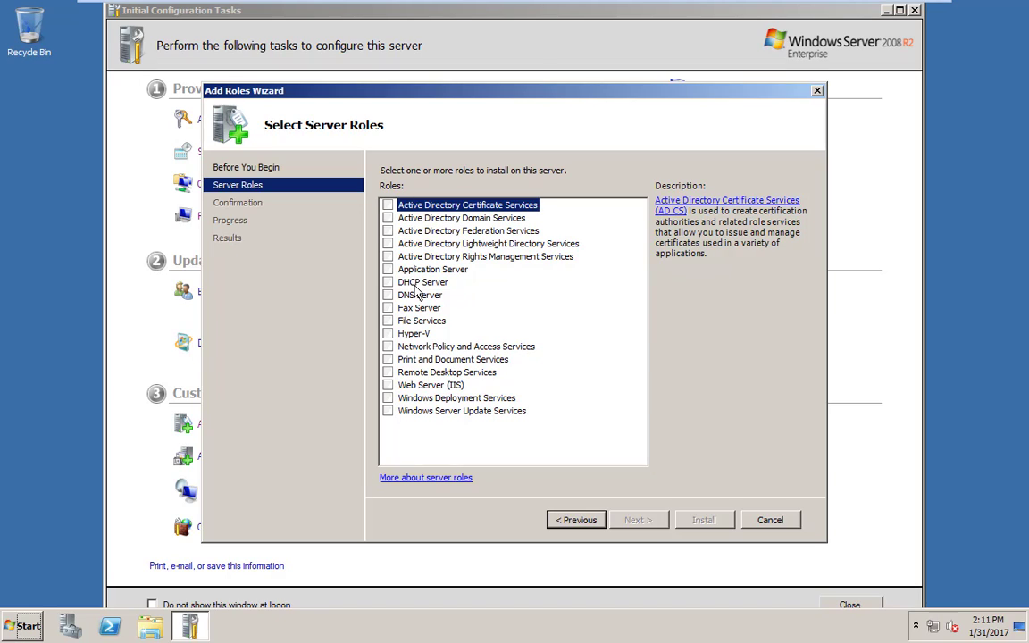
{"action": "left_click", "coordinate": [769, 521]}
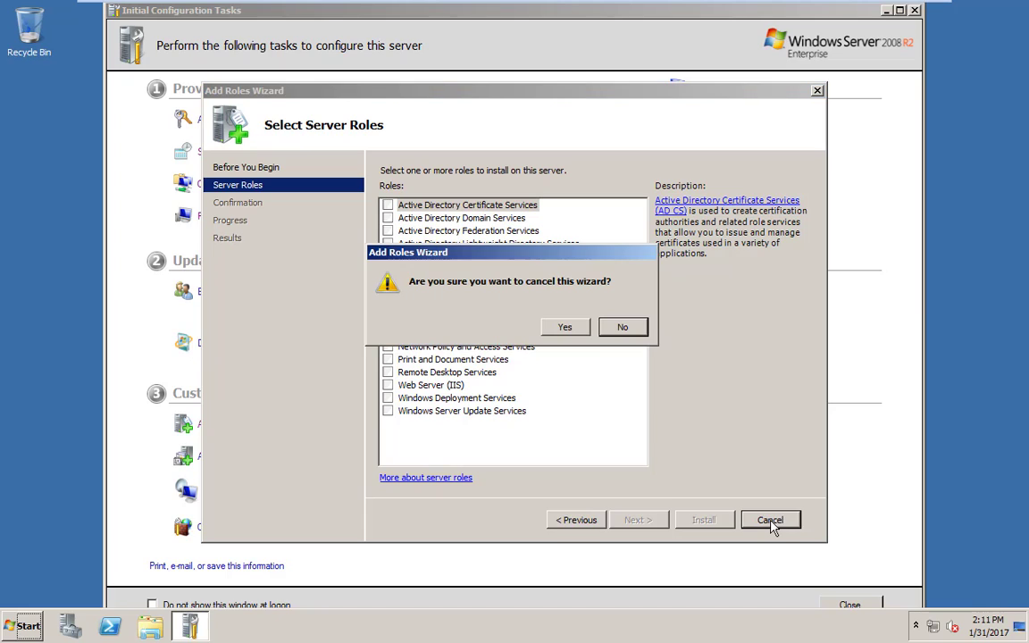
{"action": "left_click", "coordinate": [565, 327]}
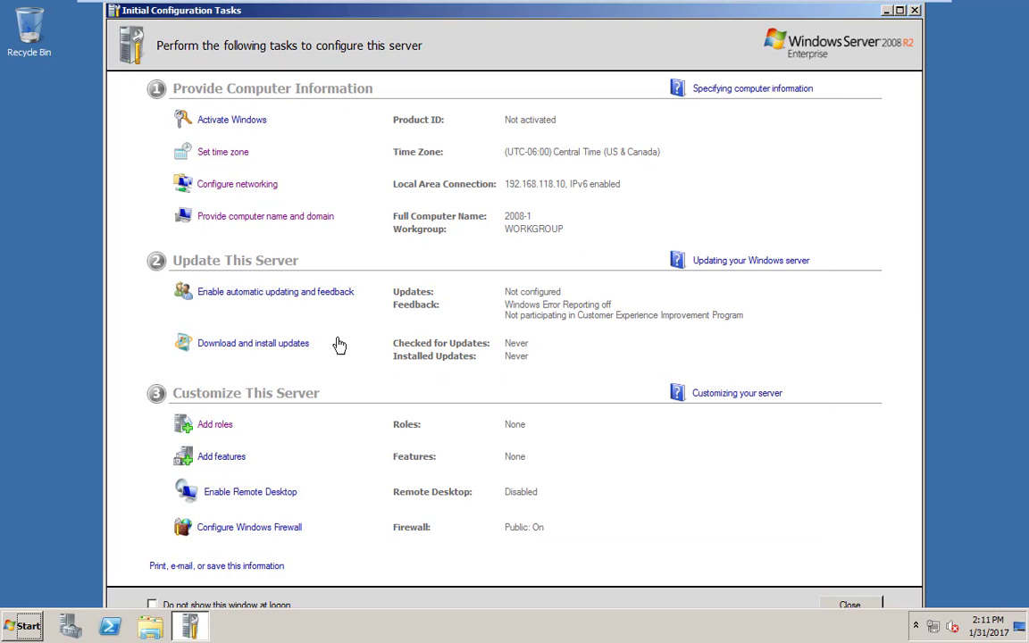
Review the features offered by the Add Features Wizard and cancel the wizard without selecting any feature
{"action": "left_click", "coordinate": [231, 459]}
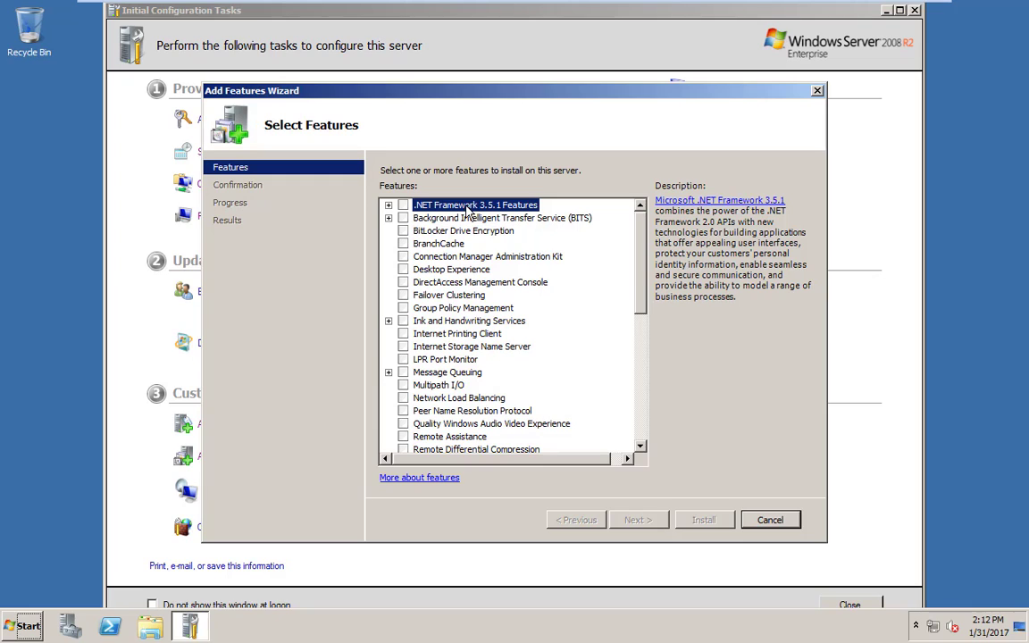
{"action": "left_click", "coordinate": [769, 520]}
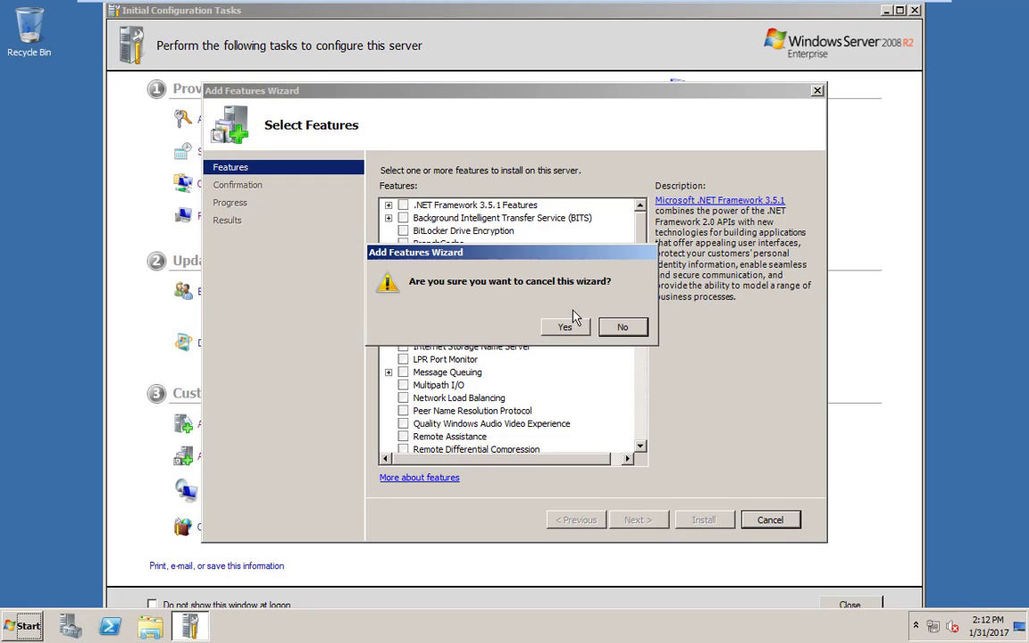
{"action": "left_click", "coordinate": [568, 327]}
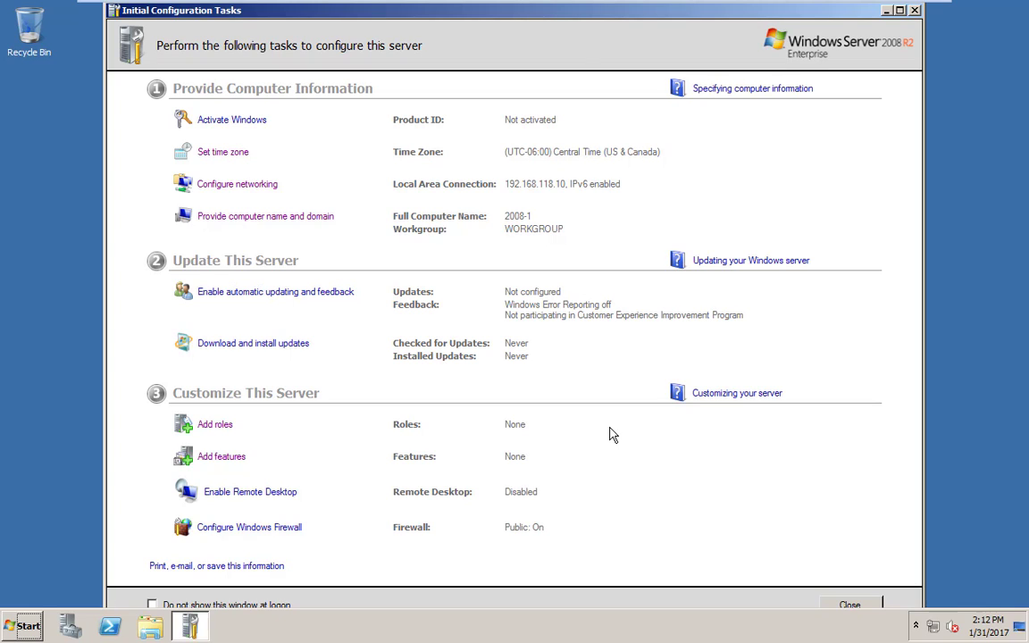
Stop the Initial Configuration Tasks window from showing at logon and close it
{"action": "left_click", "coordinate": [152, 604]}
{"action": "left_click", "coordinate": [848, 605]}
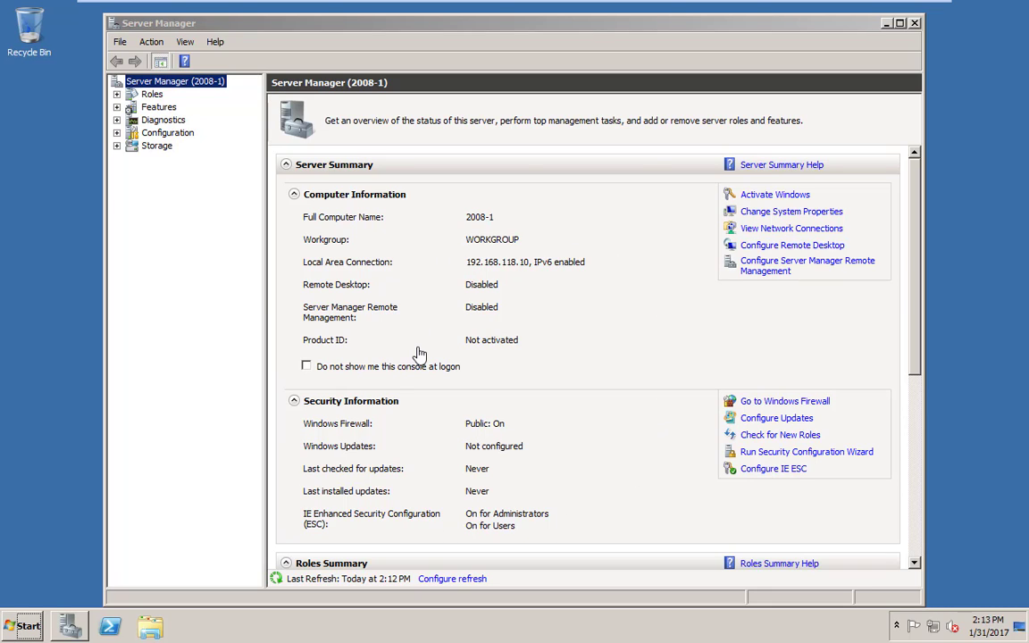
Look through the Roles, Features, Diagnostics, Configuration and Storage sections of Server Manager
{"action": "left_click", "coordinate": [142, 94]}
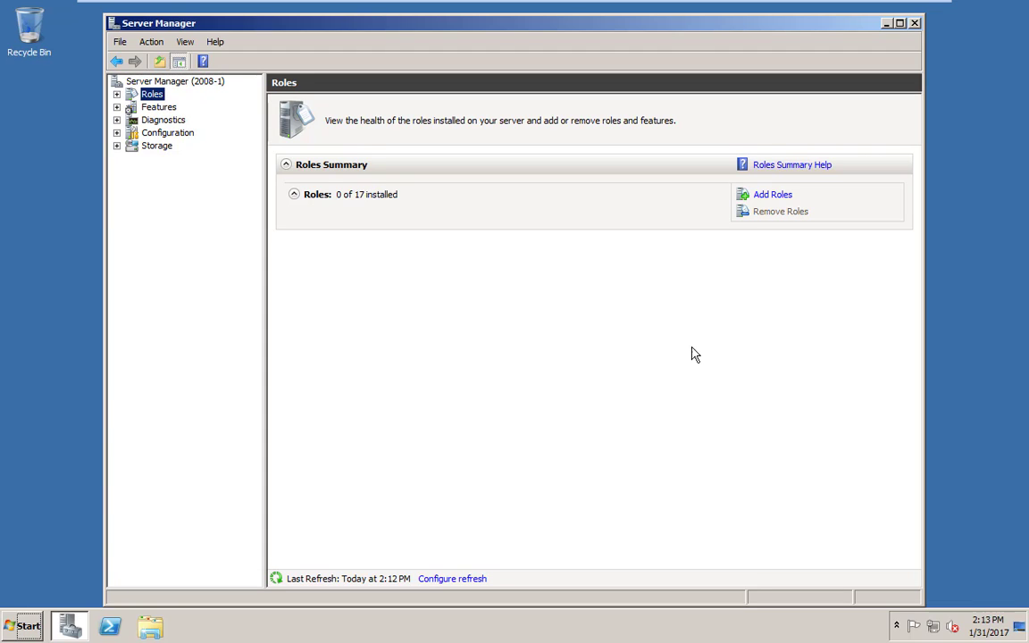
{"action": "left_click", "coordinate": [148, 111]}
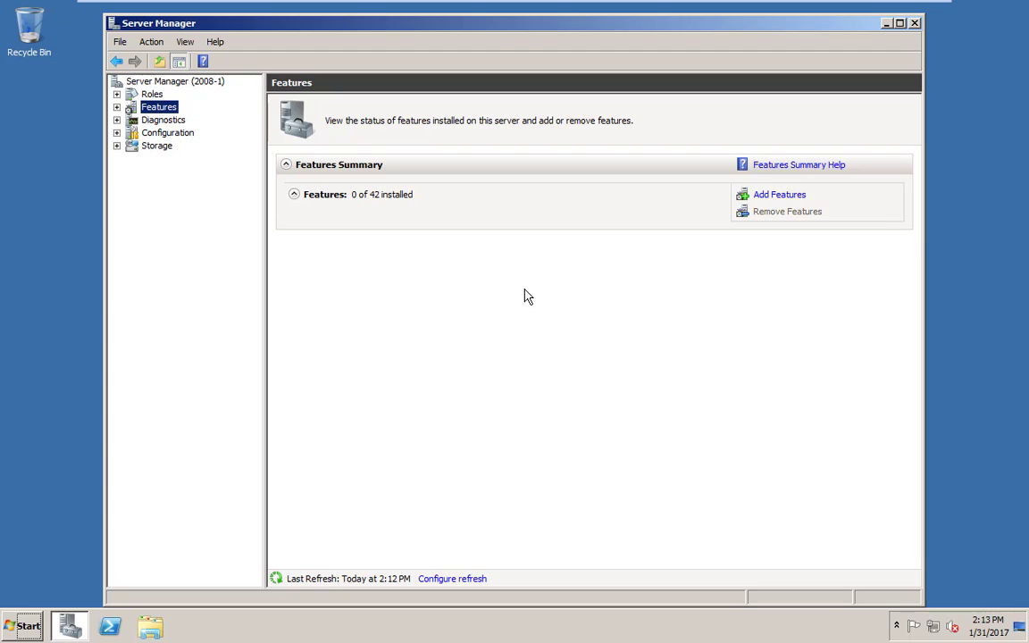
{"action": "left_click", "coordinate": [164, 121]}
{"action": "left_click", "coordinate": [163, 133]}
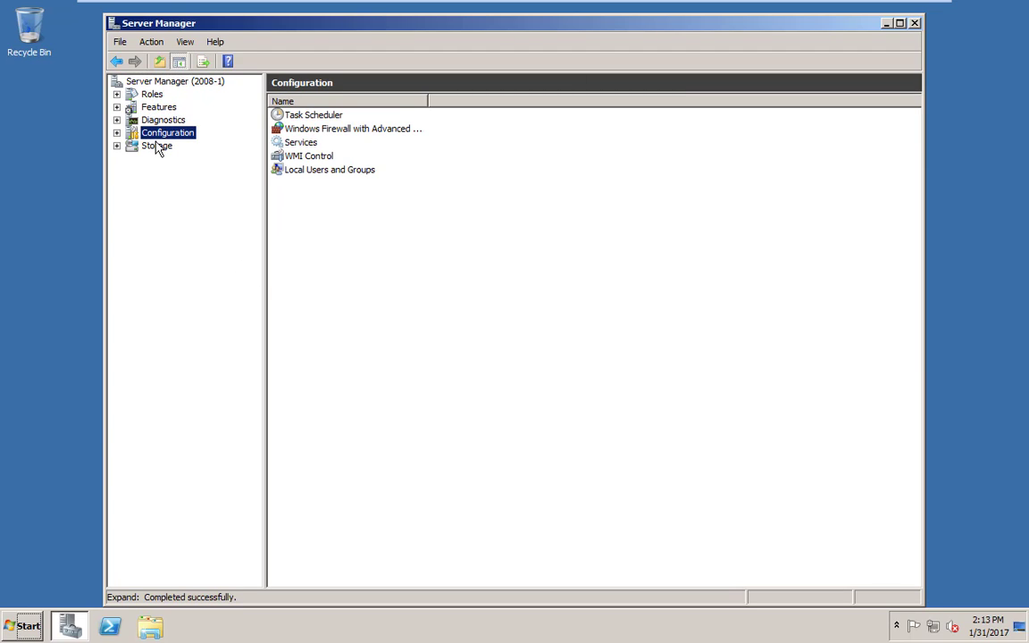
{"action": "left_click", "coordinate": [157, 146]}
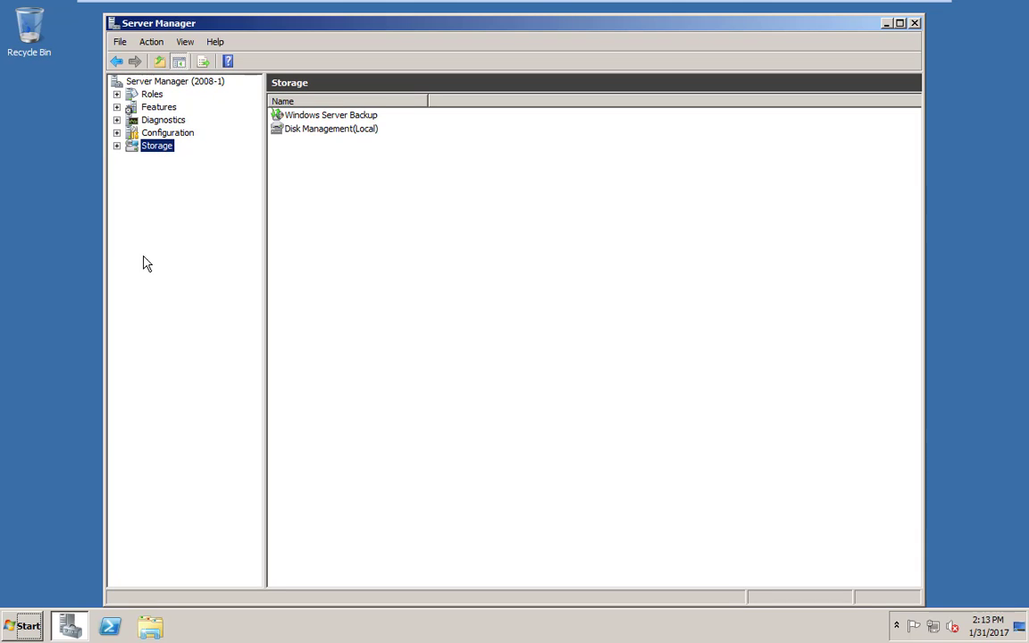
Run the oobe command and close the additional Server Manager window
{"action": "right_click", "coordinate": [36, 628]}
{"action": "left_click", "coordinate": [30, 629]}
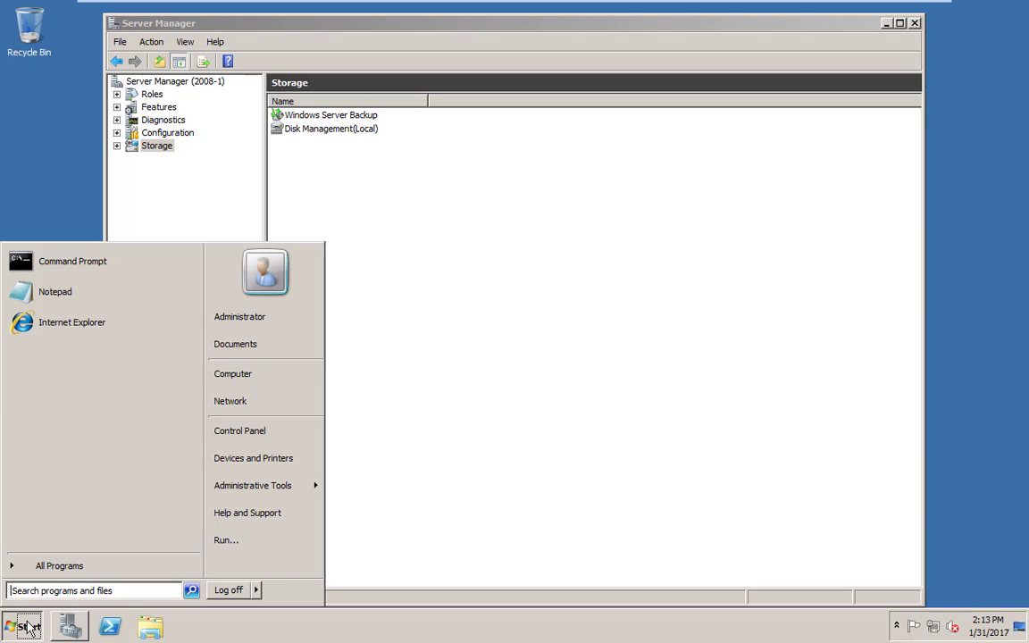
{"action": "left_click", "coordinate": [230, 547]}
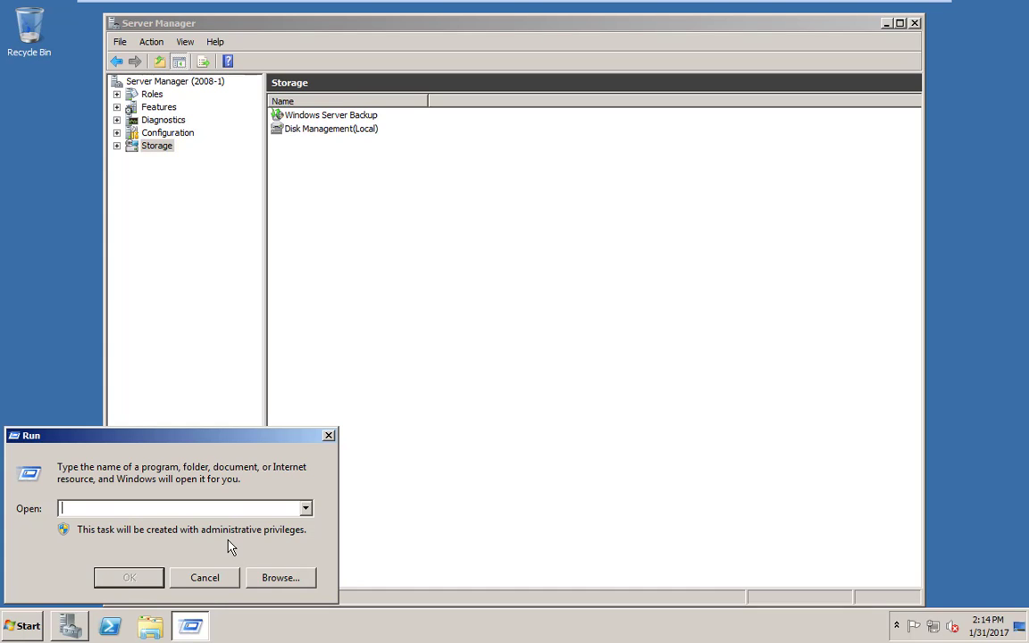
{"action": "type", "text": "oobe"}
{"action": "key", "text": "Return"}
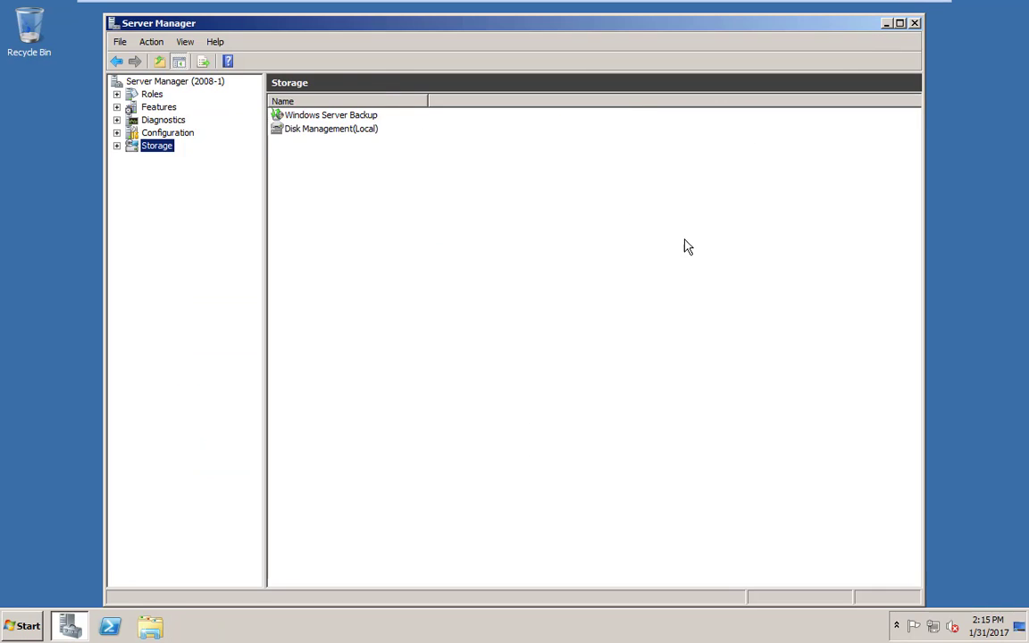
{"action": "key", "text": "Home"}
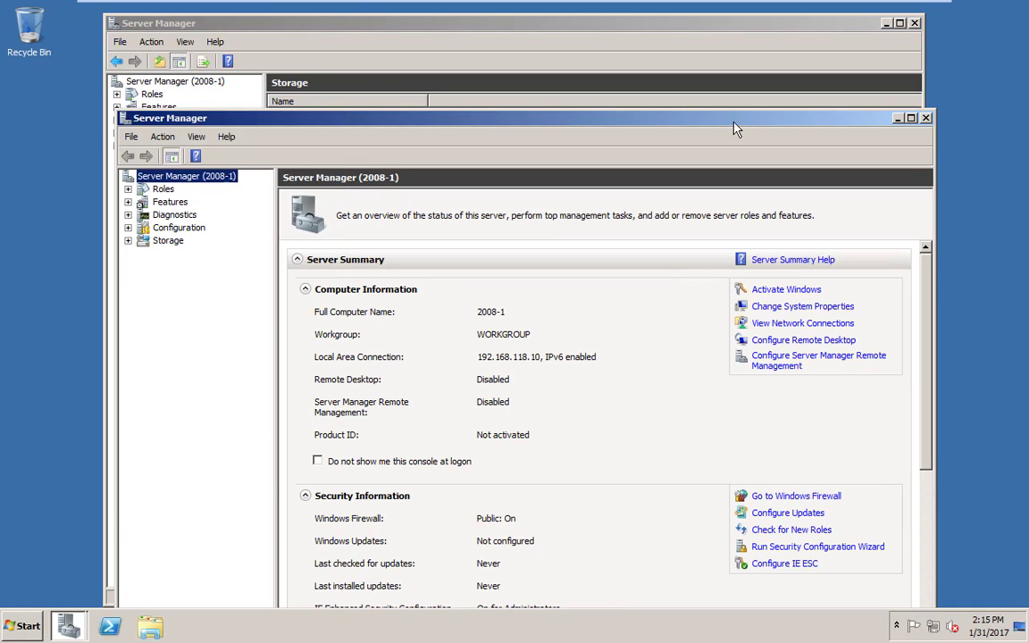
{"action": "left_click", "coordinate": [924, 119]}
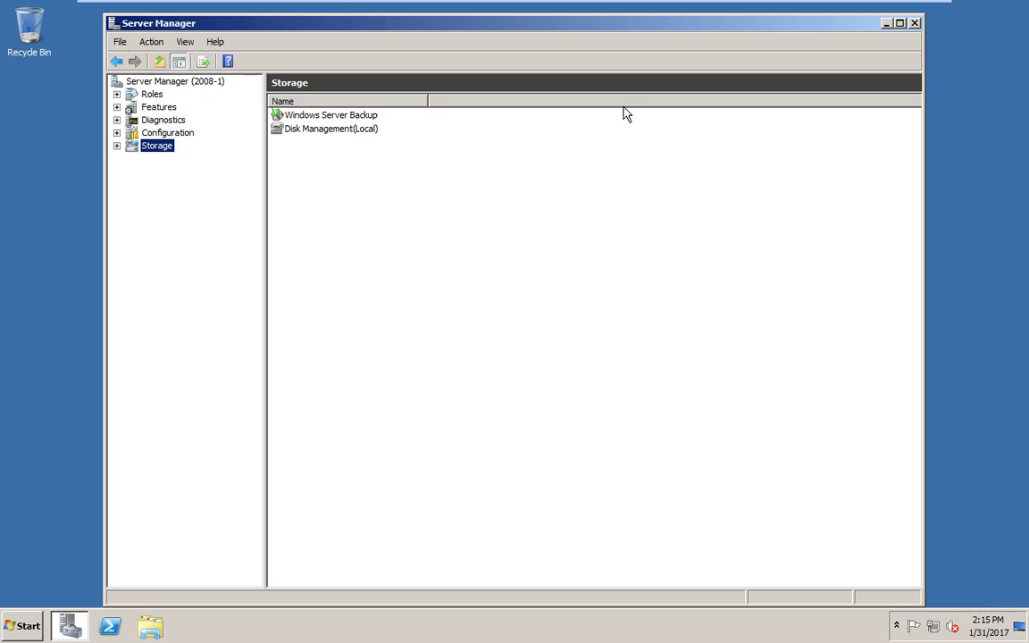
Reposition the Server Manager window on the desktop and review its Roles summary
{"action": "left_click_drag", "start_coordinate": [628, 25], "coordinate": [581, 22]}
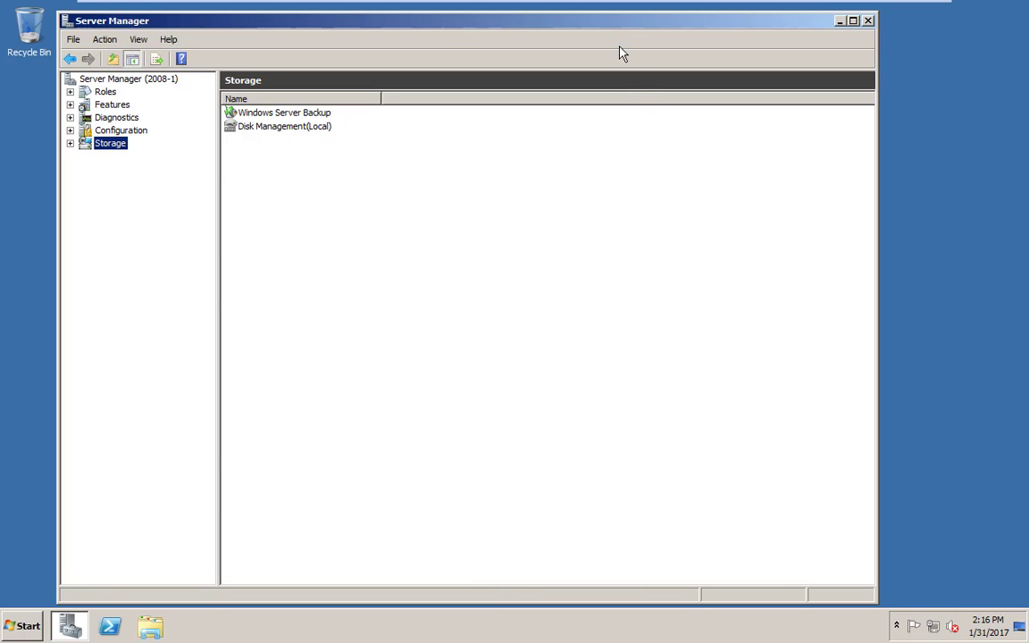
{"action": "left_click_drag", "start_coordinate": [616, 25], "coordinate": [679, 27]}
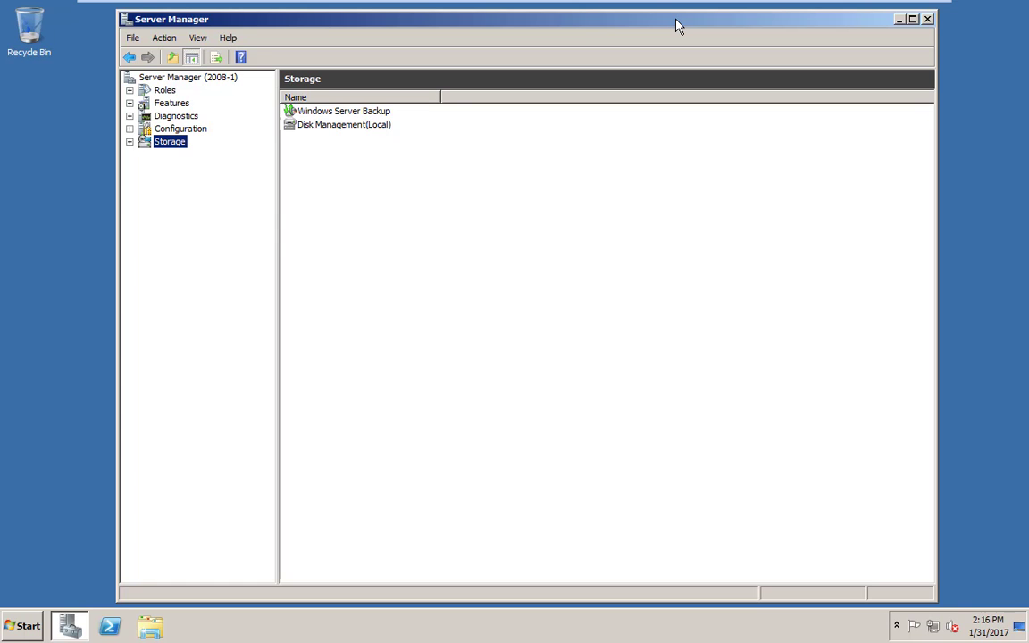
{"action": "left_click", "coordinate": [149, 90]}
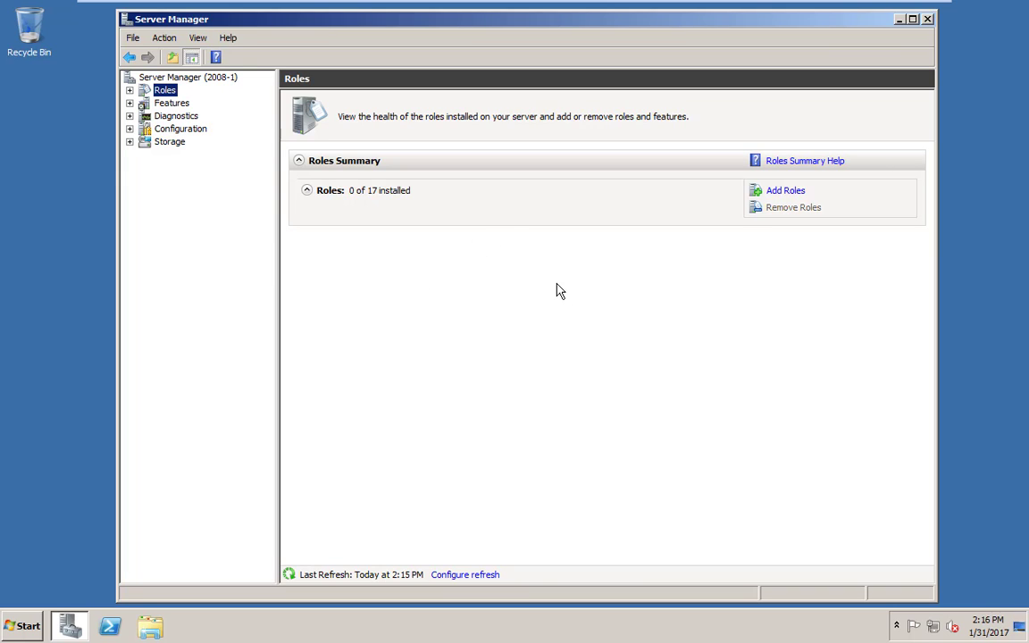
Review the list of installed Administrative Tools and close Server Manager
{"action": "left_click", "coordinate": [22, 629]}
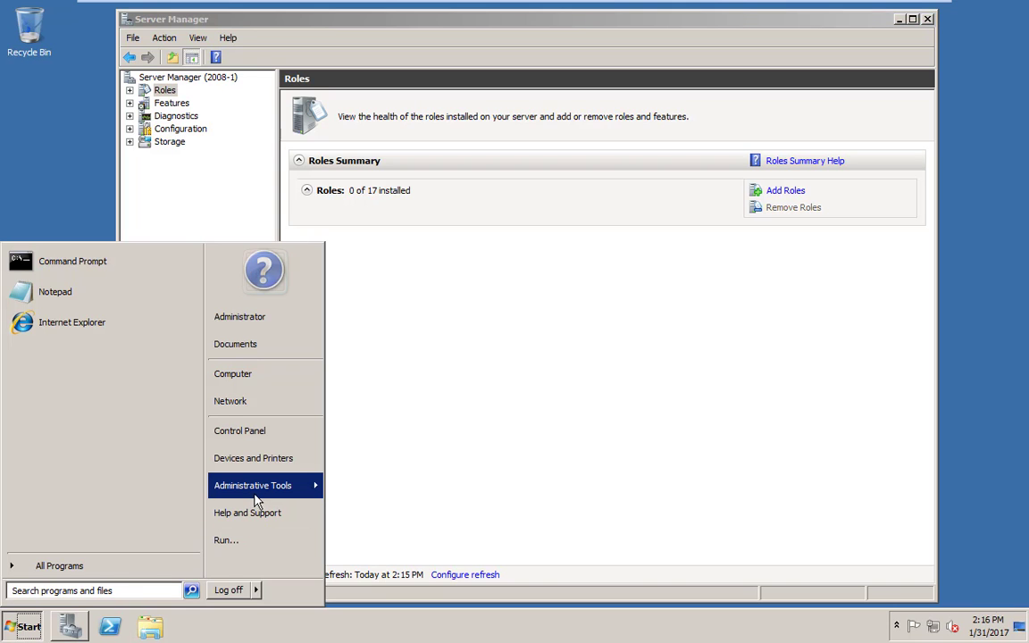
{"action": "mouse_move", "coordinate": [256, 494]}
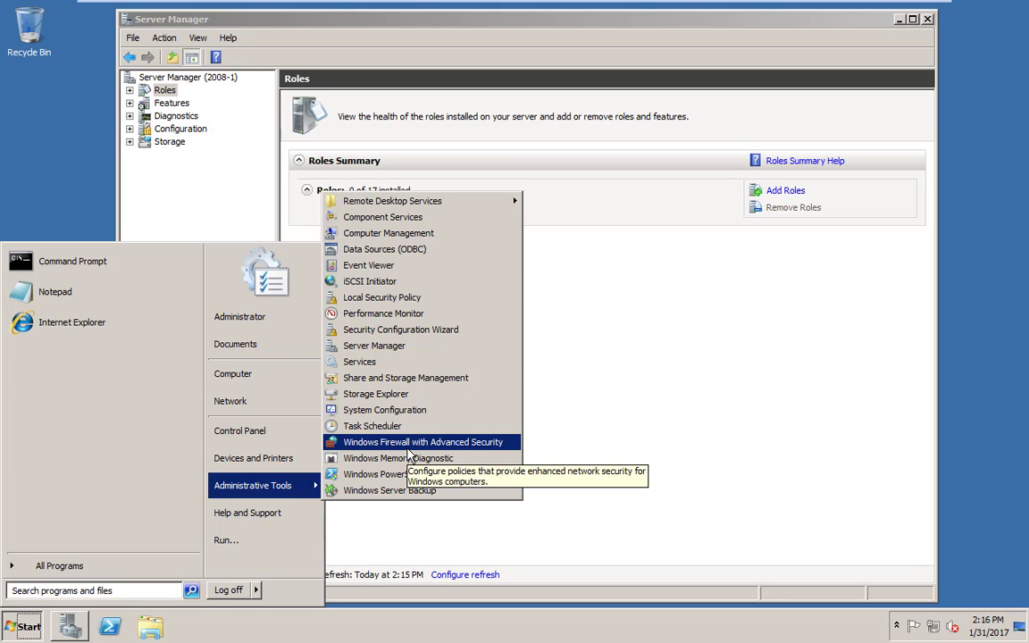
{"action": "left_click", "coordinate": [587, 383]}
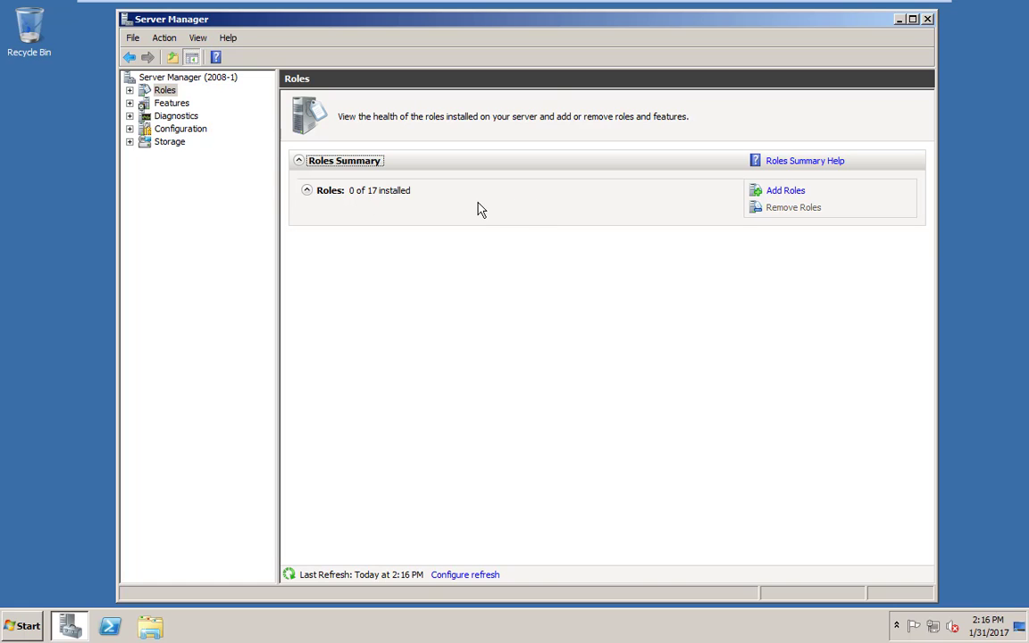
{"action": "left_click", "coordinate": [27, 625]}
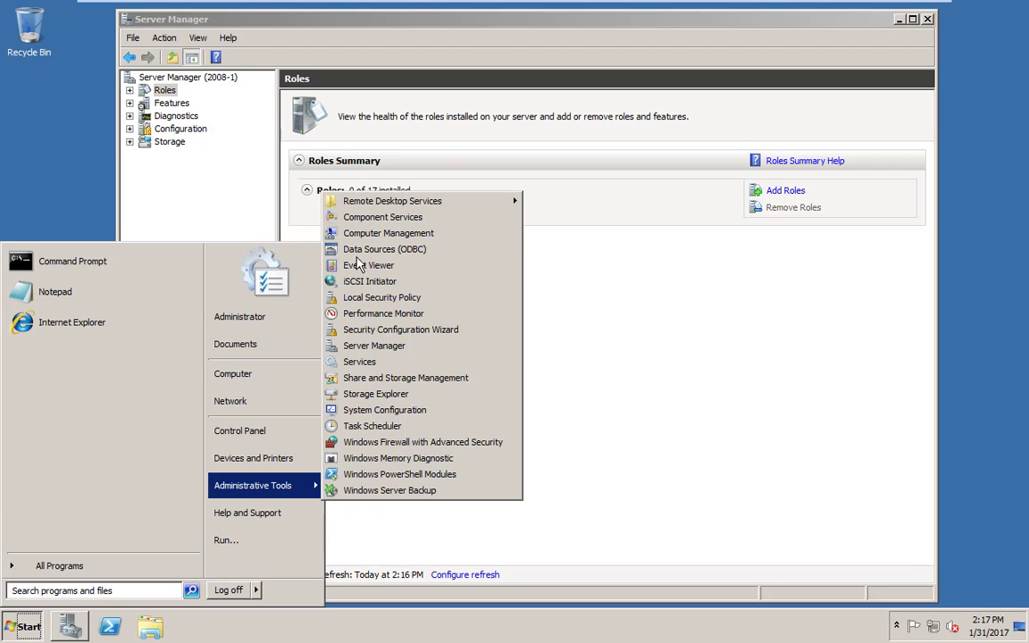
{"action": "left_click", "coordinate": [571, 361]}
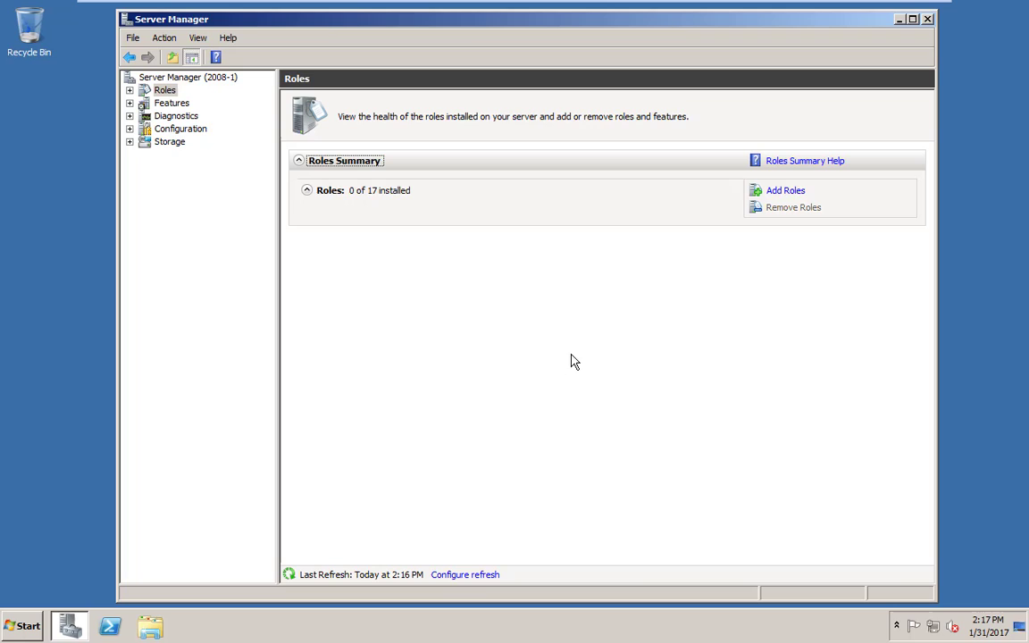
{"action": "left_click", "coordinate": [927, 18]}
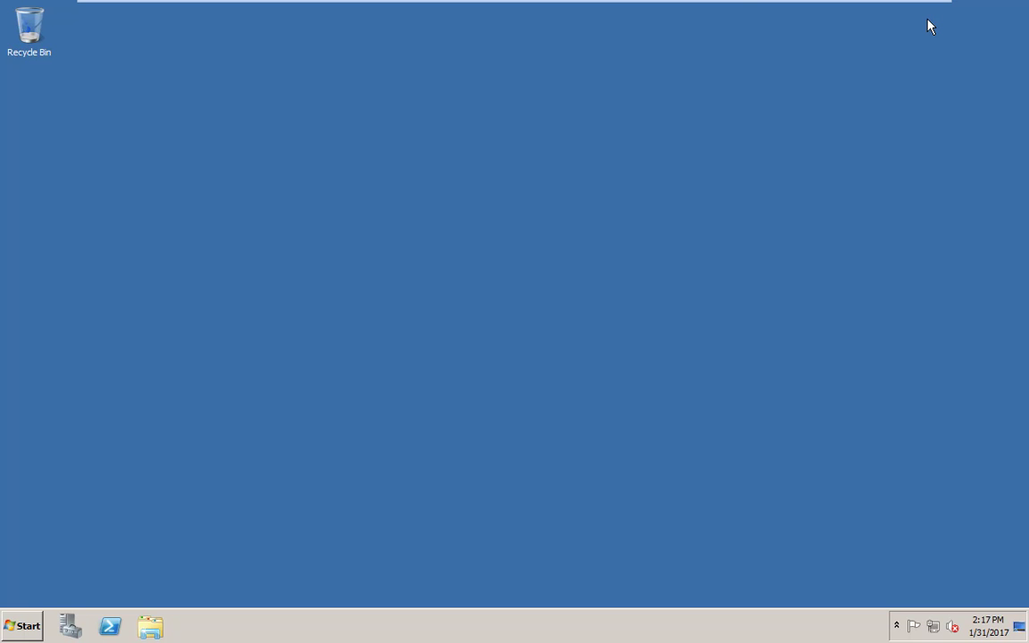
Open Windows PowerShell and list the contents of the Administrator profile folder with dir
{"action": "left_click", "coordinate": [110, 628]}
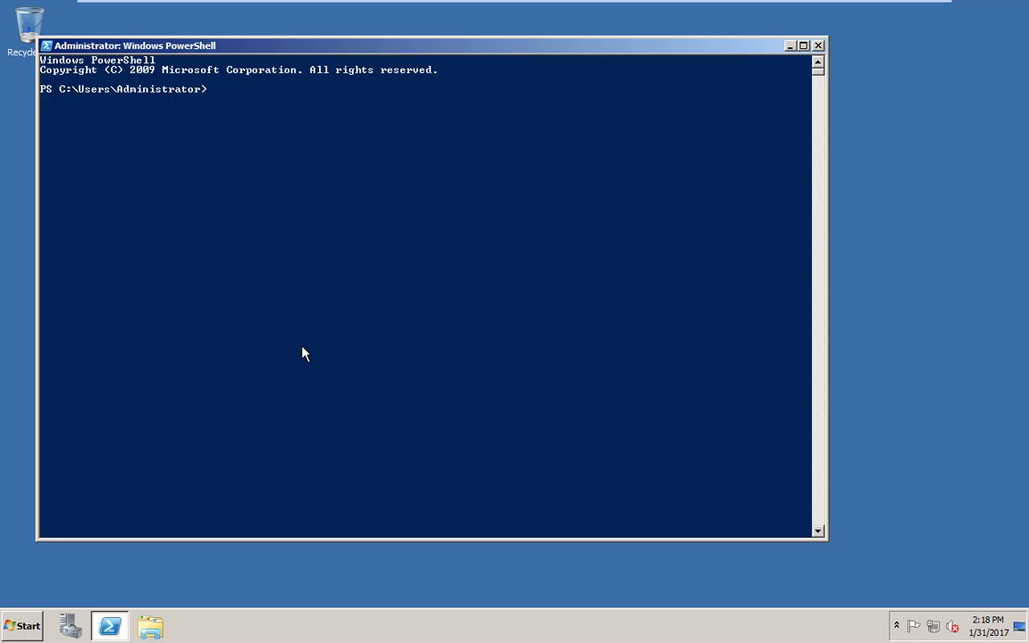
{"action": "type", "text": "dir"}
{"action": "key", "text": "Return"}
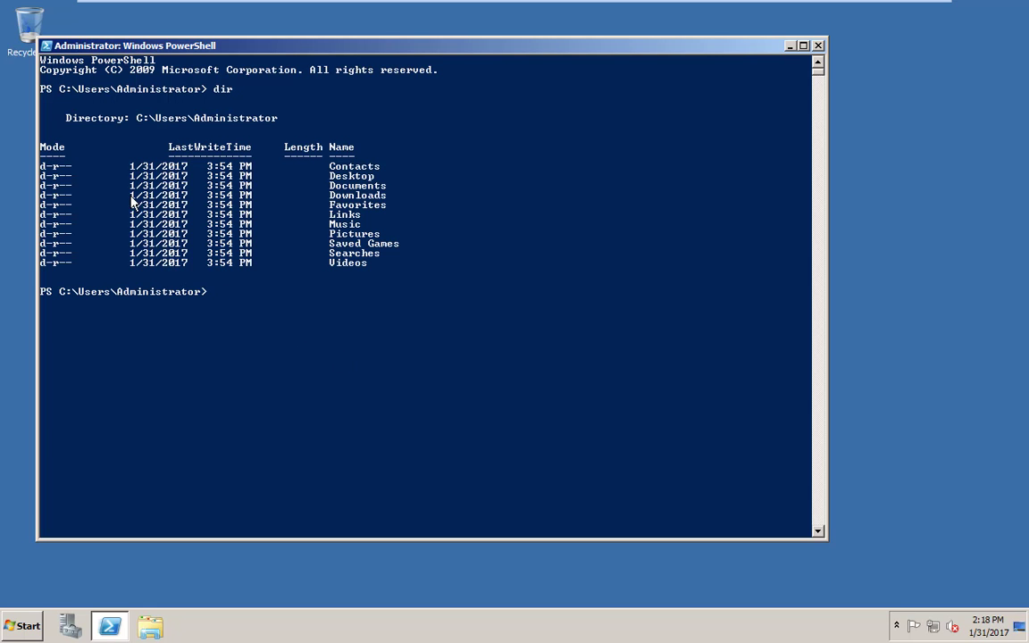
Open a Command Prompt with cmd and place its window clear of the PowerShell directory listing
{"action": "right_click", "coordinate": [14, 629]}
{"action": "left_click", "coordinate": [14, 632]}
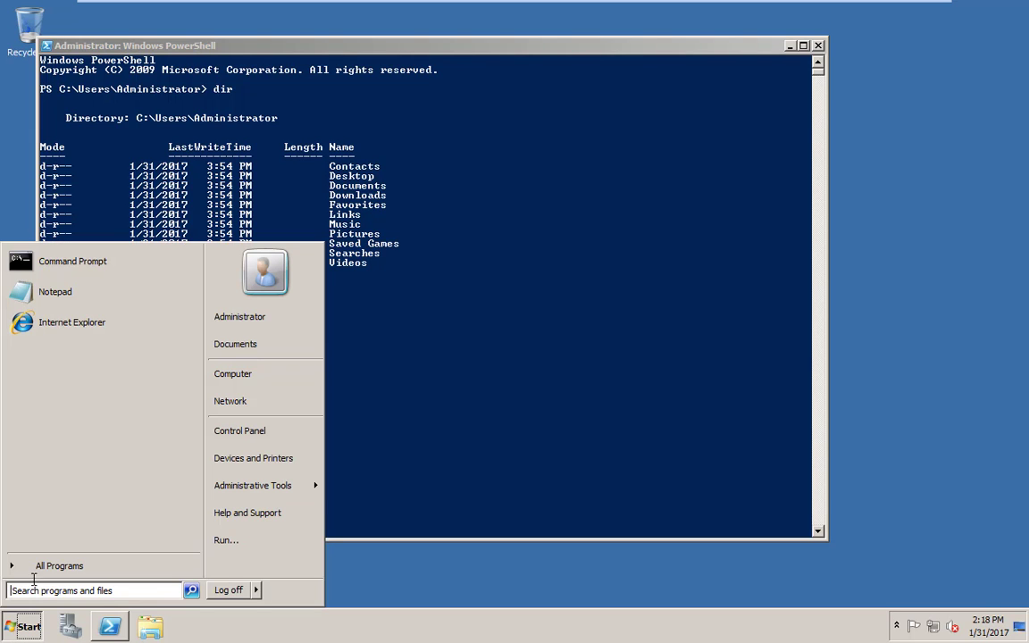
{"action": "left_click", "coordinate": [101, 592]}
{"action": "type", "text": "cmd"}
{"action": "key", "text": "Return"}
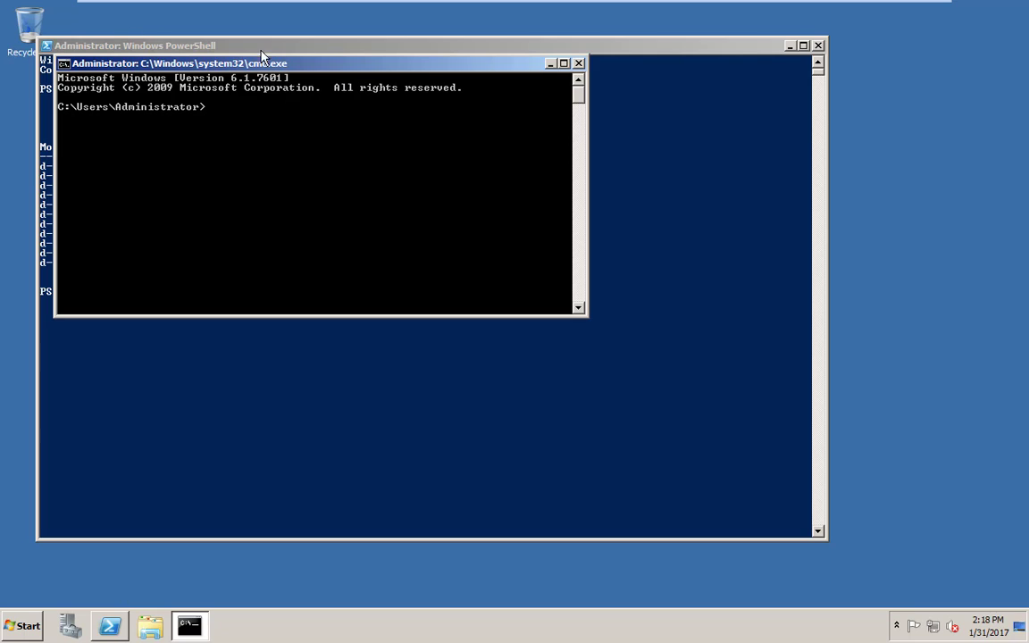
{"action": "left_click_drag", "start_coordinate": [259, 64], "coordinate": [676, 176]}
List the current folder with dir in the Command Prompt and change to the drive root with cd\
{"action": "type", "text": "dir"}
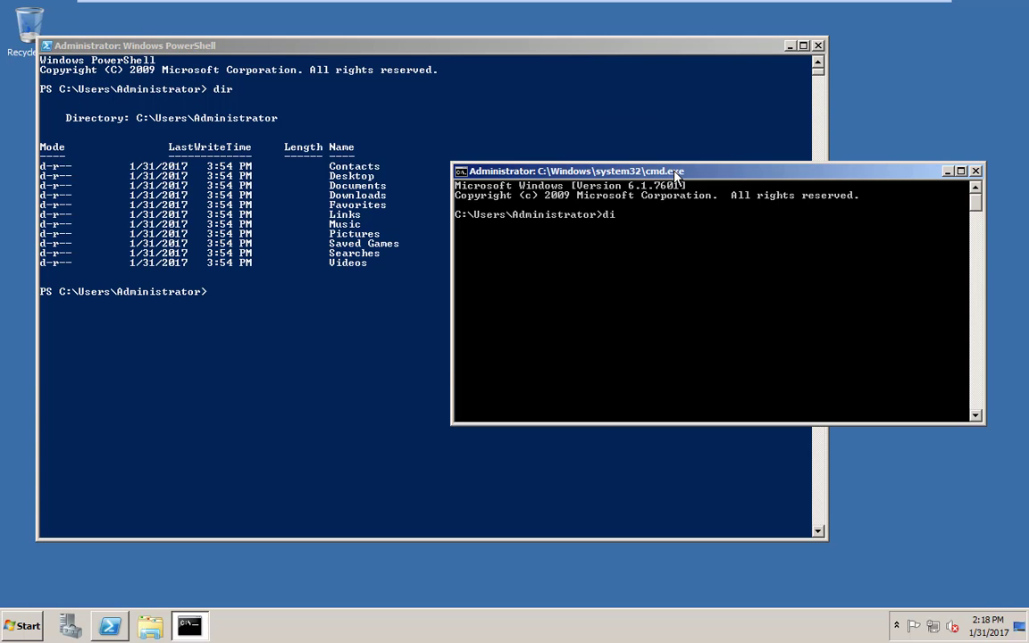
{"action": "key", "text": "Return"}
{"action": "type", "text": "cd\\"}
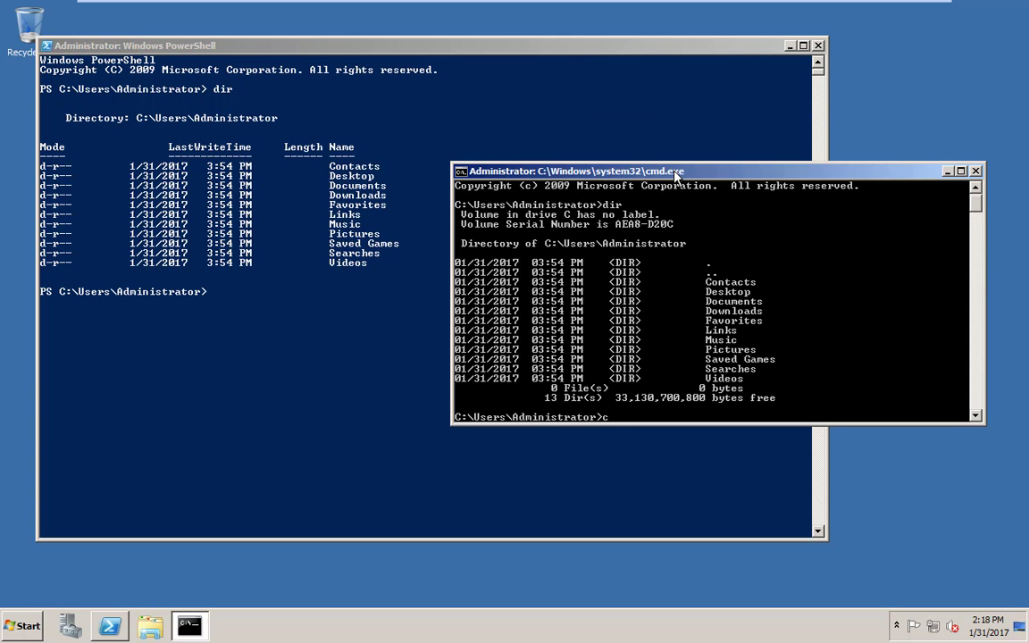
{"action": "key", "text": "Return"}
Switch to PowerShell, change to the root of drive C with cd\ and list its contents with dir
{"action": "left_click", "coordinate": [105, 433]}
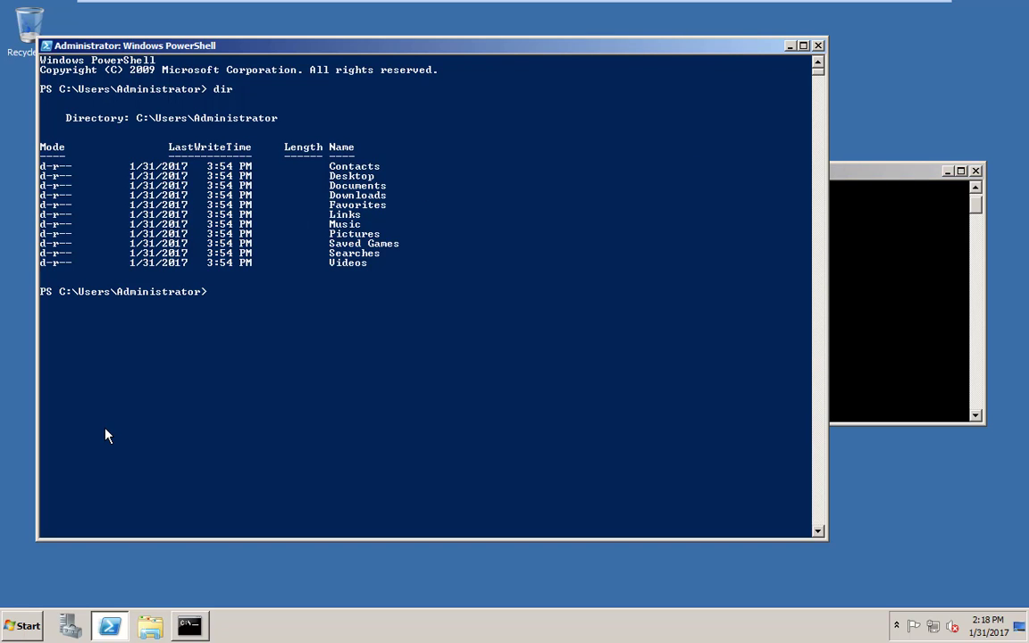
{"action": "type", "text": "cd\\"}
{"action": "key", "text": "Return"}
{"action": "type", "text": "dir"}
{"action": "key", "text": "Return"}
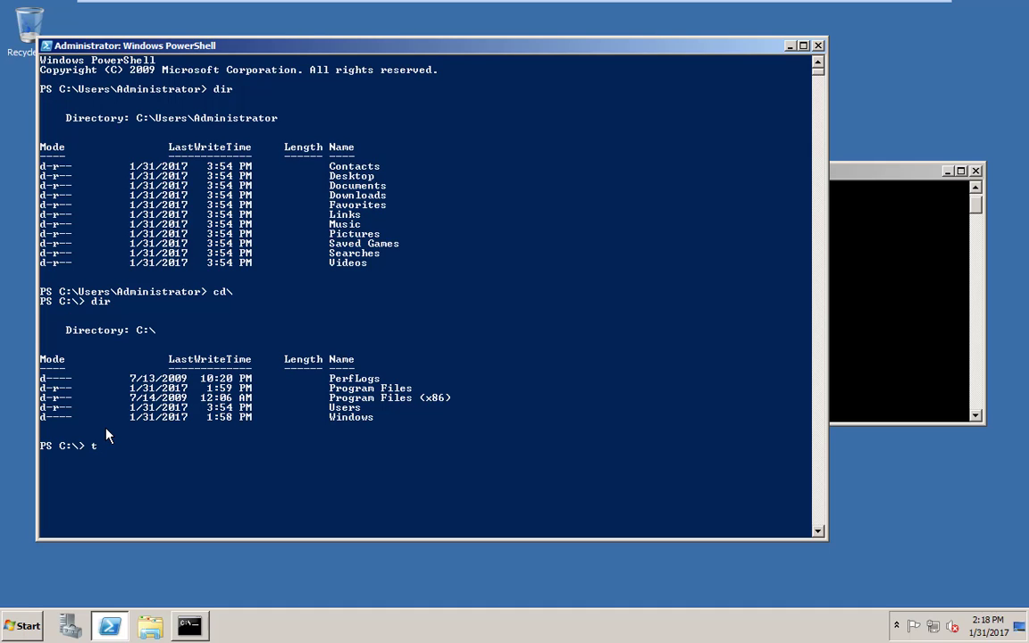
Try the time command in PowerShell
{"action": "type", "text": "ime"}
{"action": "key", "text": "Return"}
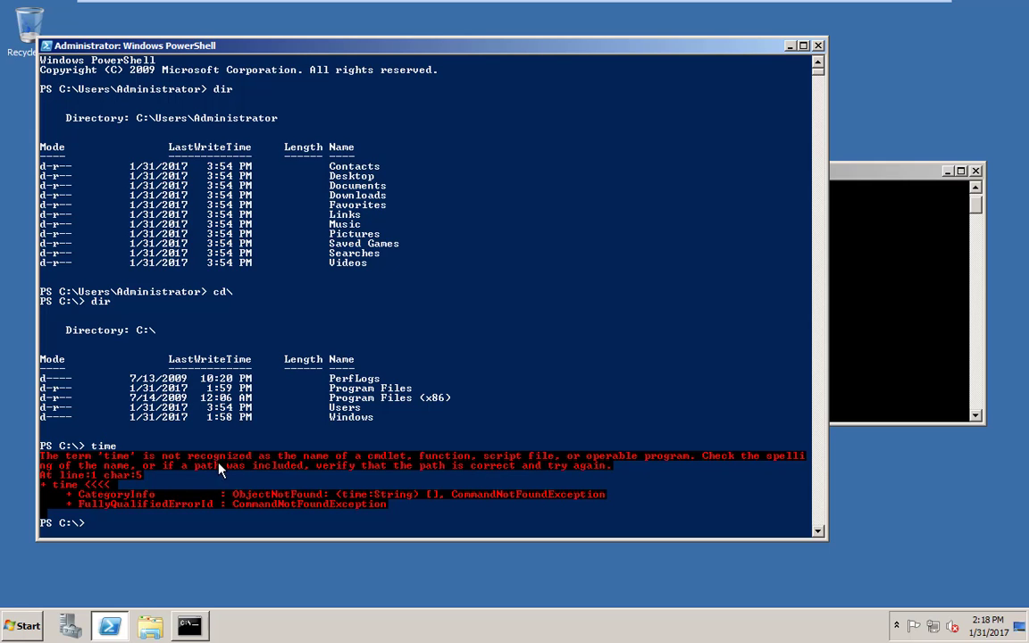
Run the time command in the Command Prompt and close both the Command Prompt and PowerShell windows
{"action": "left_click", "coordinate": [870, 362]}
{"action": "type", "text": "ti"}
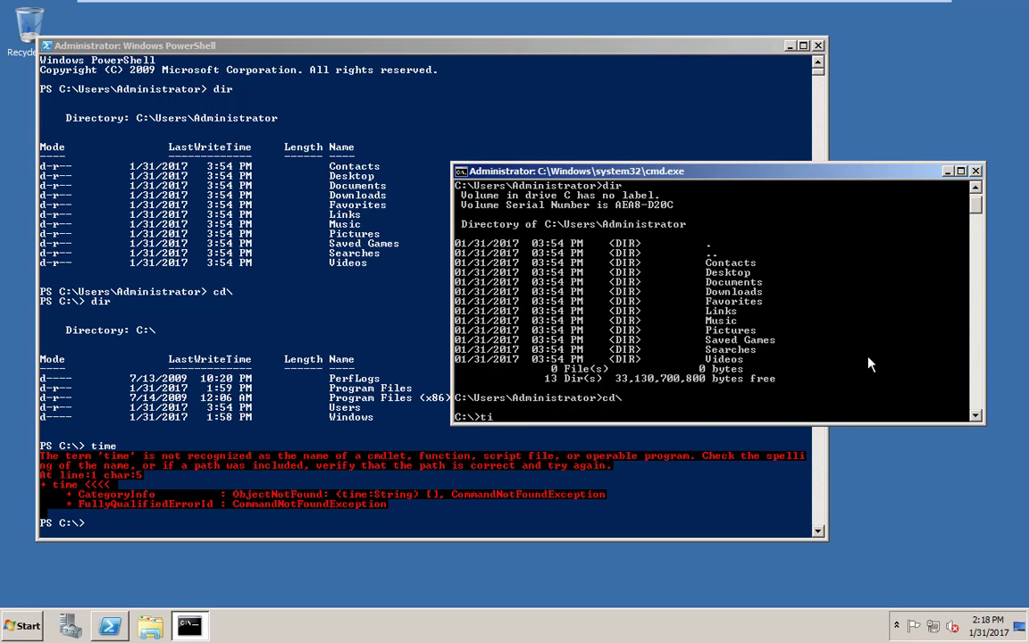
{"action": "type", "text": "me"}
{"action": "key", "text": "Return"}
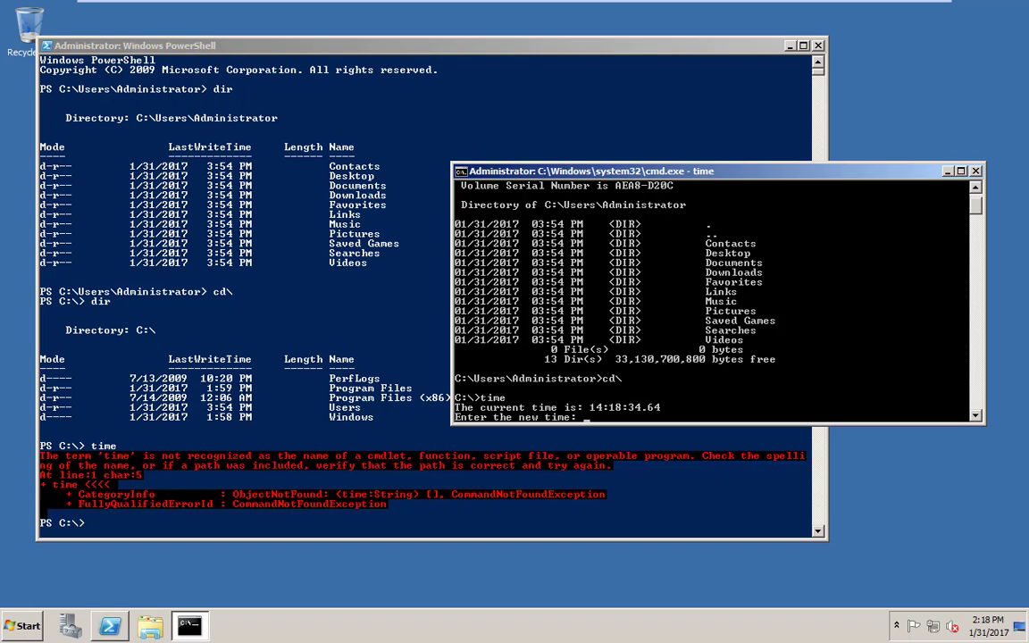
{"action": "left_click", "coordinate": [976, 170]}
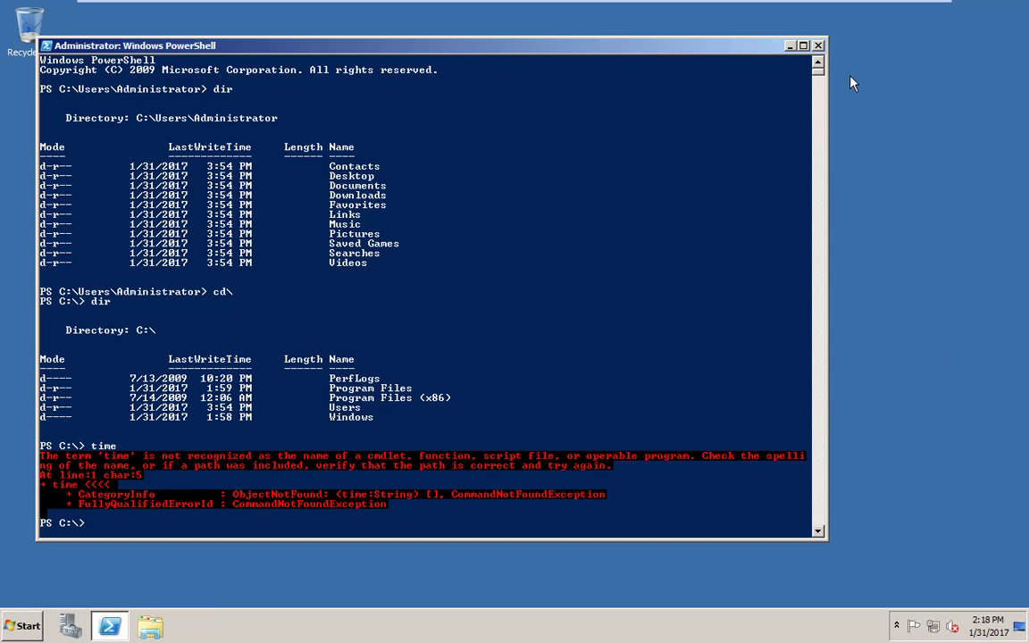
{"action": "left_click", "coordinate": [789, 45]}
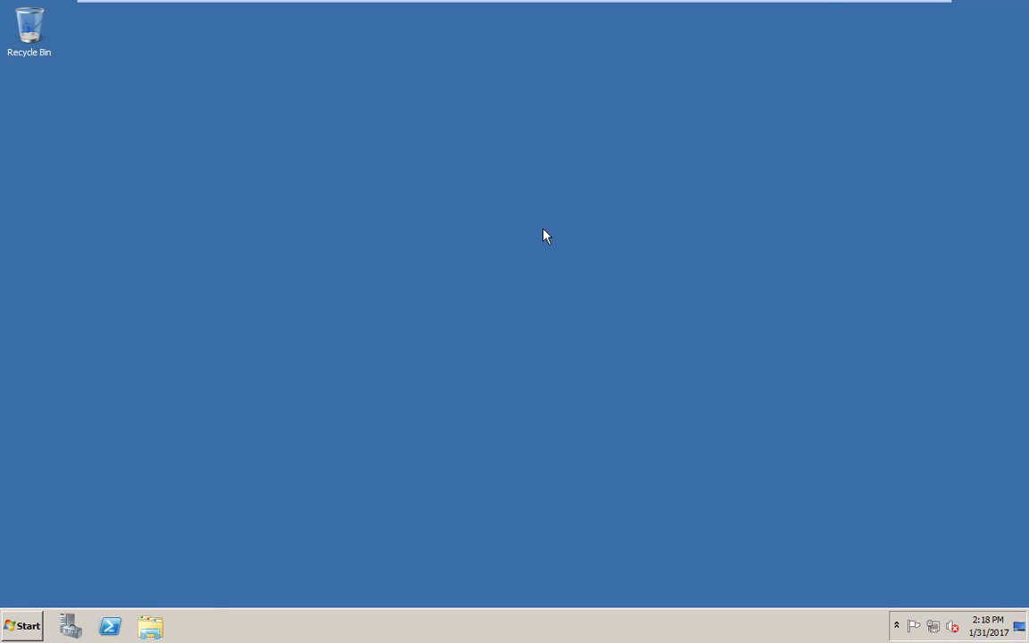
Shut down the server with the planned reason Other (Planned) and the comment "because I said so"
{"action": "left_click", "coordinate": [23, 625]}
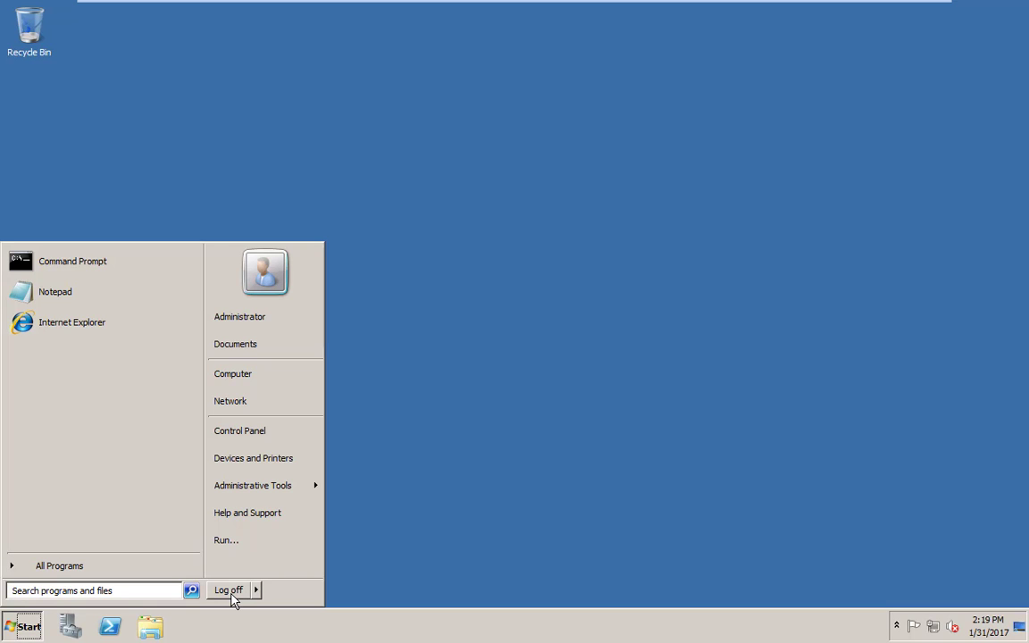
{"action": "mouse_move", "coordinate": [257, 591]}
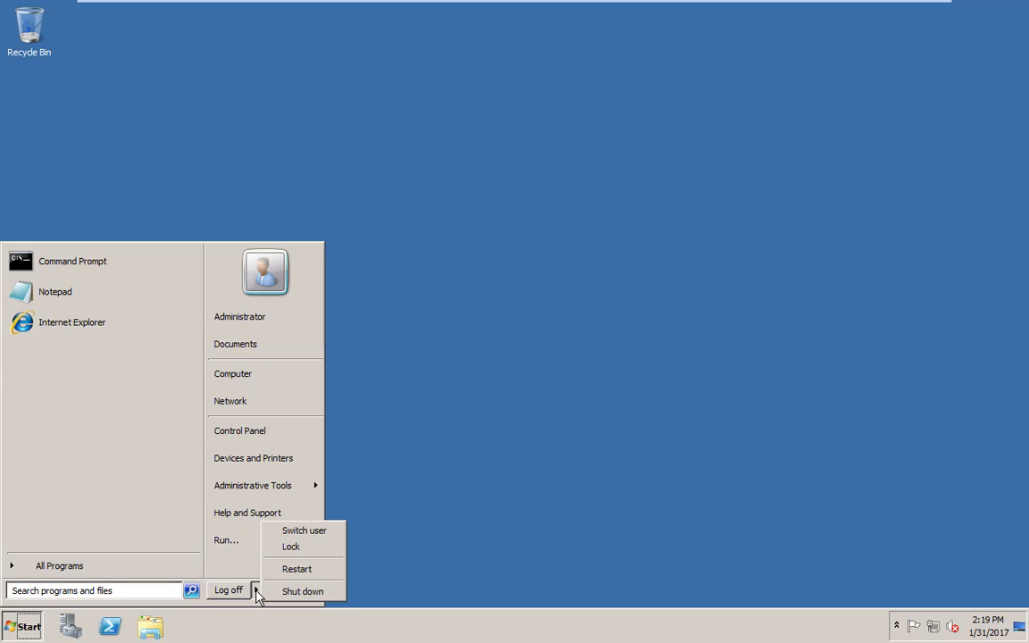
{"action": "left_click", "coordinate": [298, 592]}
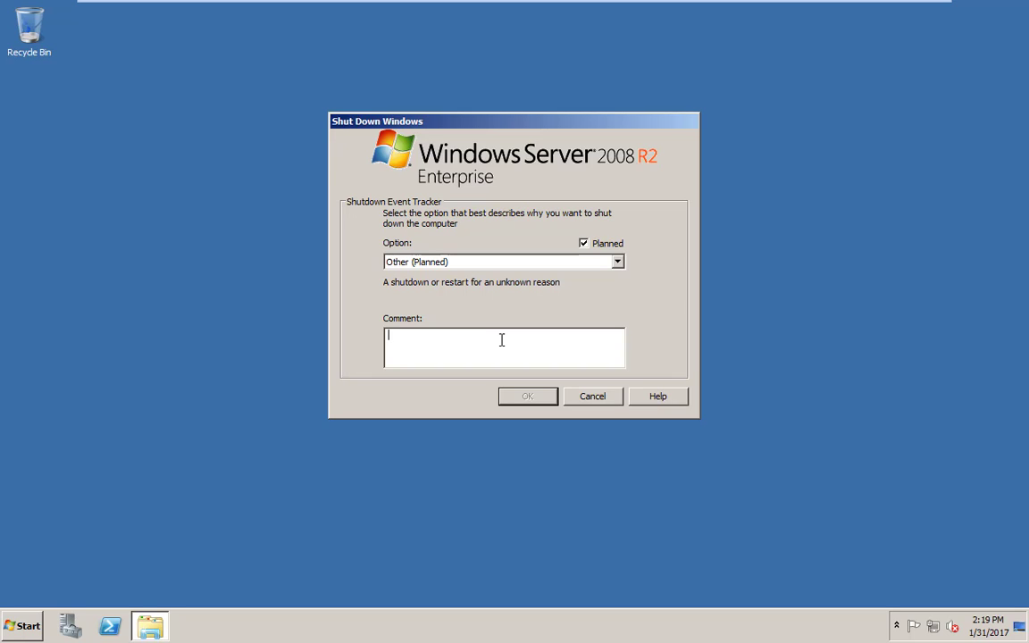
{"action": "type", "text": "because i"}
{"action": "key", "text": "BackSpace"}
{"action": "type", "text": "I said so"}
{"action": "left_click", "coordinate": [535, 262]}
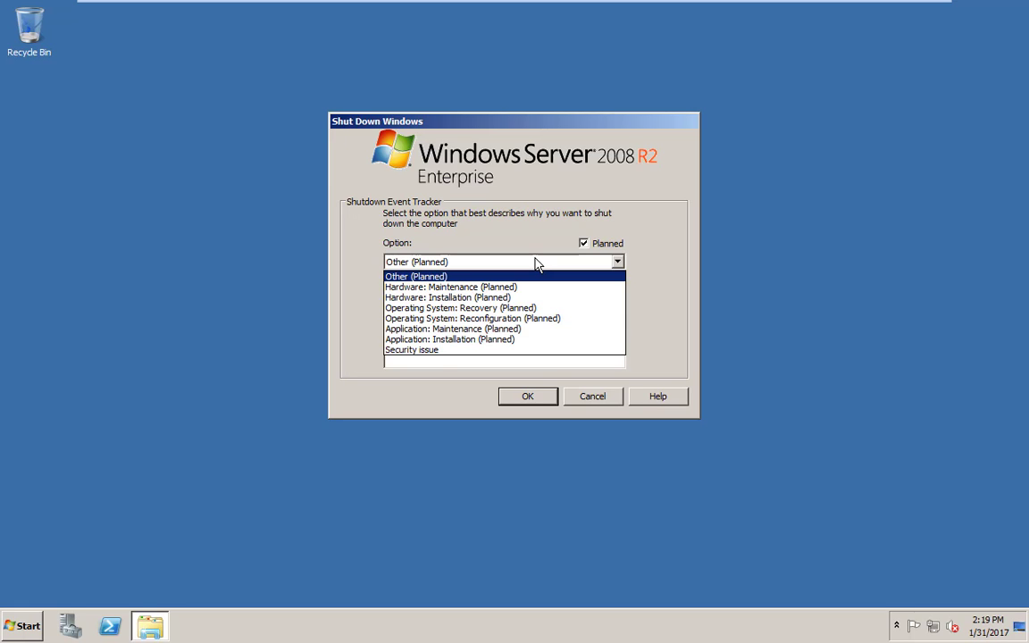
{"action": "left_click", "coordinate": [536, 262]}
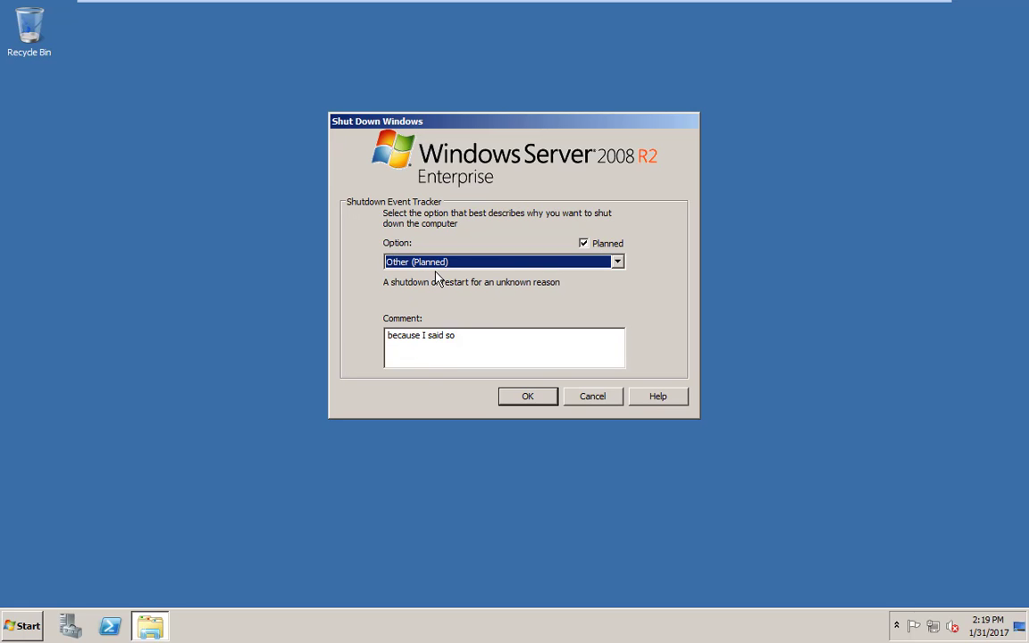
{"action": "left_click", "coordinate": [525, 395]}
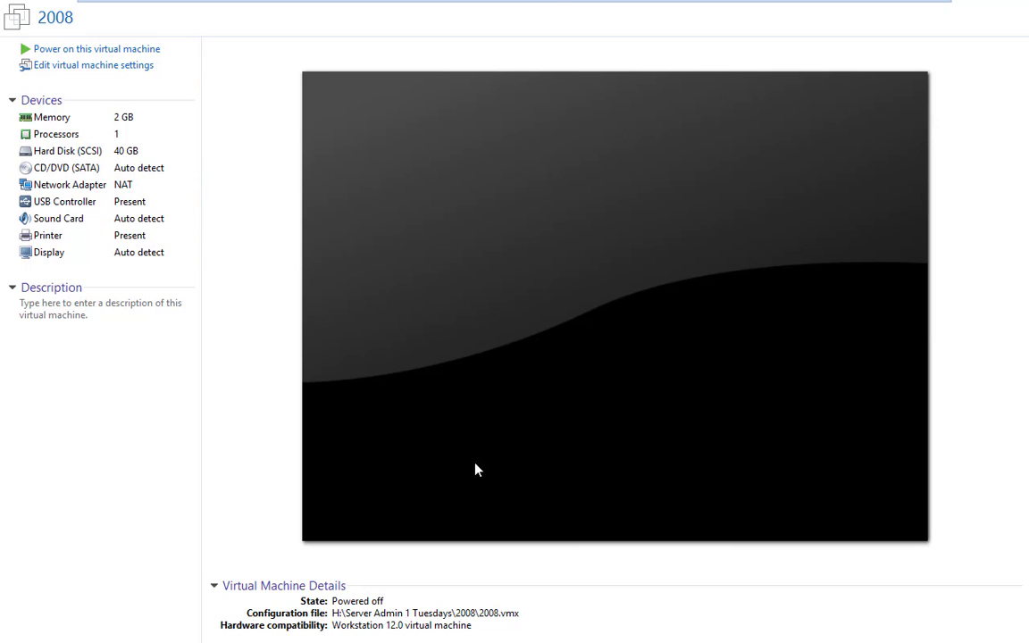
Take a snapshot of the powered-off 2008 virtual machine and name it Base Image
{"action": "mouse_move", "coordinate": [563, 7]}
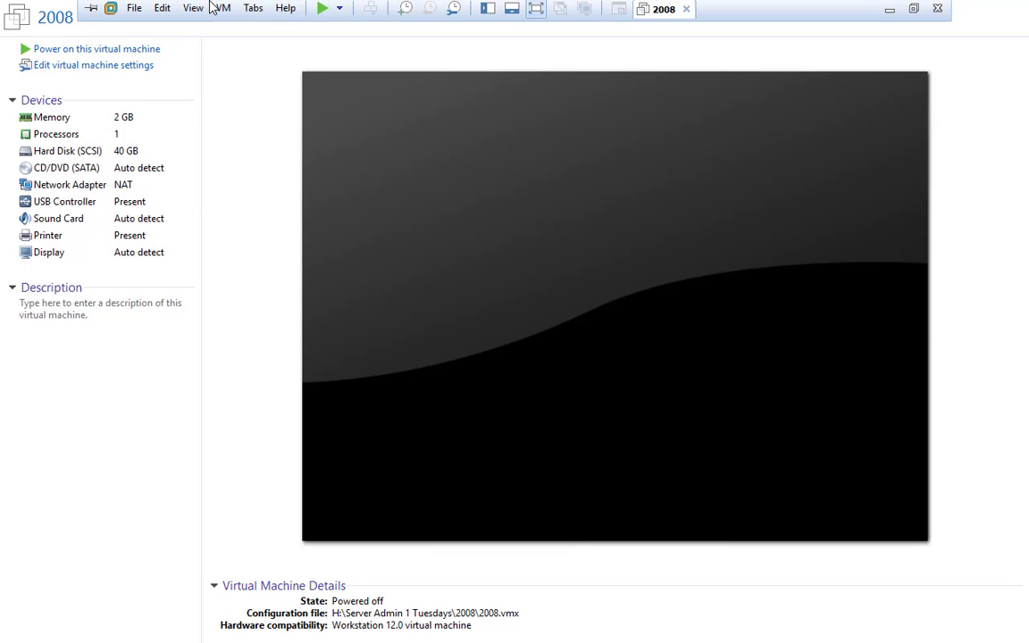
{"action": "left_click", "coordinate": [224, 12]}
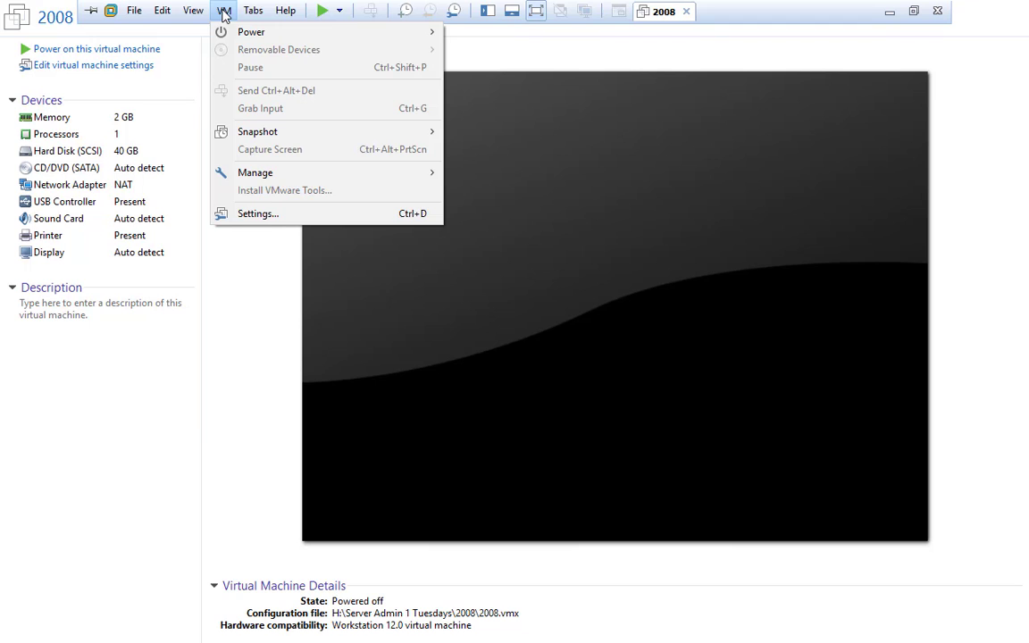
{"action": "mouse_move", "coordinate": [237, 141]}
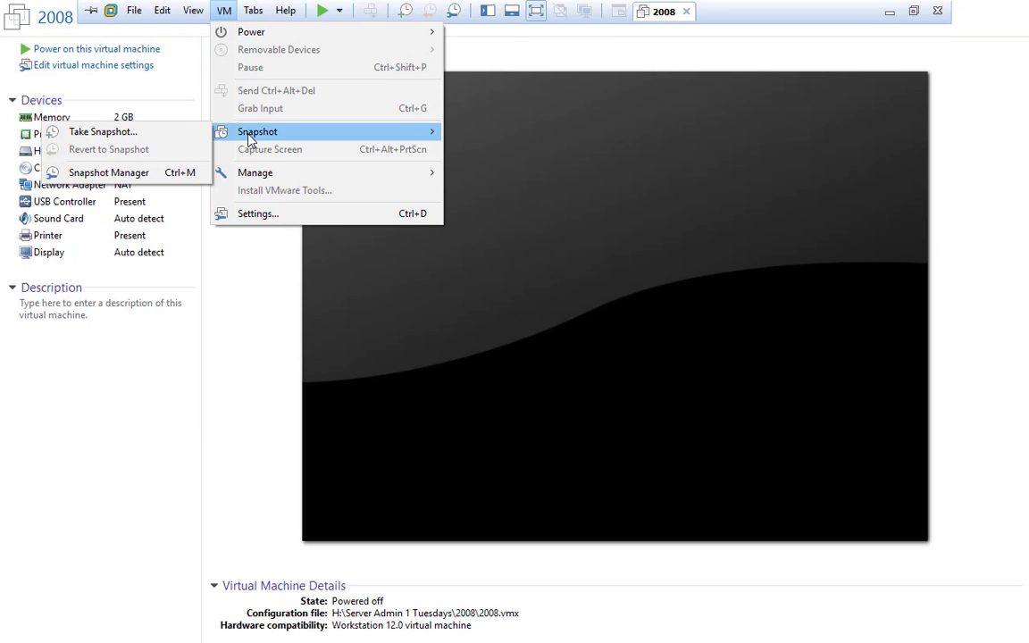
{"action": "left_click", "coordinate": [154, 138]}
{"action": "type", "text": "Base "}
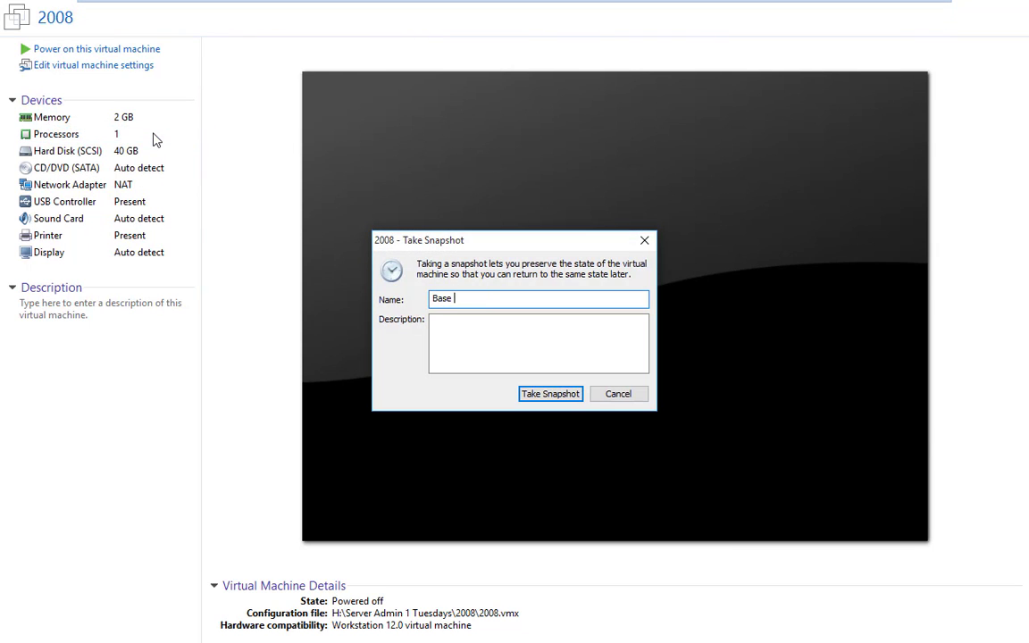
{"action": "type", "text": "Image"}
{"action": "key", "text": "Return"}
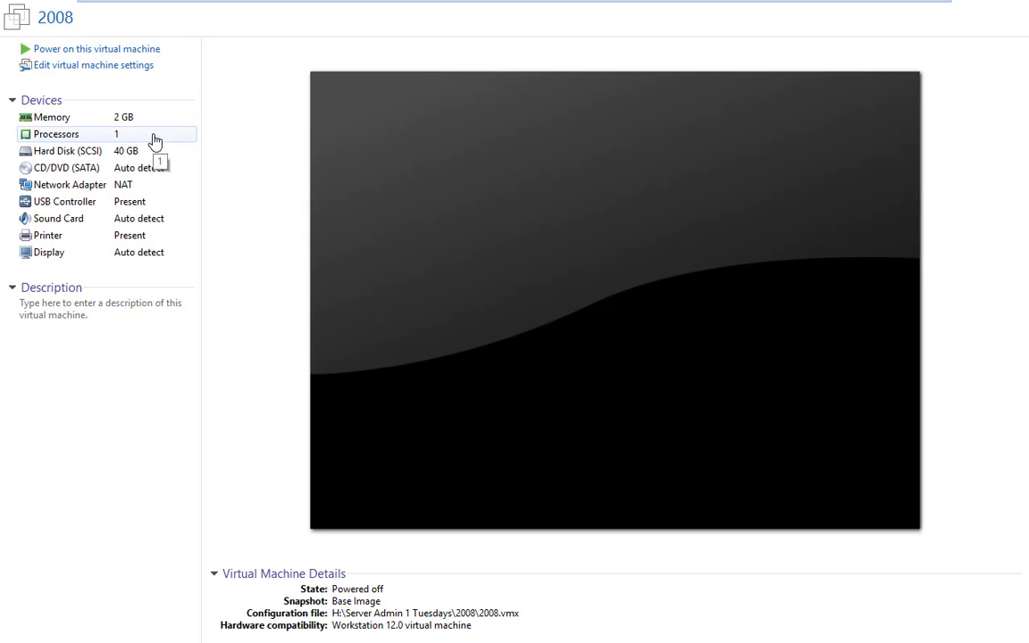